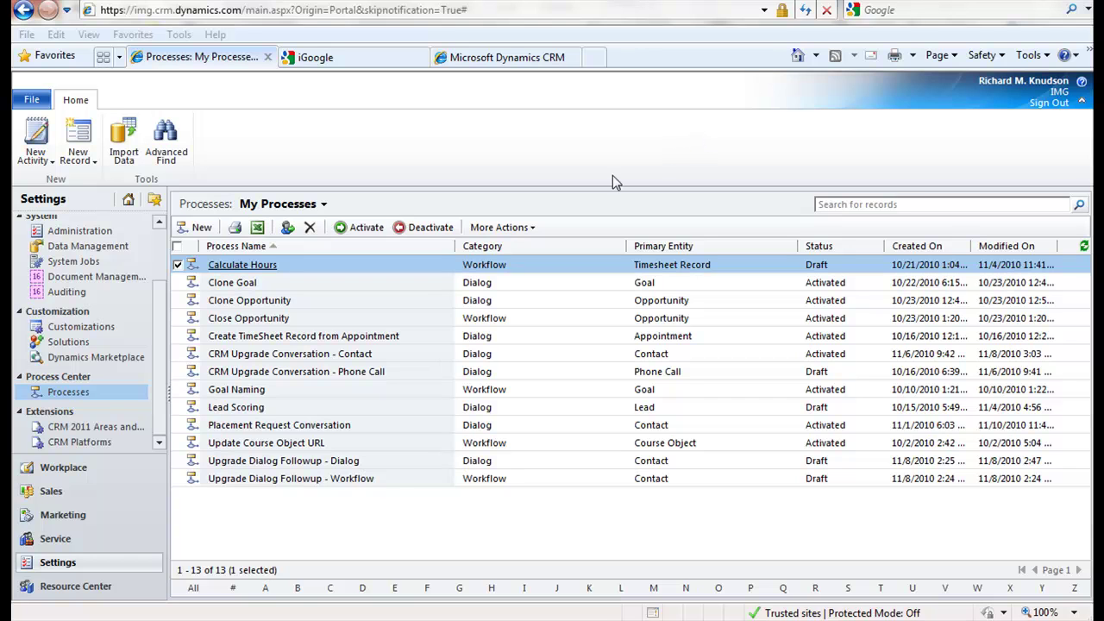
Step: Create a new blank process named Build Opportunity Record for the Account entity, with the category Dialog
left_click(74, 571)
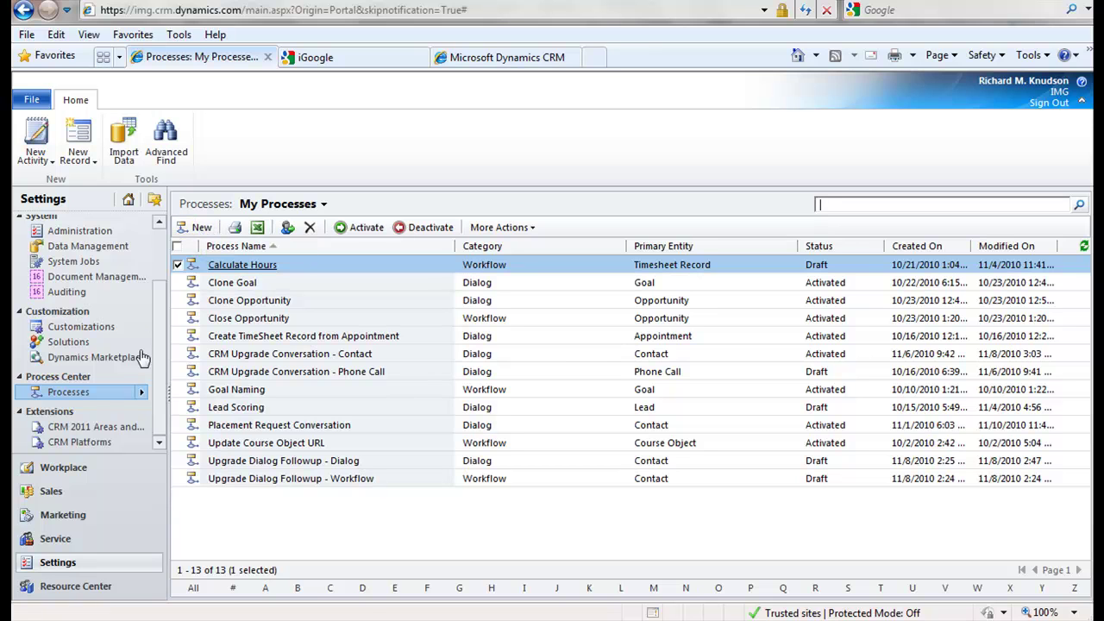
left_click(203, 228)
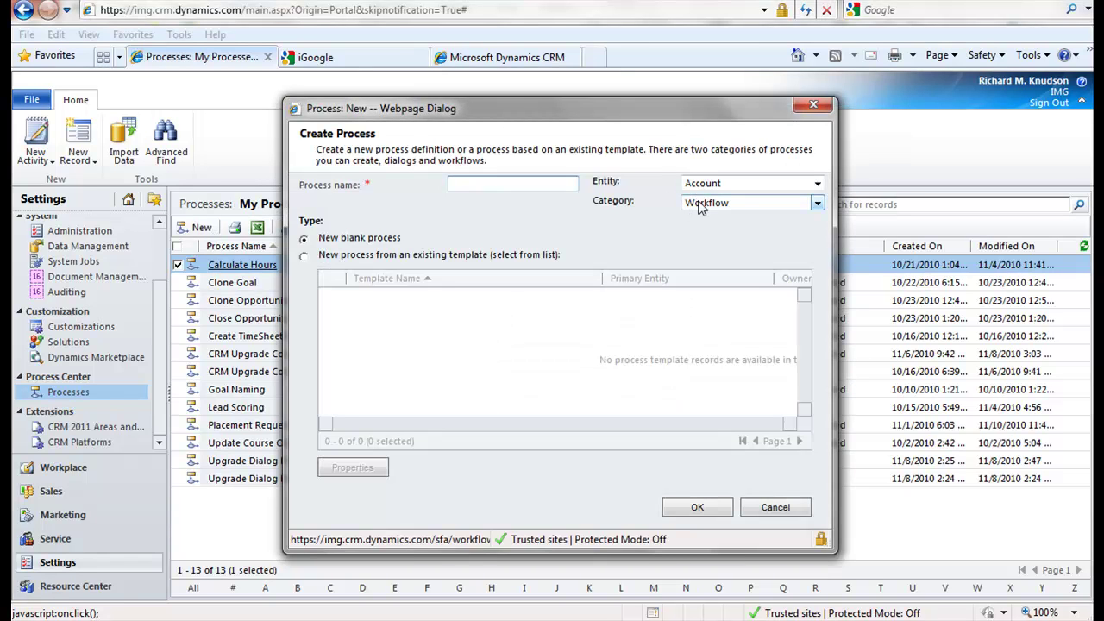
left_click(698, 205)
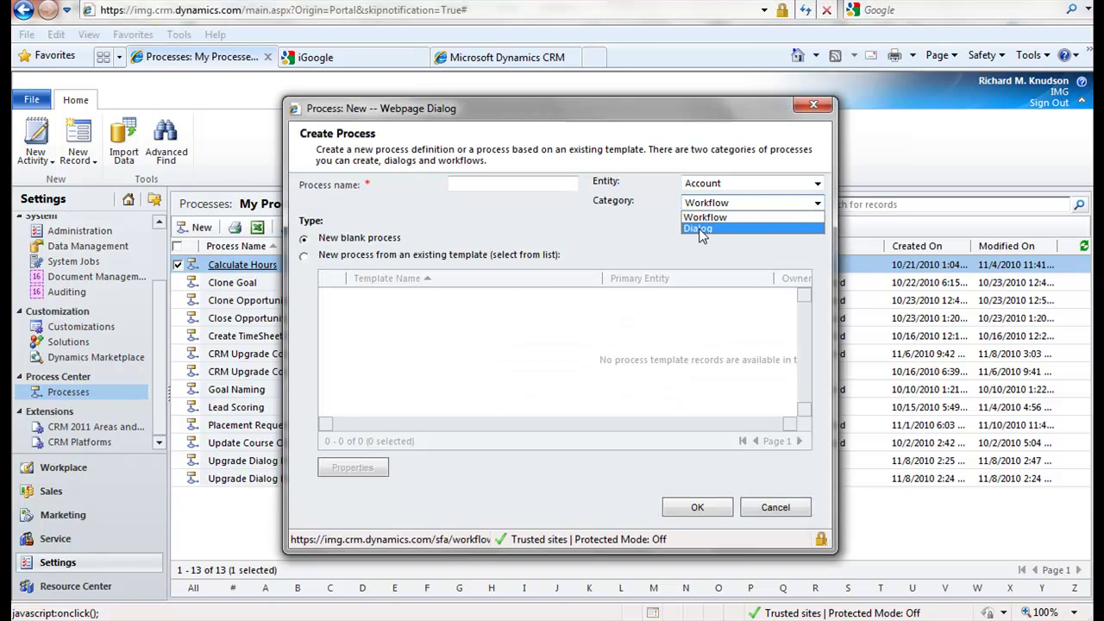
left_click(701, 229)
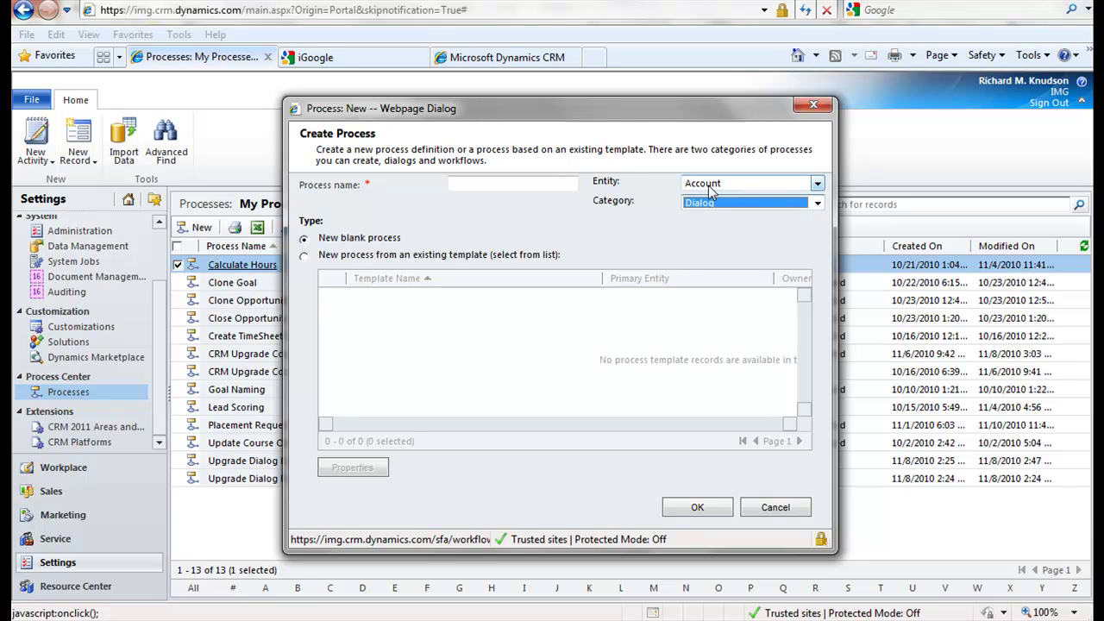
left_click(524, 186)
type("Opp")
key("BackSpace")
key("BackSpace")
key("BackSpace")
type("Build Opportunity Record")
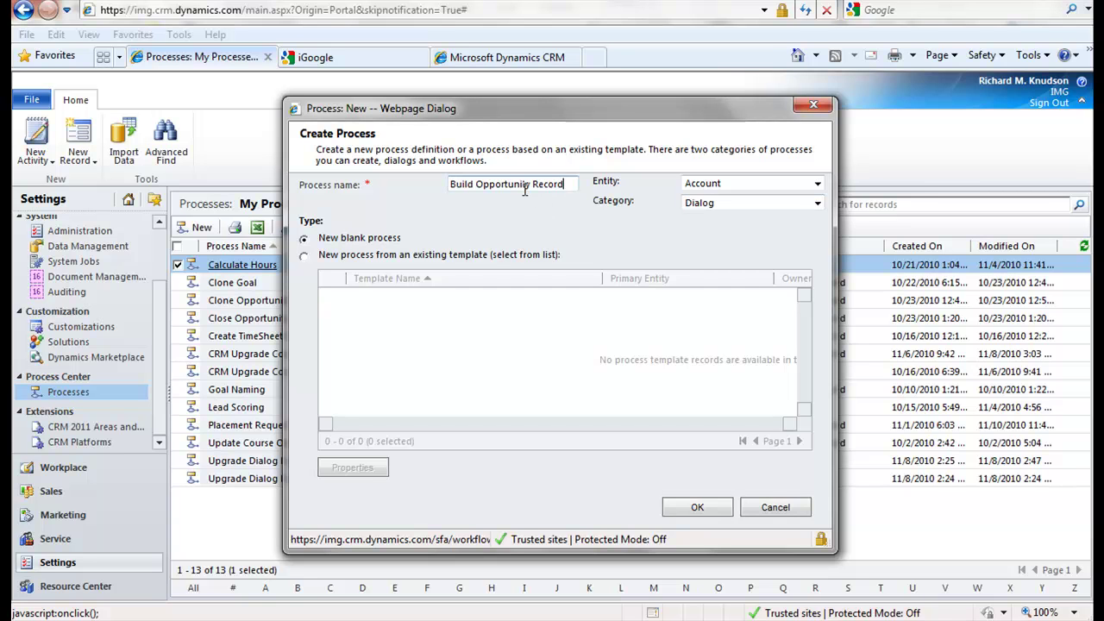
left_click(701, 507)
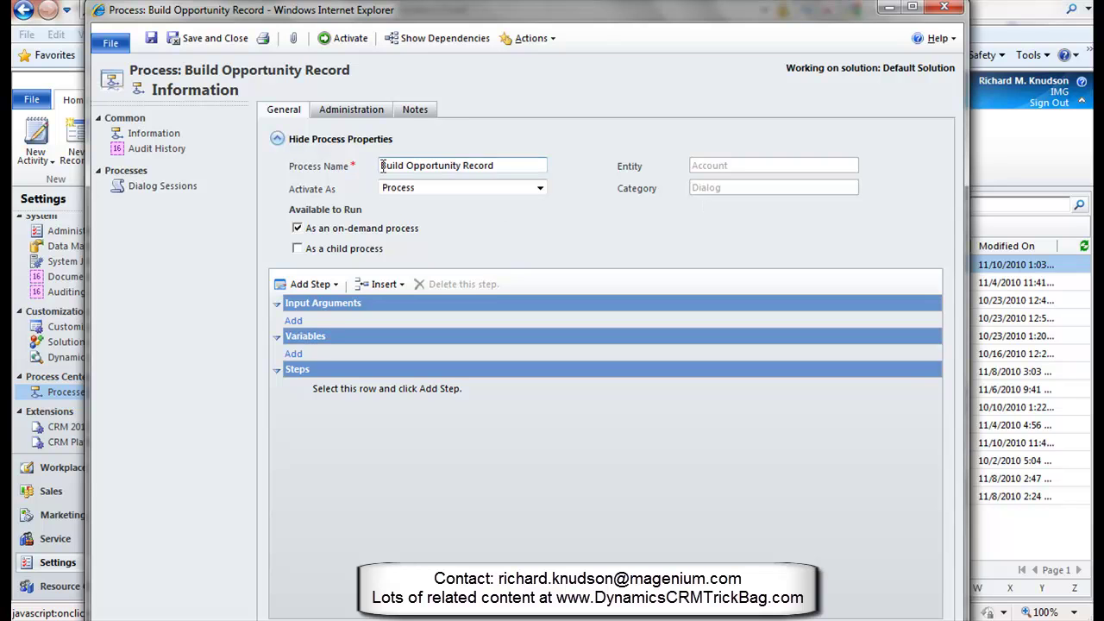
Step: Hide the process properties and add a Create Record step for an Opportunity, described as "Create Opportunity"
left_click(276, 140)
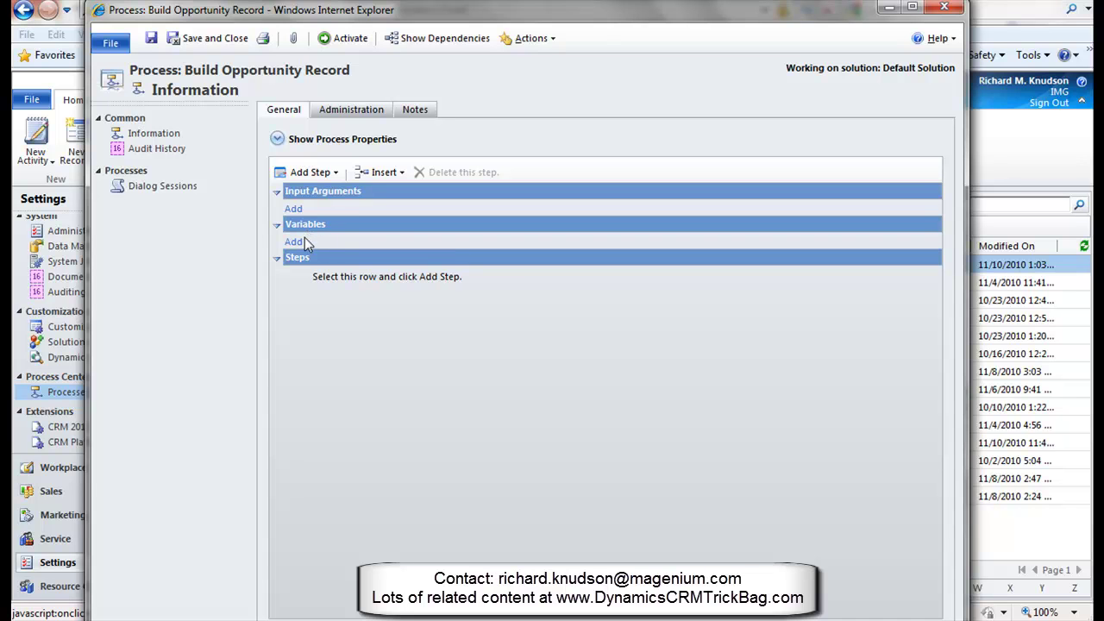
left_click(335, 276)
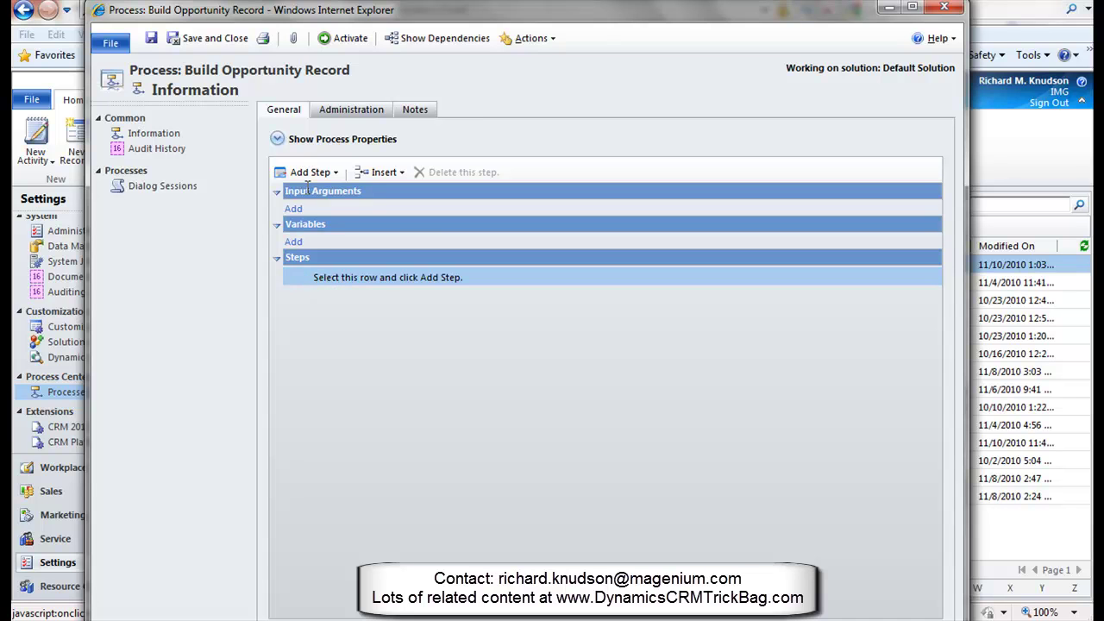
left_click(334, 172)
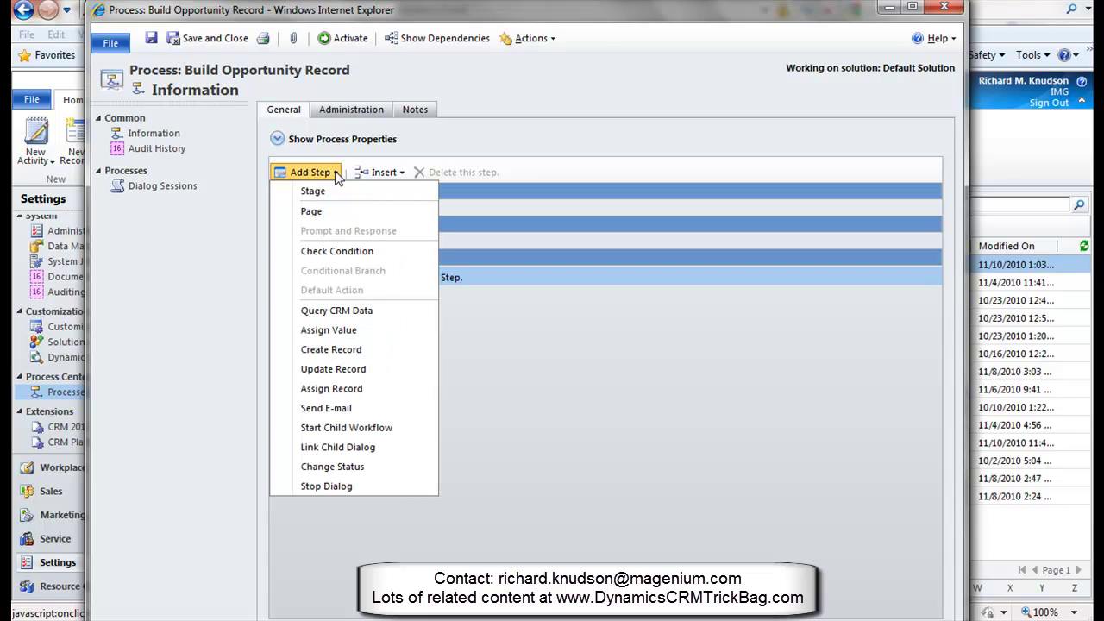
left_click(338, 349)
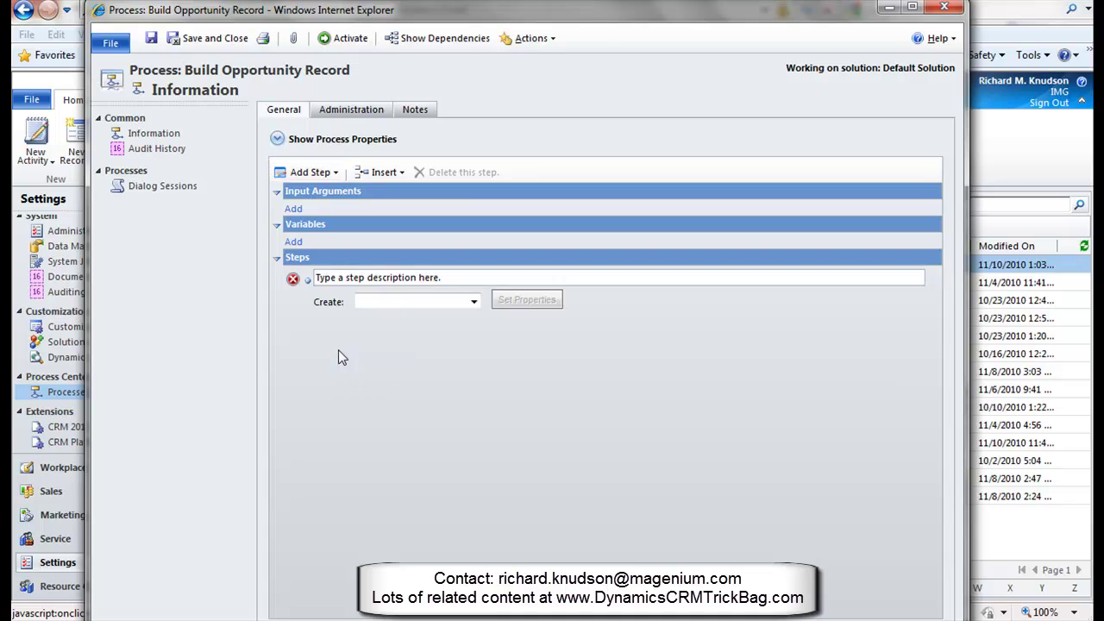
left_click(474, 301)
type("o")
key("Return")
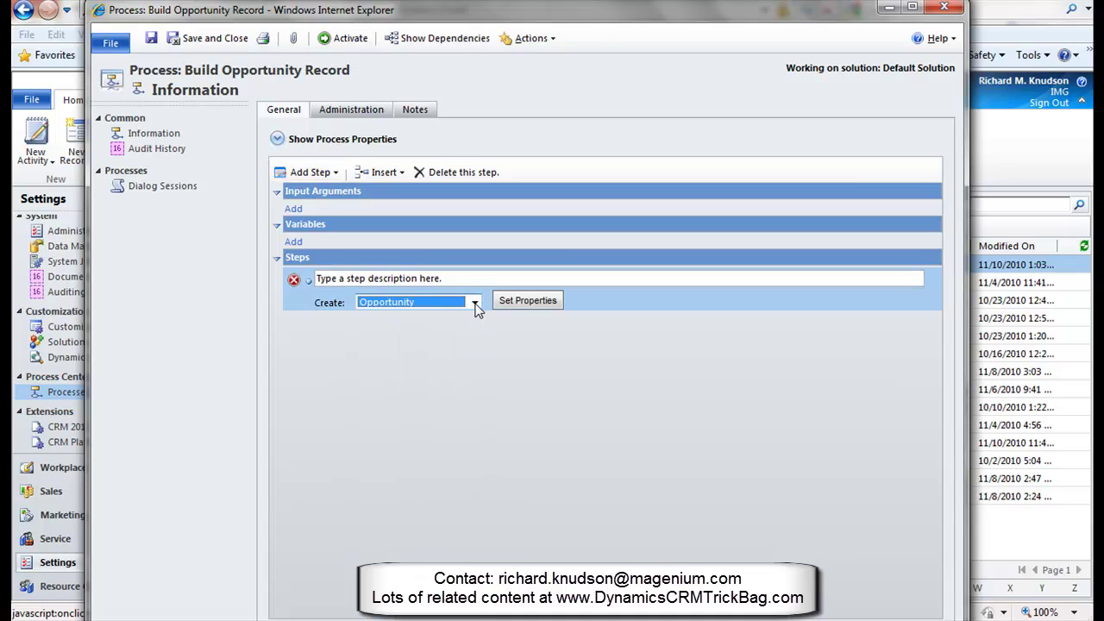
left_click(461, 280)
type("Create Opportunity")
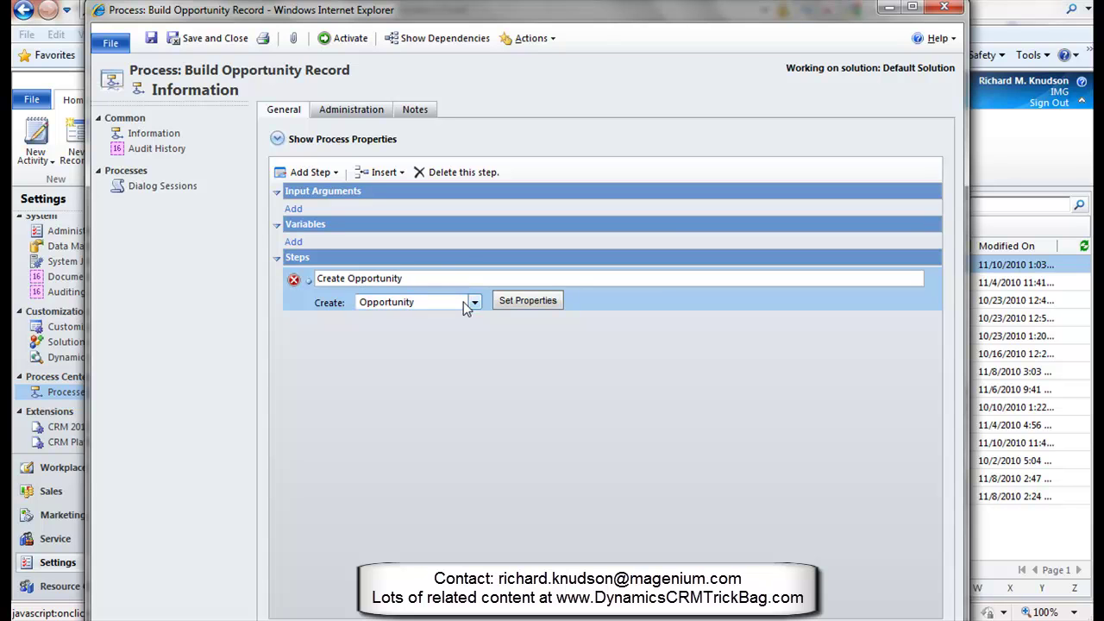
Step: Examine the Create Opportunity step's properties form, checking the account, line of business, owner, topic, close date and revenue fields, and close it without saving
left_click(522, 303)
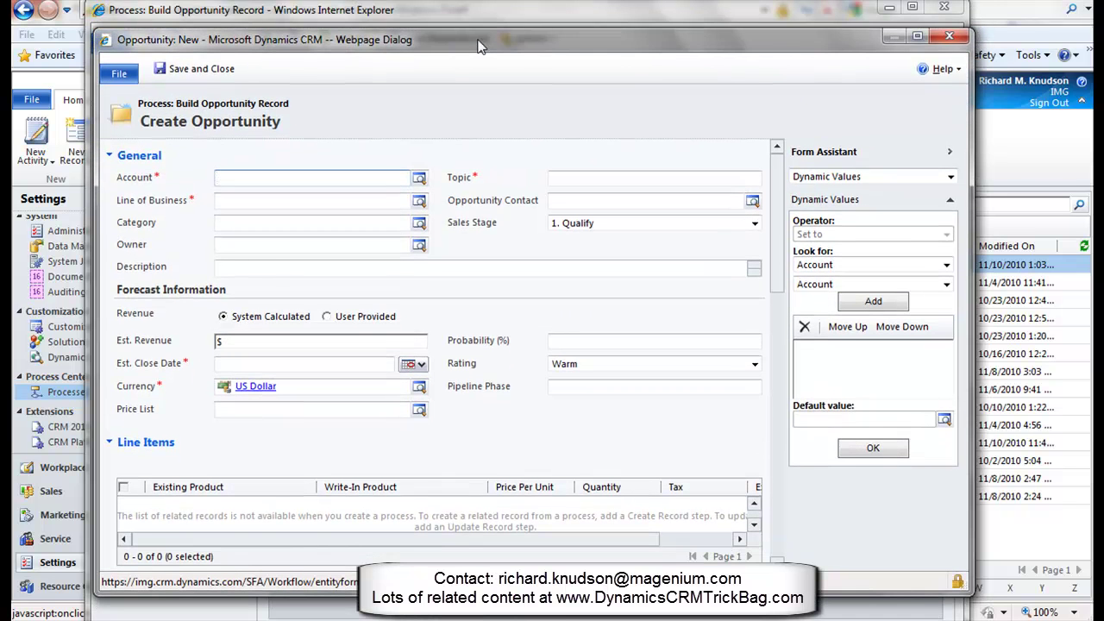
left_click_drag(481, 43, 486, 45)
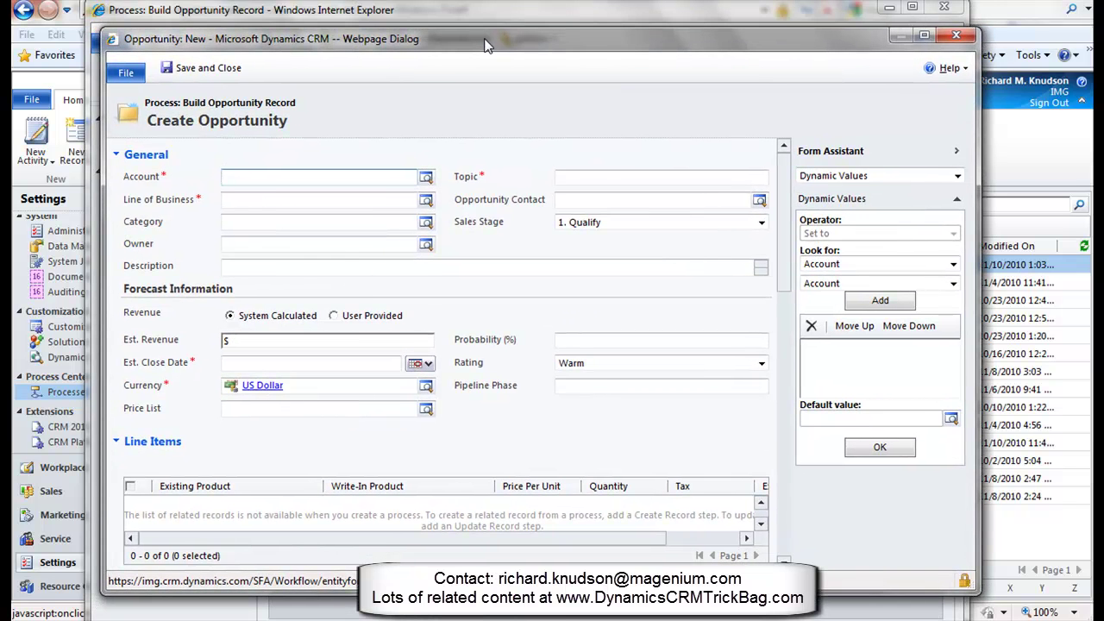
left_click(253, 181)
left_click(246, 203)
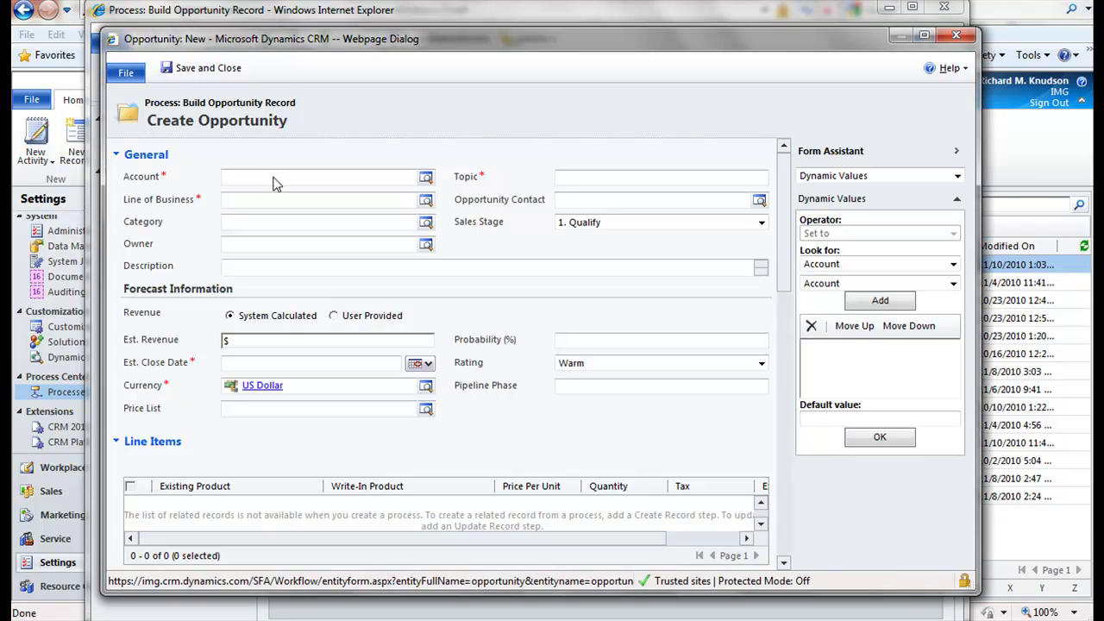
left_click(274, 176)
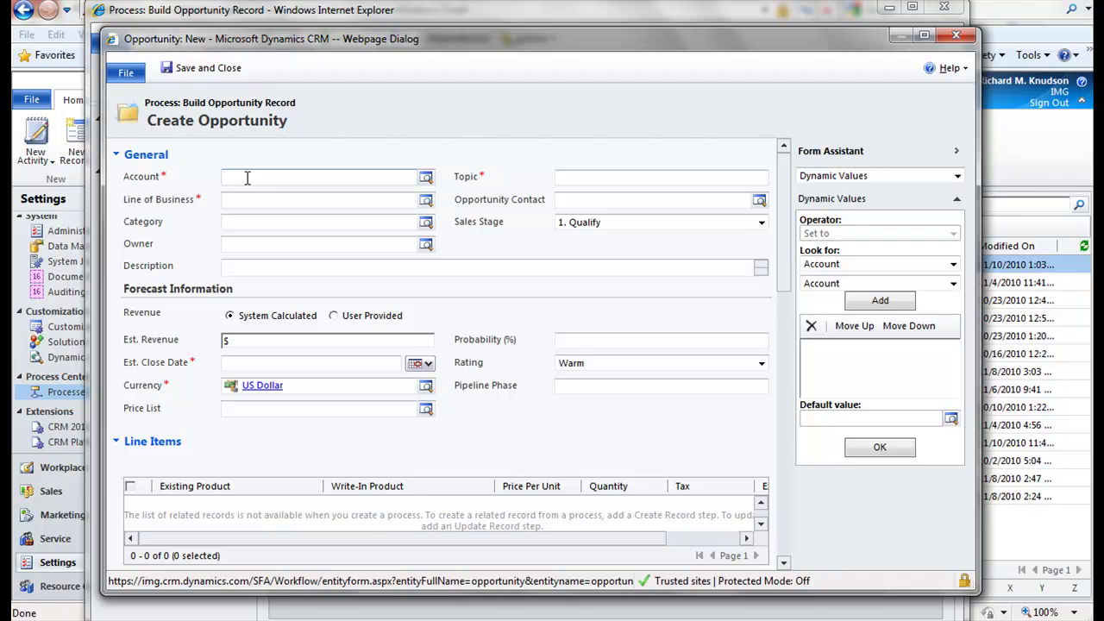
left_click(246, 198)
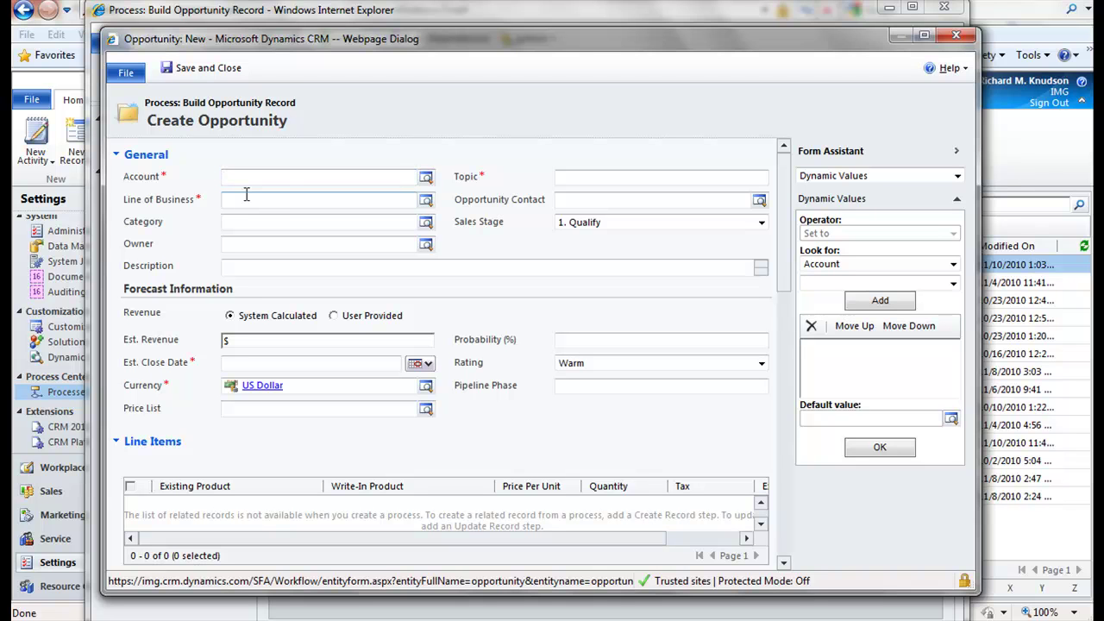
left_click(256, 245)
left_click(589, 178)
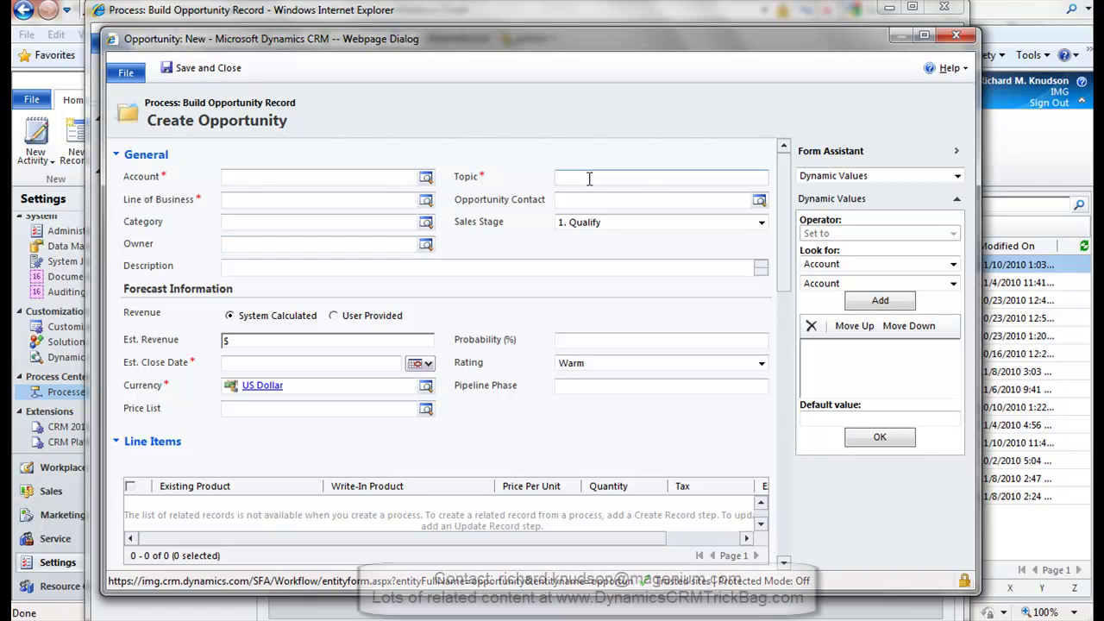
left_click(278, 363)
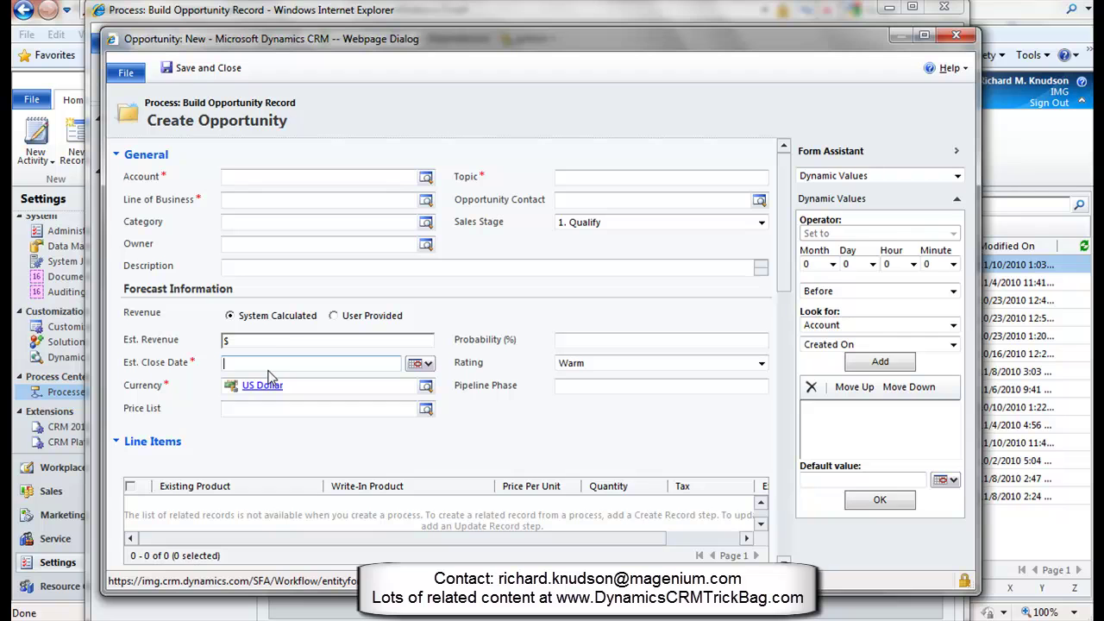
left_click(285, 341)
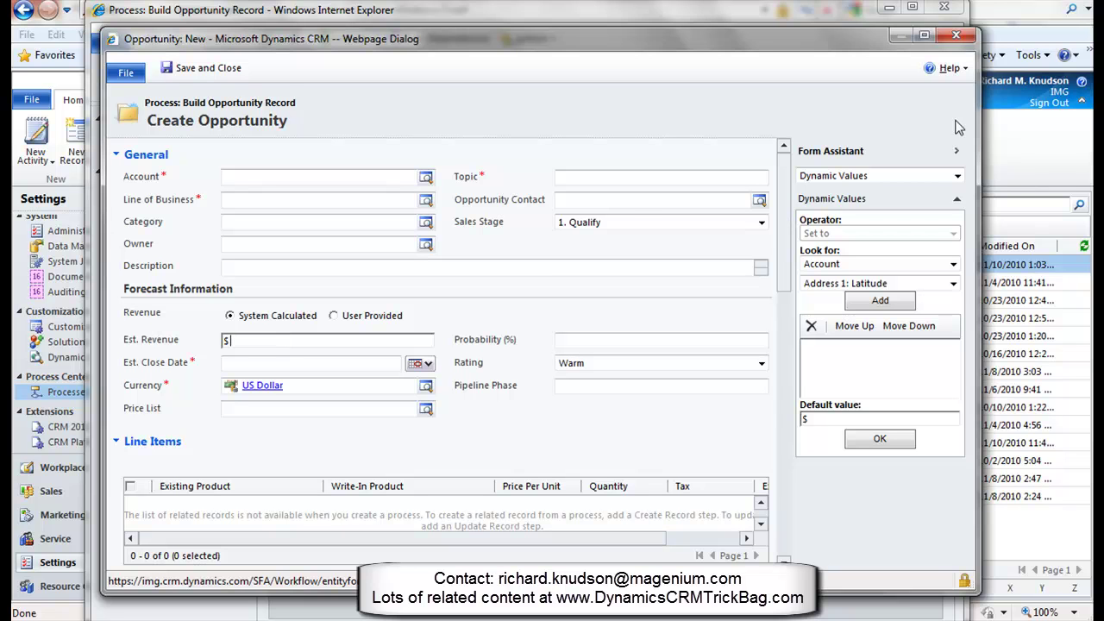
left_click(957, 36)
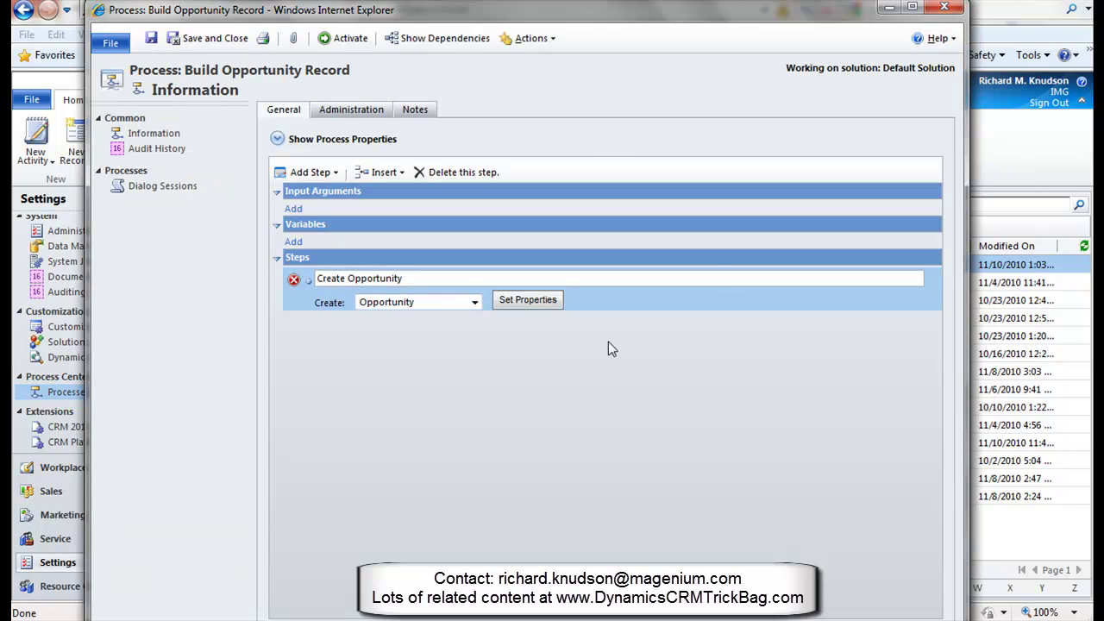
Step: Insert a page before the Create Opportunity step and name it "Collect Info"
left_click(424, 281)
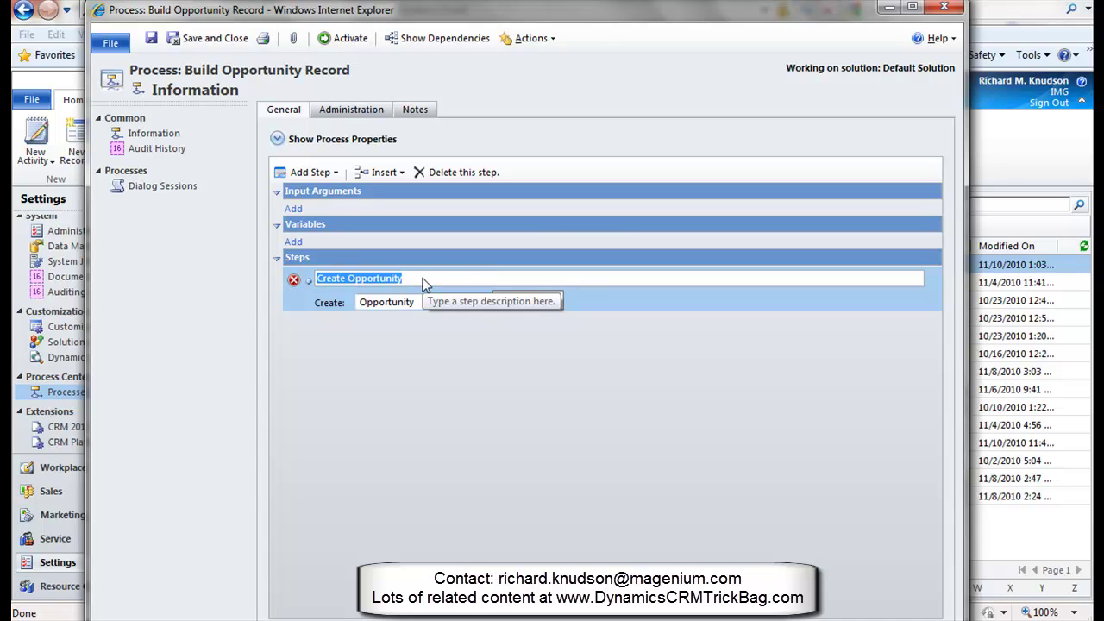
left_click(402, 171)
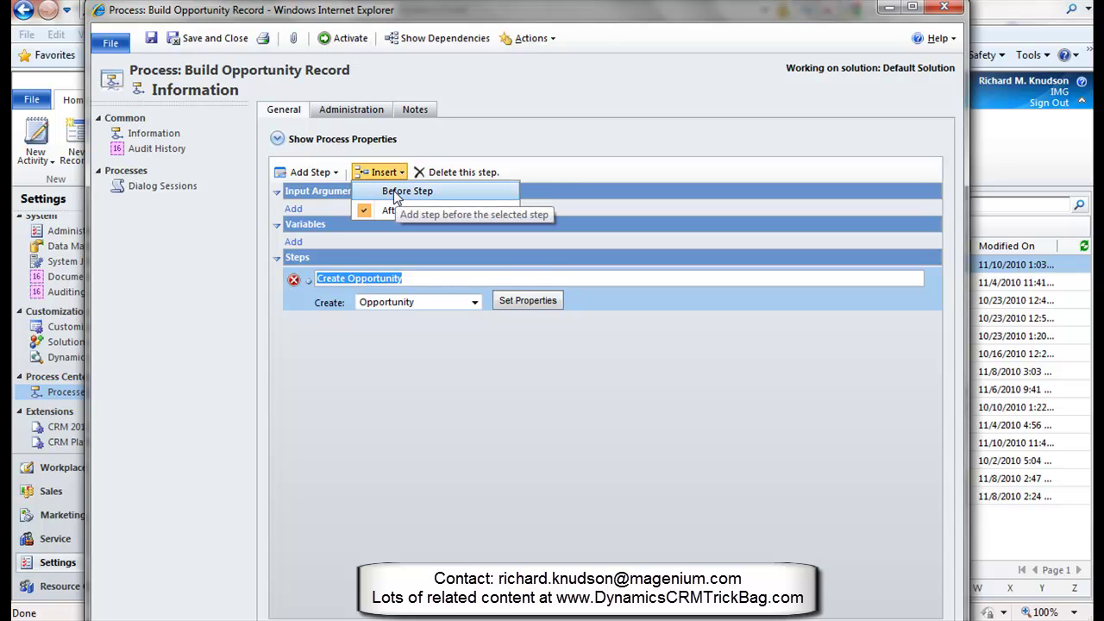
left_click(401, 191)
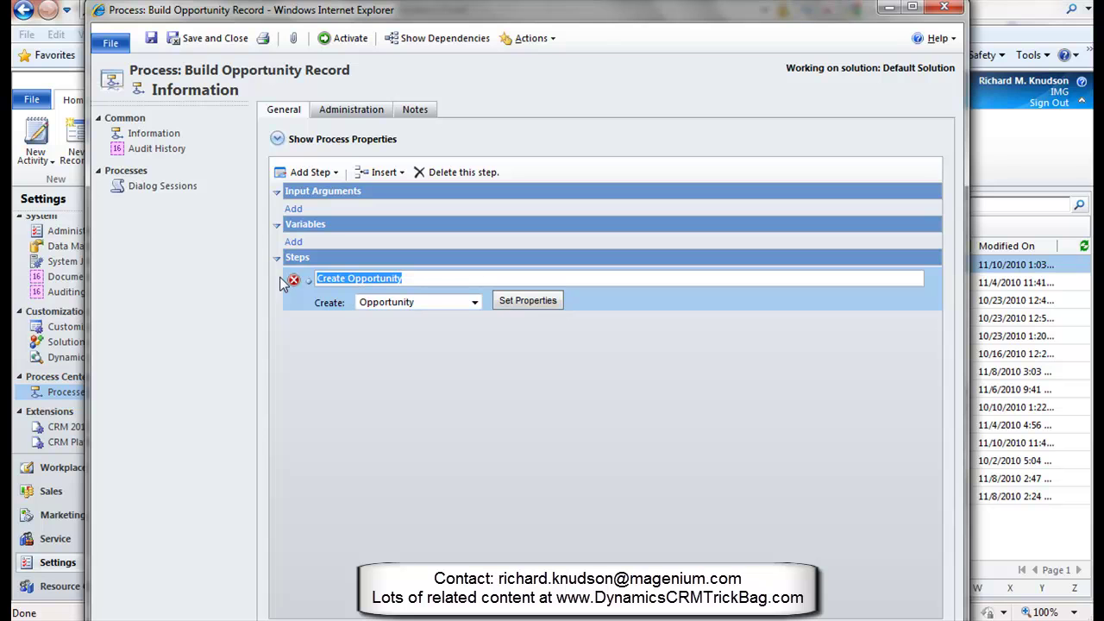
left_click(334, 173)
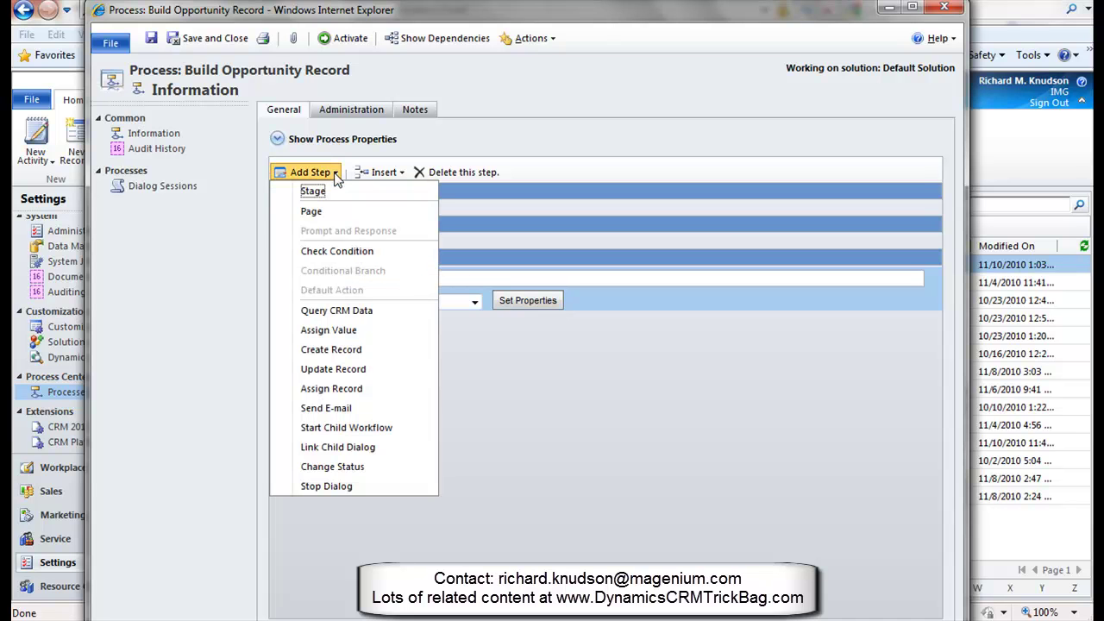
left_click(321, 216)
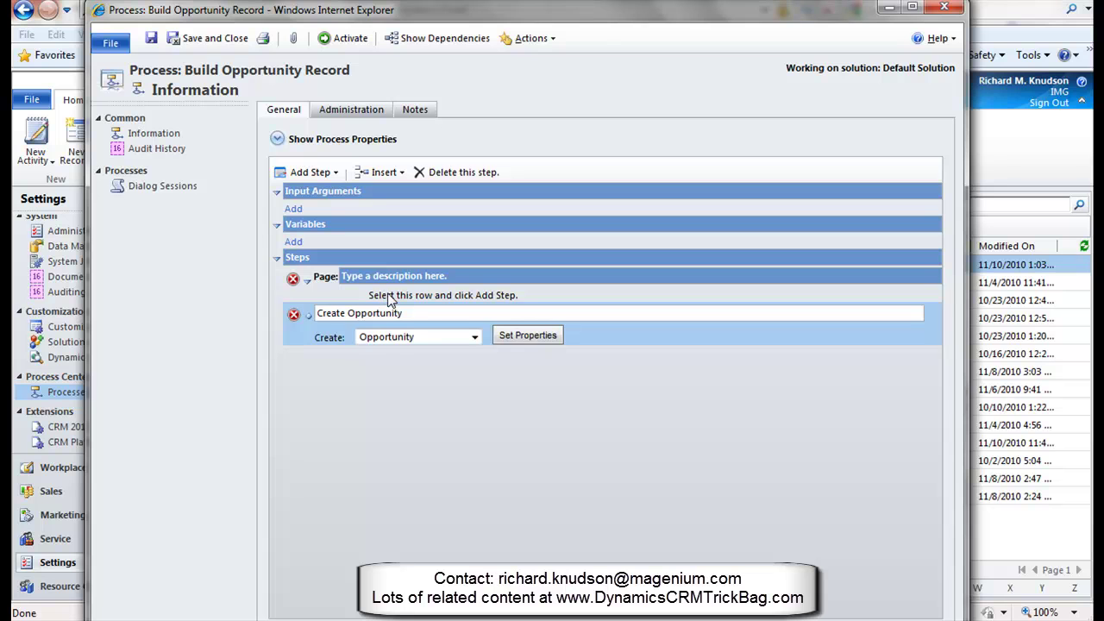
left_click(390, 298)
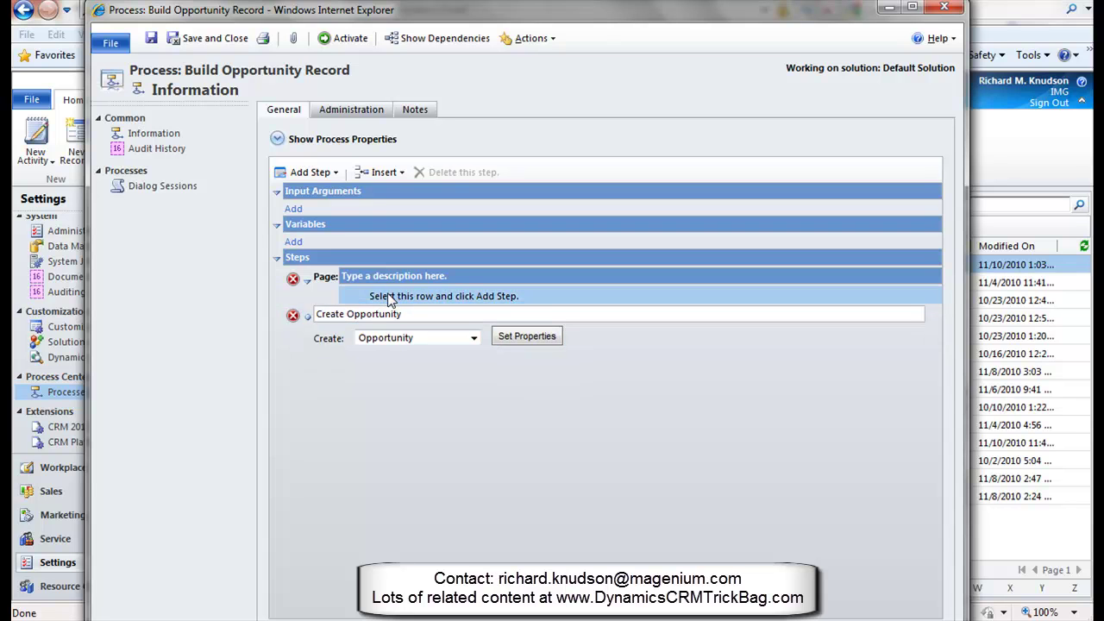
left_click(385, 276)
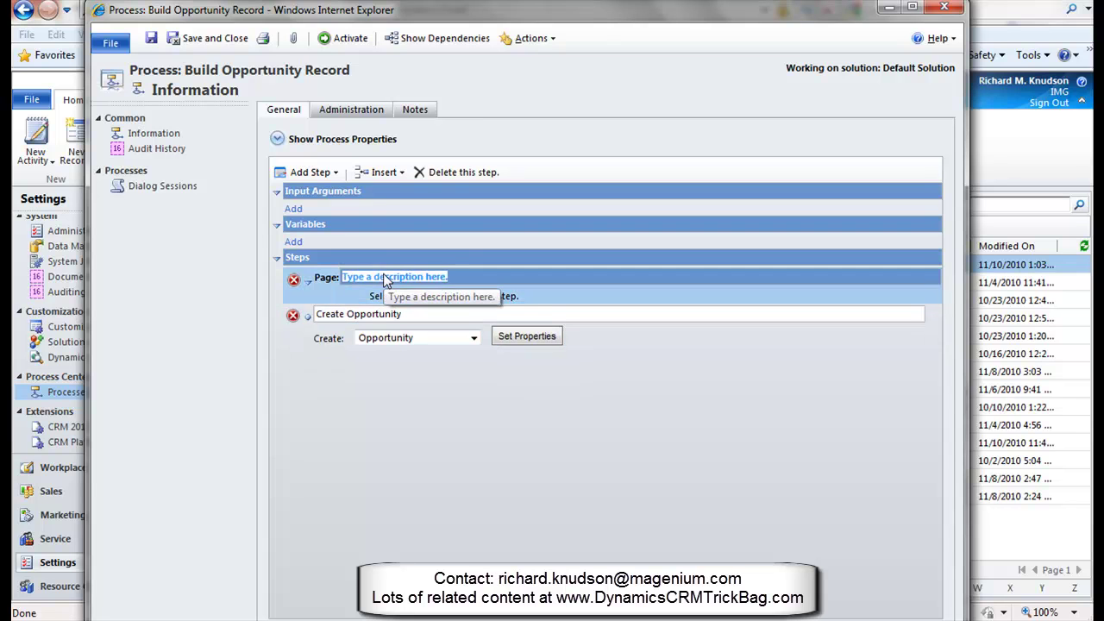
type("Collect Info")
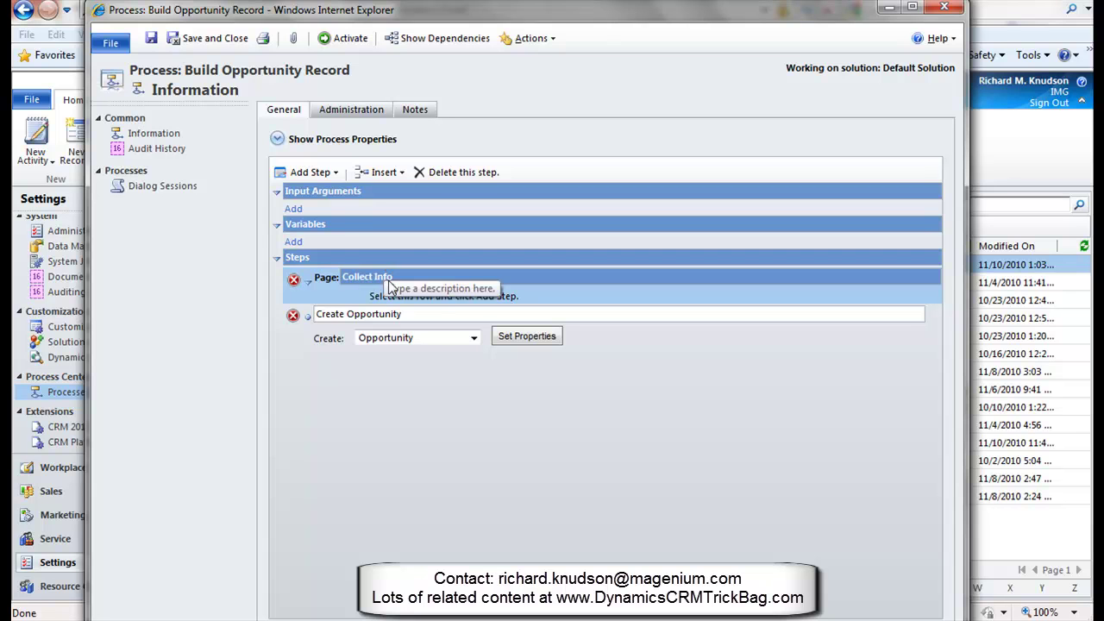
Step: Add a Prompt and Response step inside the Collect Info page, described as "Estimated Revenue"
left_click(393, 298)
left_click(310, 173)
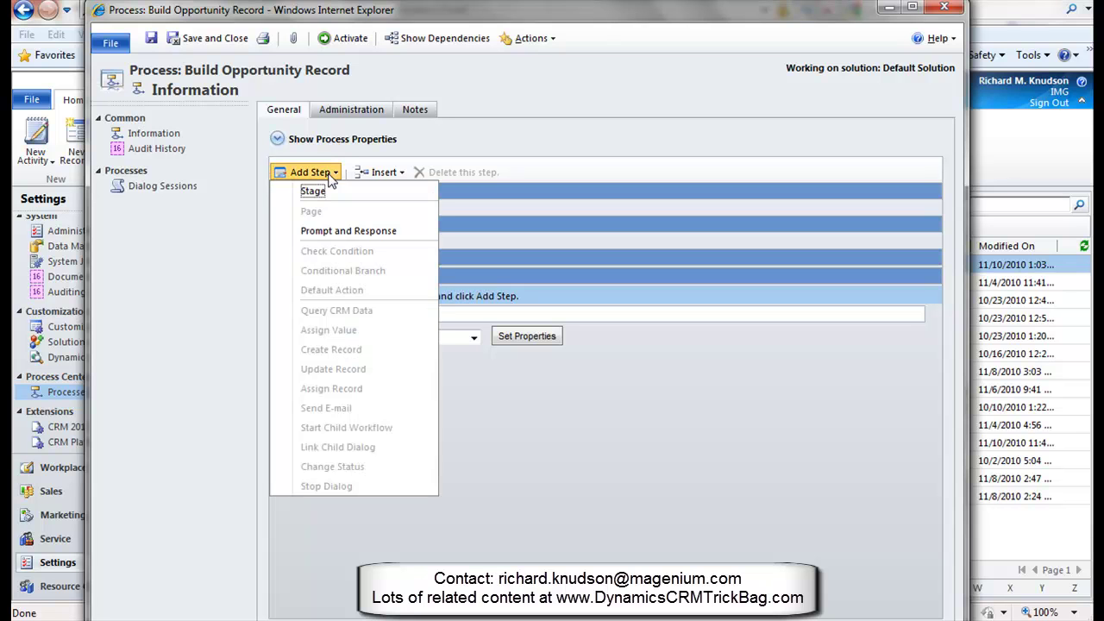
left_click(332, 231)
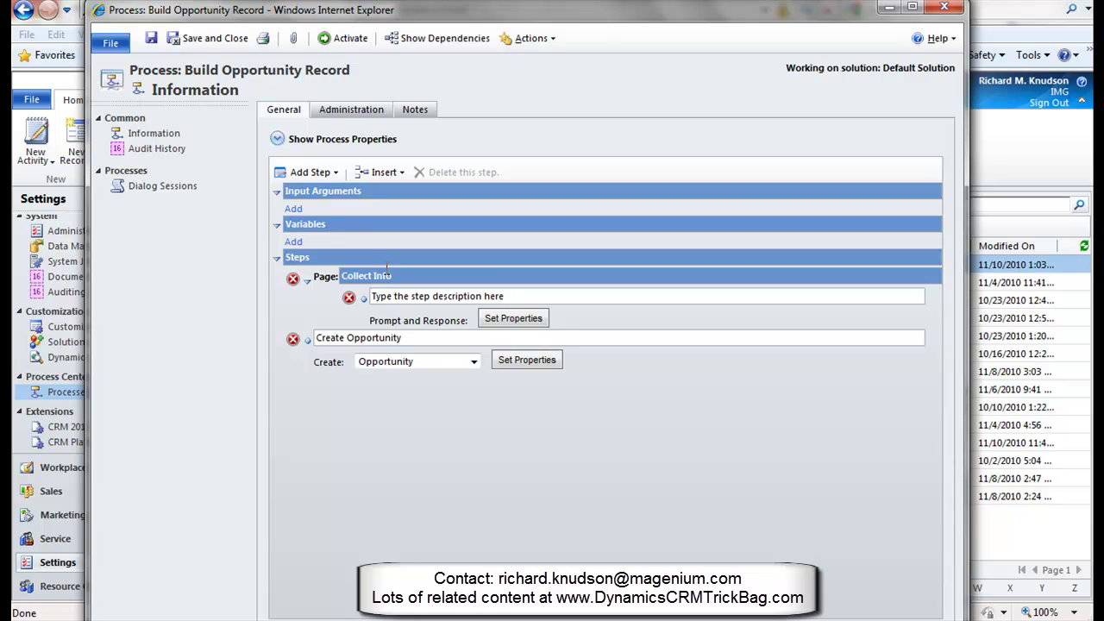
left_click(417, 299)
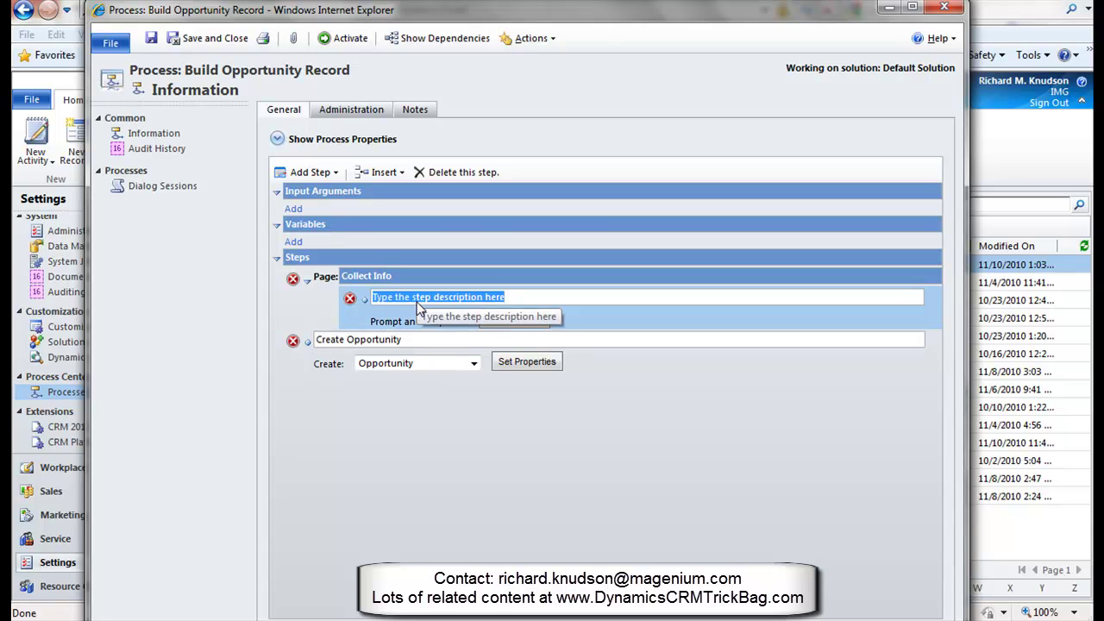
type("Estimated Revenue")
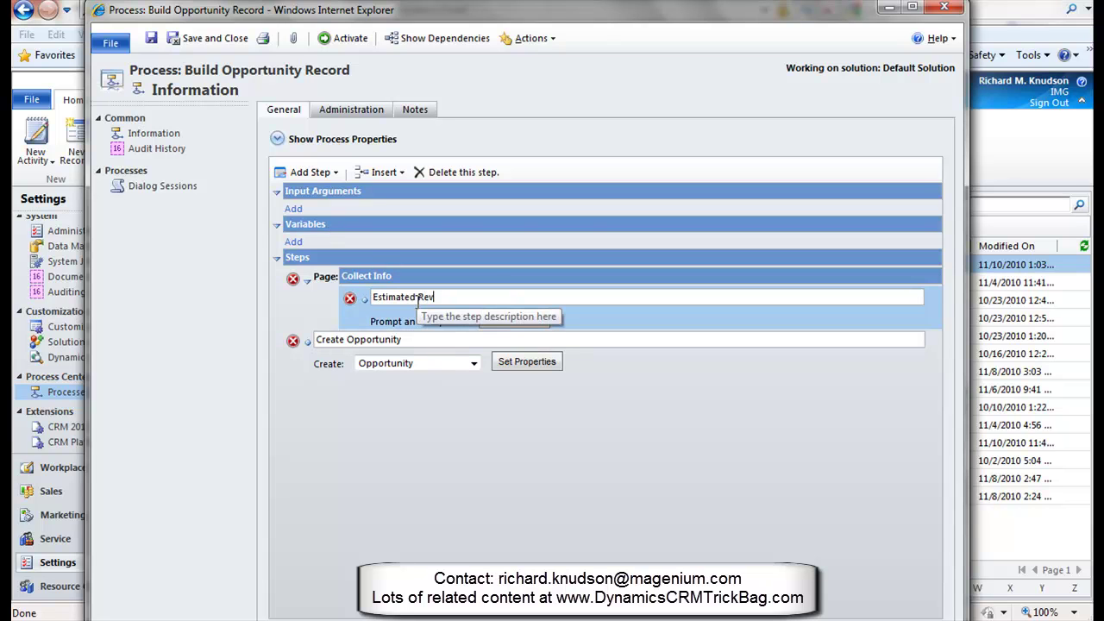
Step: Configure the Estimated Revenue prompt with the text "Enter estimated revenue", a Single Line of Text response and the Float data type, and save it
left_click(523, 327)
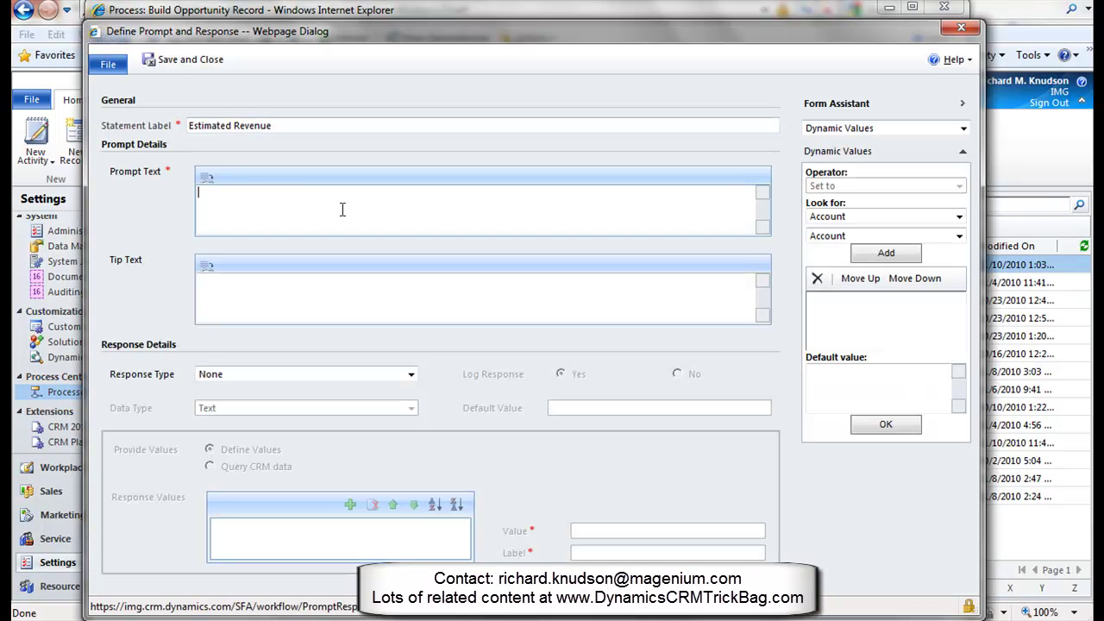
left_click(342, 209)
type("Enter estimated revenue")
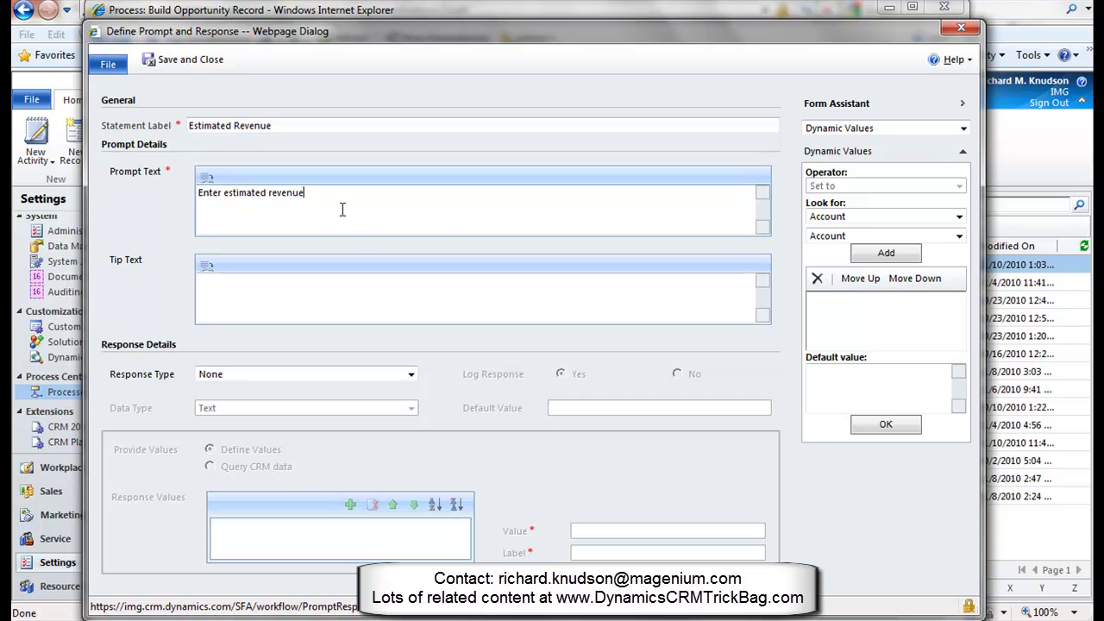
left_click(317, 376)
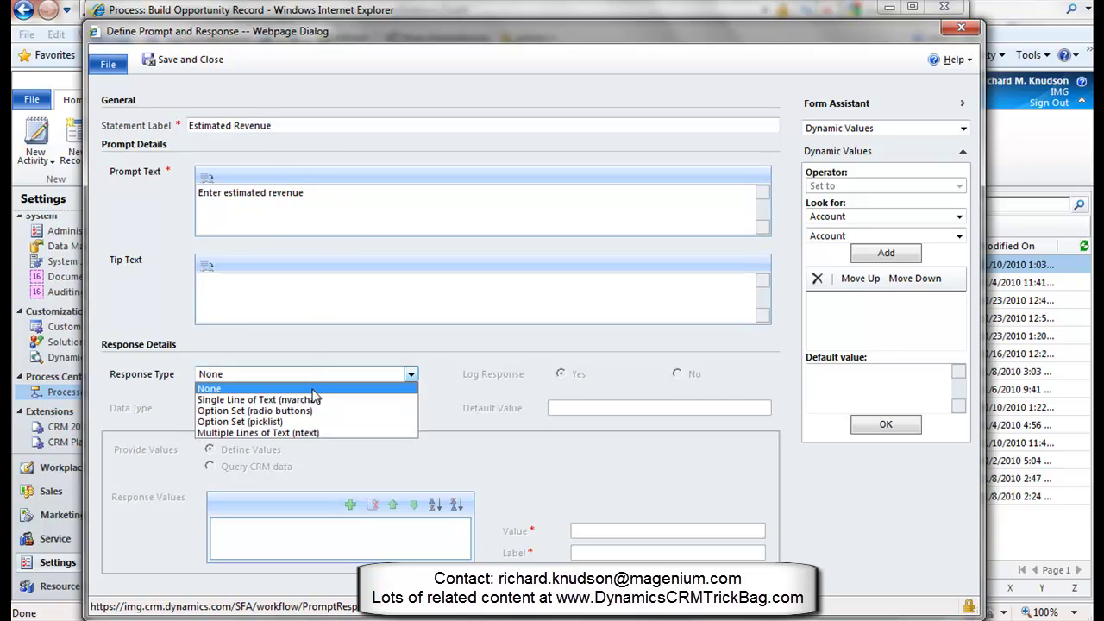
left_click(299, 401)
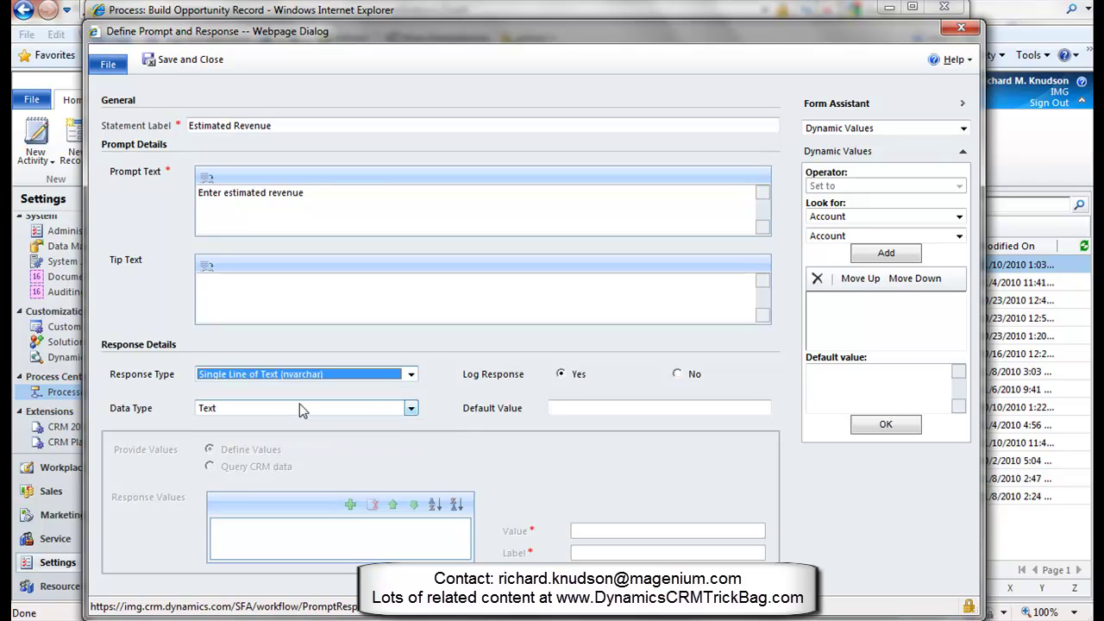
left_click(276, 408)
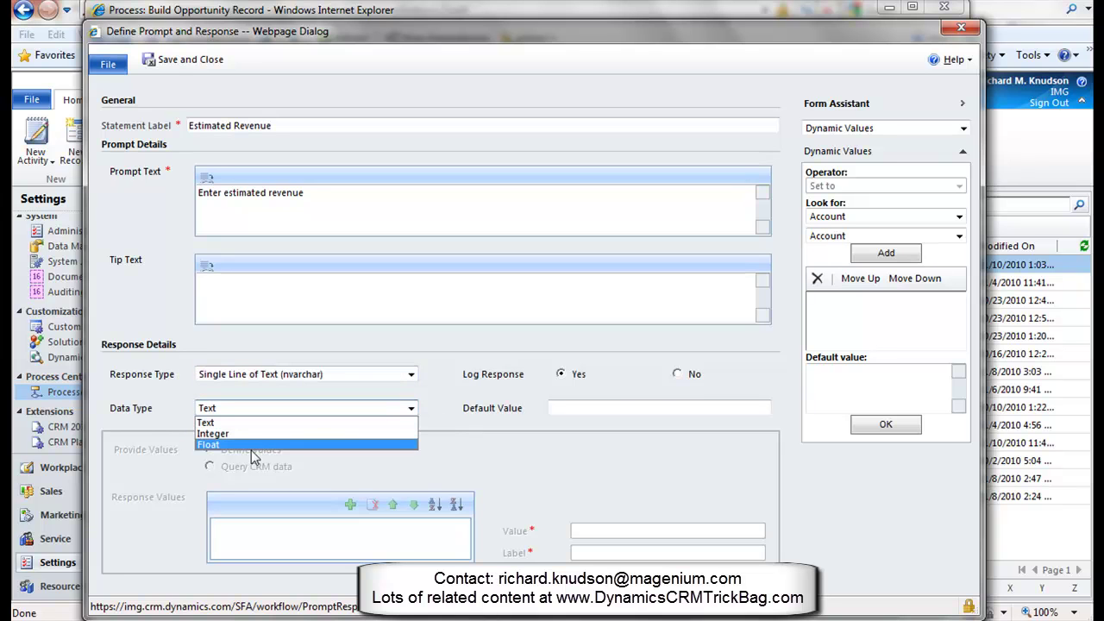
left_click(253, 446)
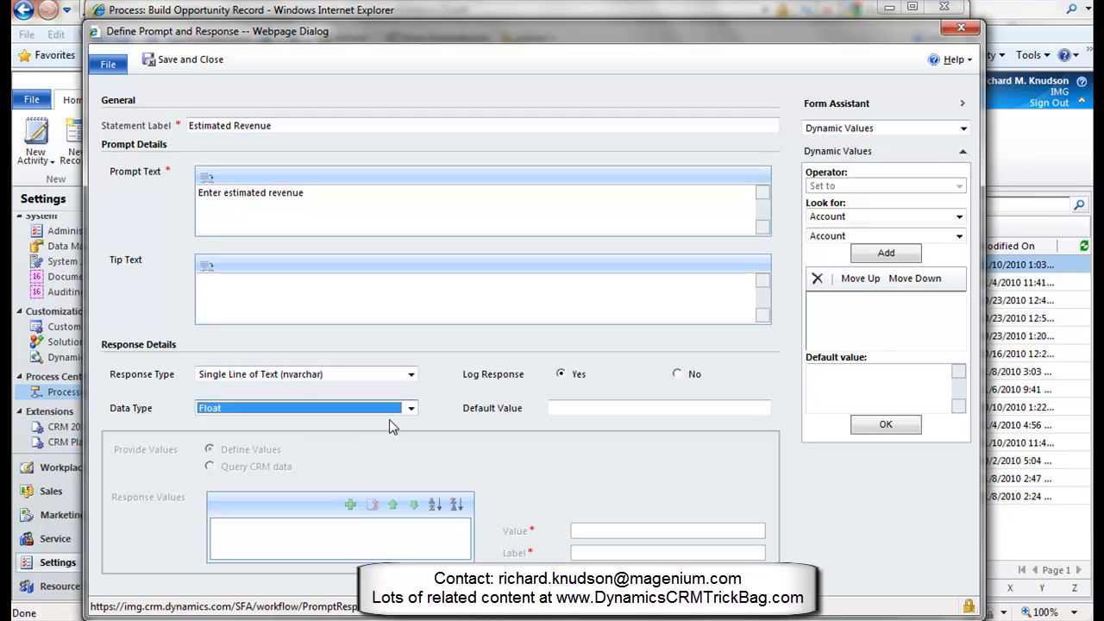
left_click(187, 60)
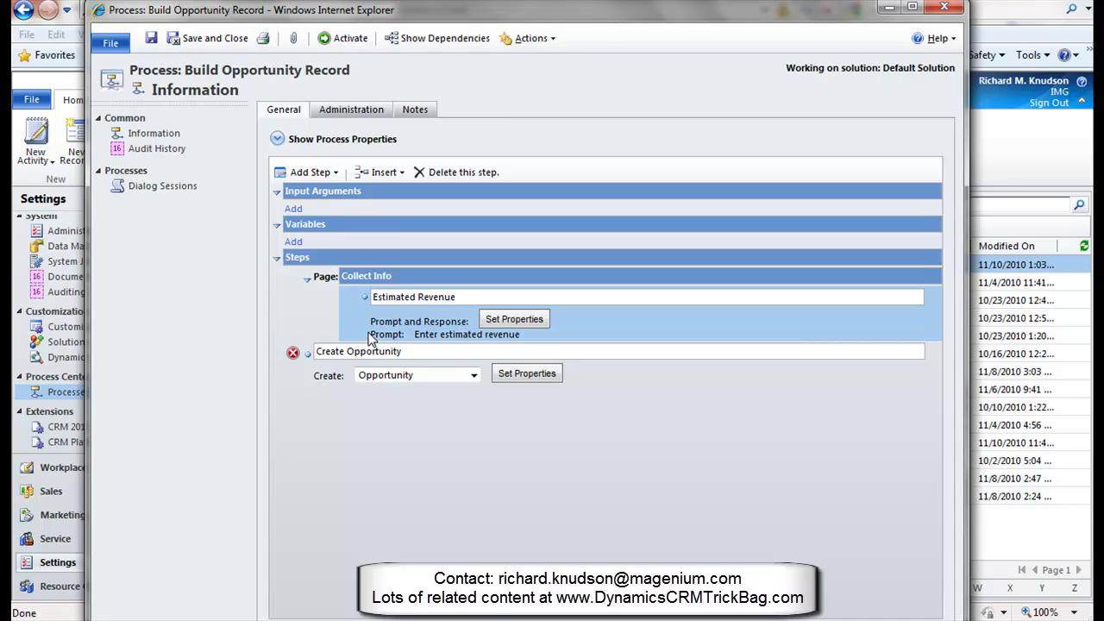
Step: Add another Prompt and Response step to the Collect Info page, described as "Line of Business"
left_click(334, 172)
left_click(344, 231)
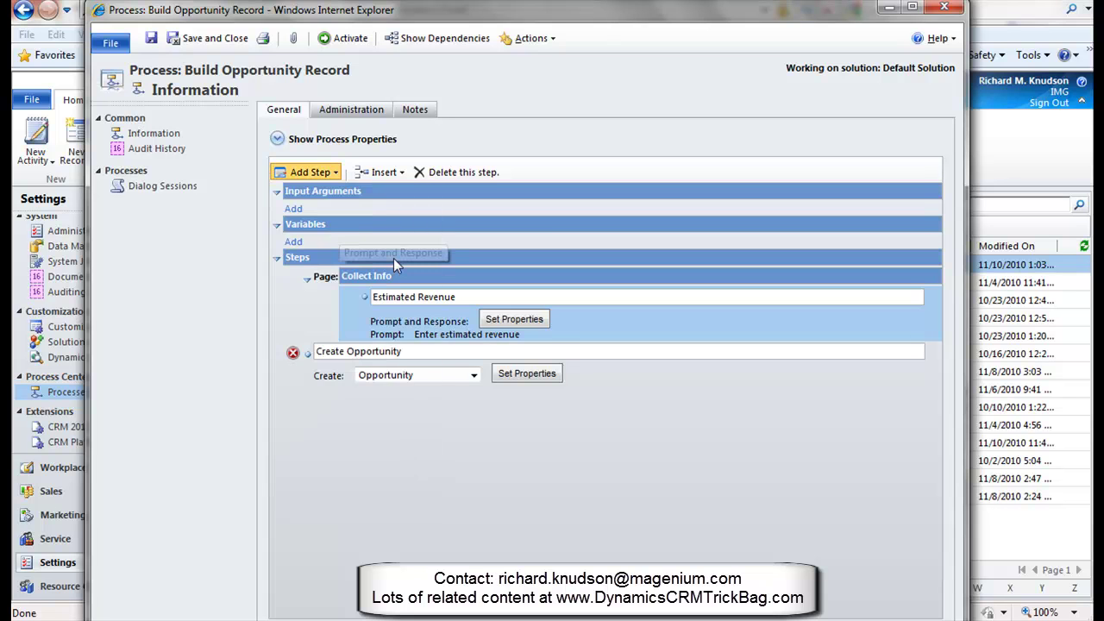
left_click(464, 299)
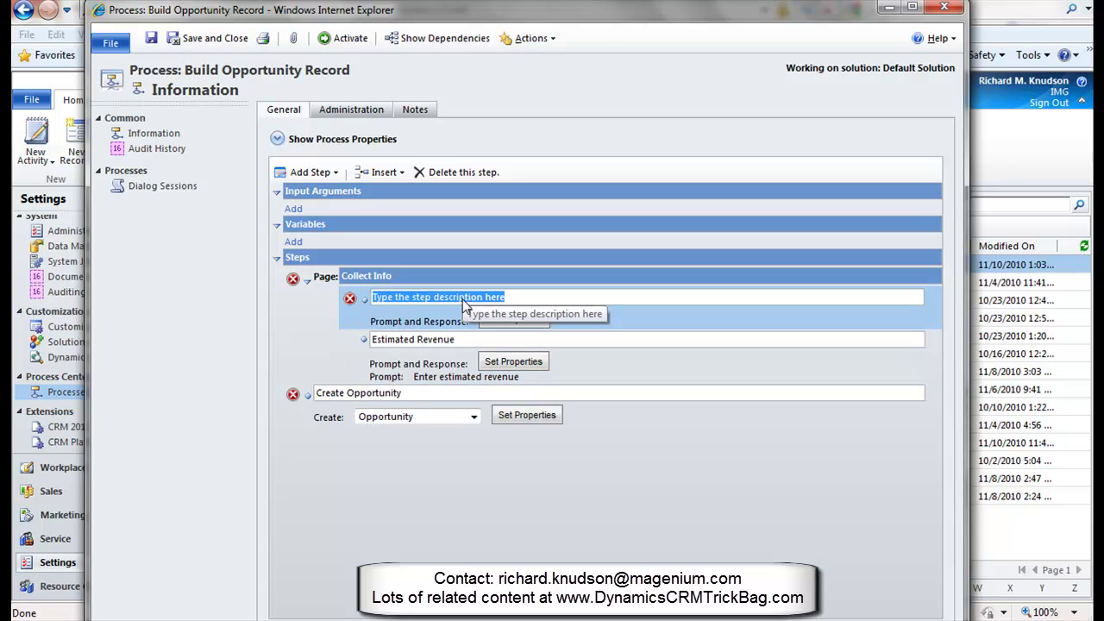
type("Line of Business")
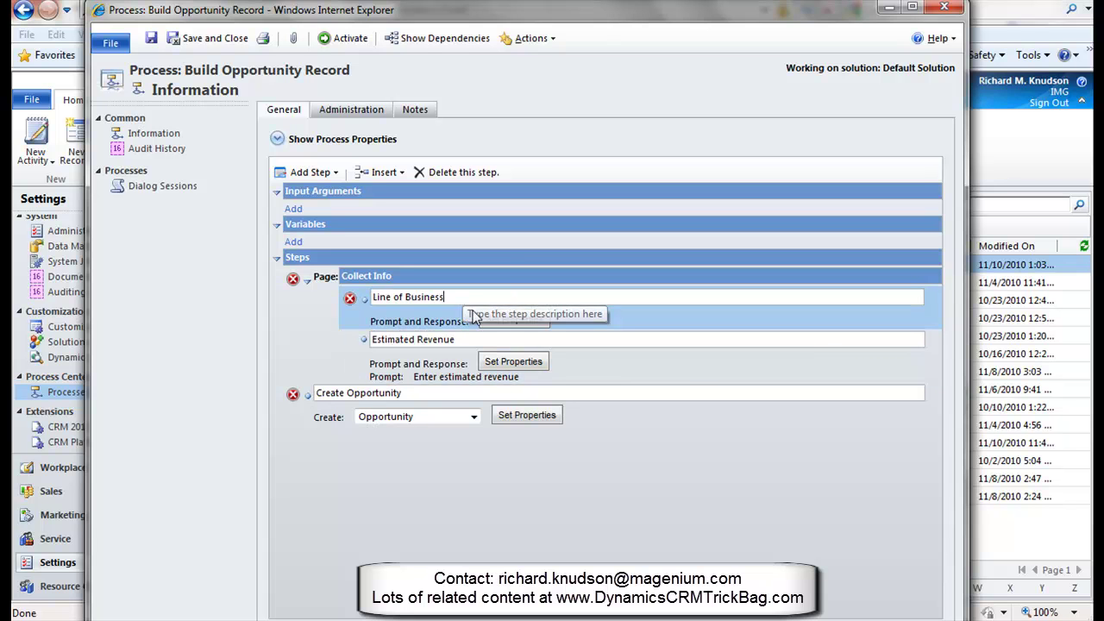
Step: Configure the Line of Business prompt with the text "Enter Line of Business" and an Option Set (picklist) response using Define Values, and save it
left_click(503, 320)
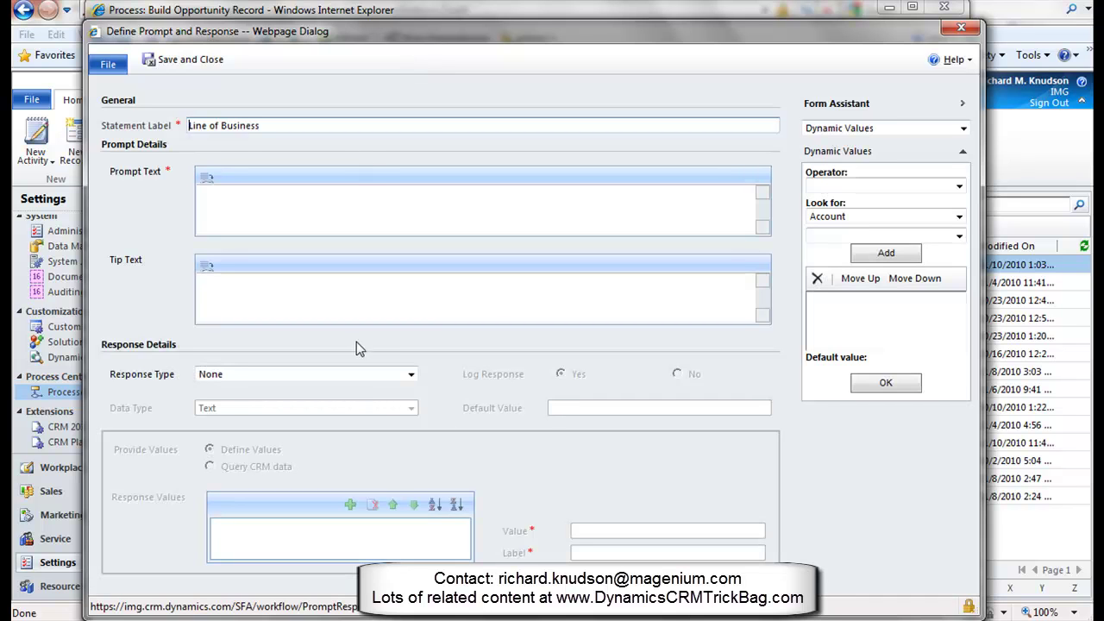
left_click(356, 201)
type("Enter Line of Business")
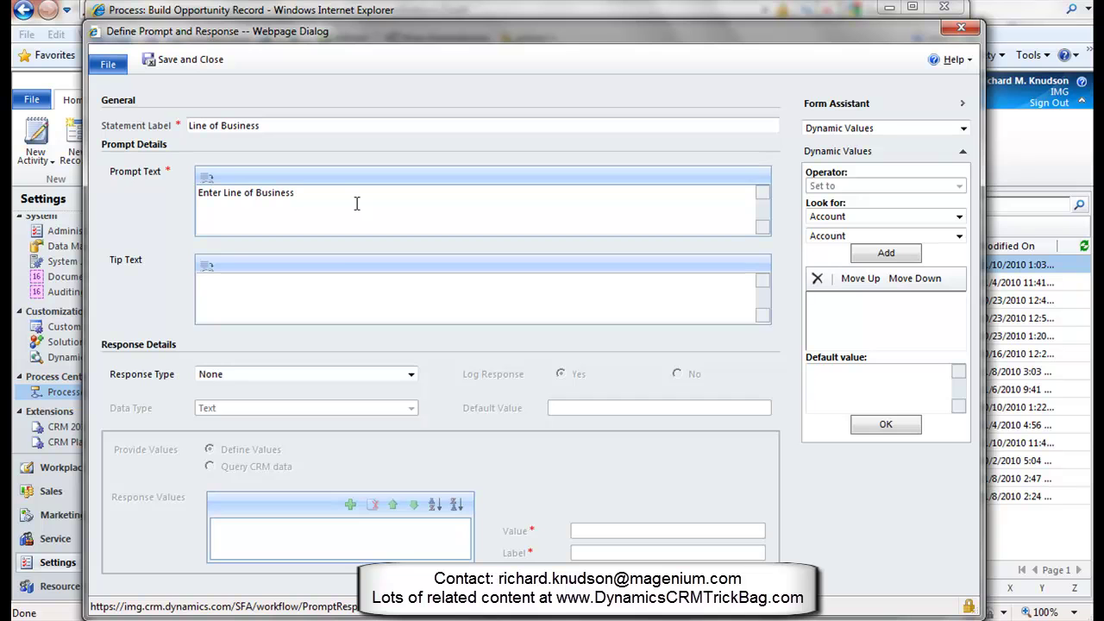
left_click(303, 374)
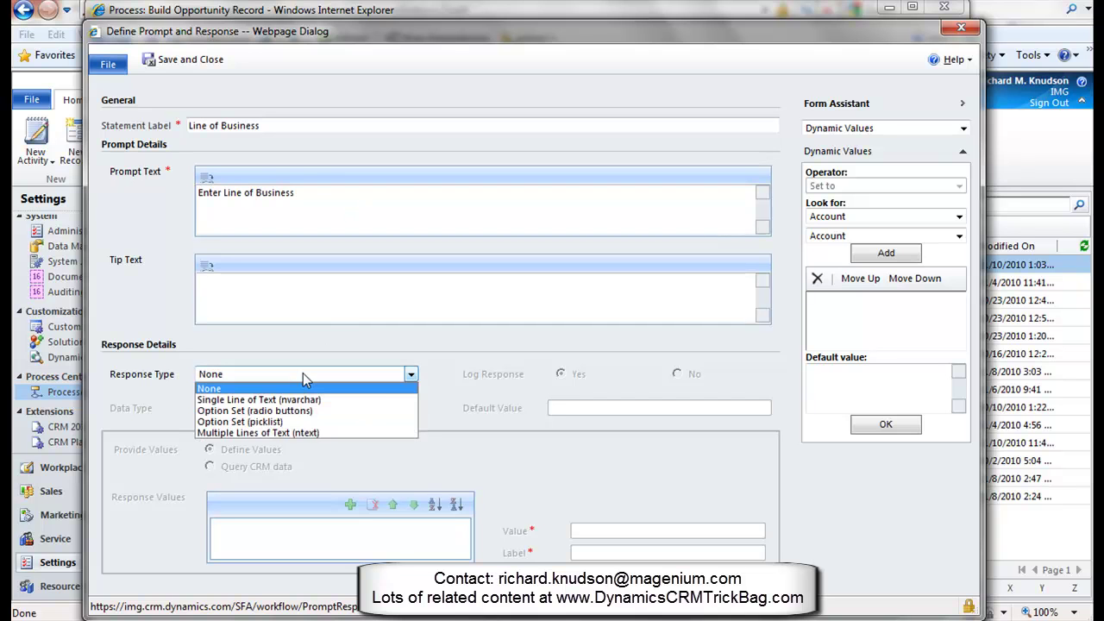
left_click(269, 422)
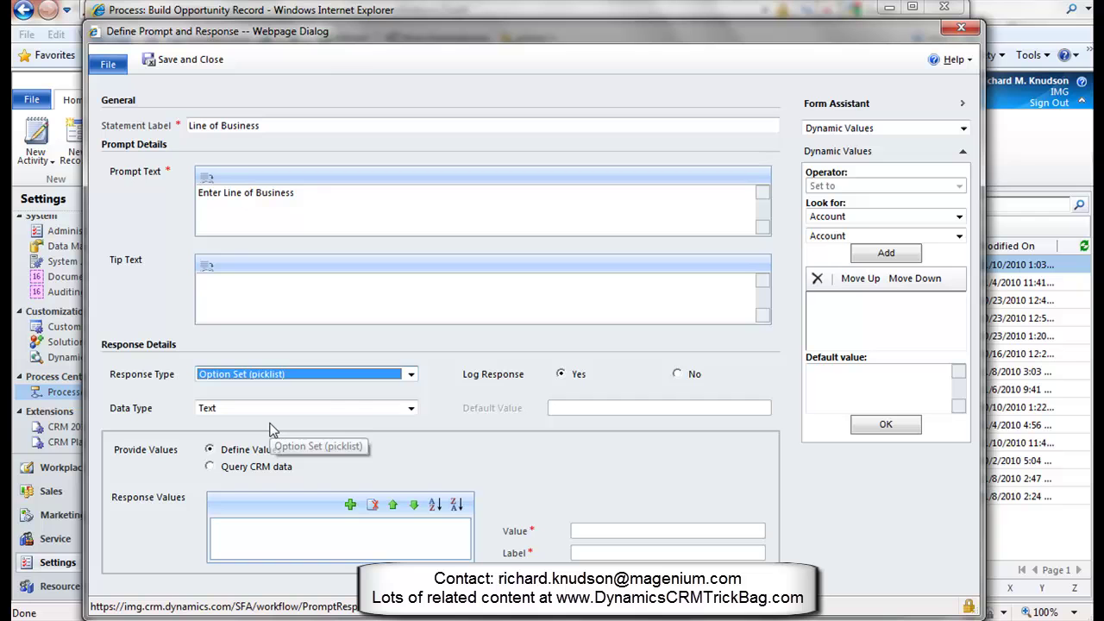
left_click(225, 465)
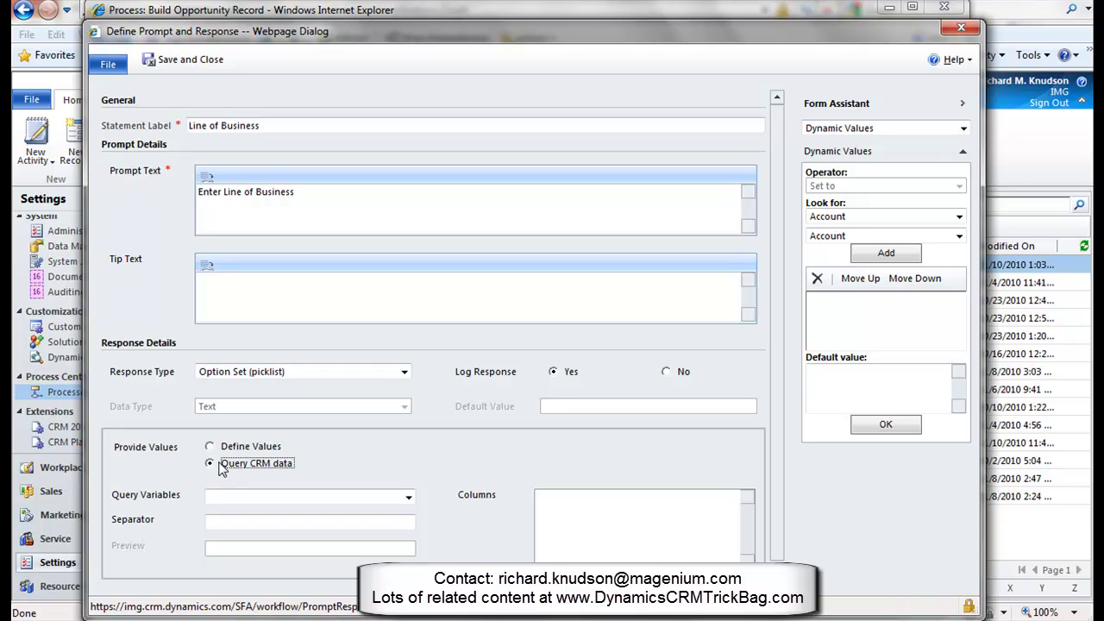
left_click(210, 450)
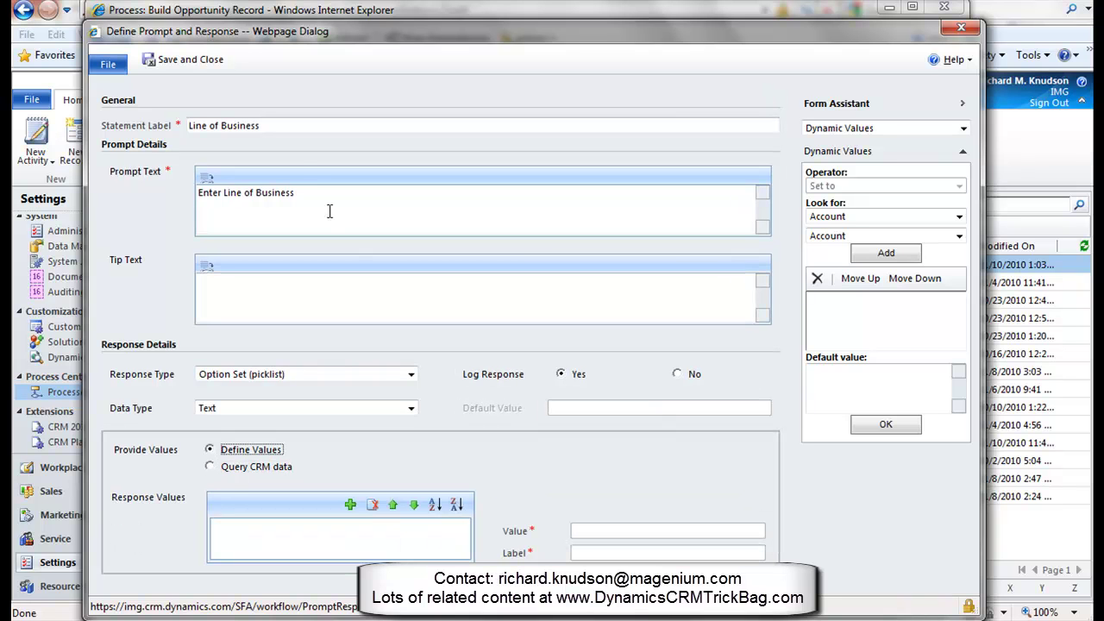
left_click(178, 59)
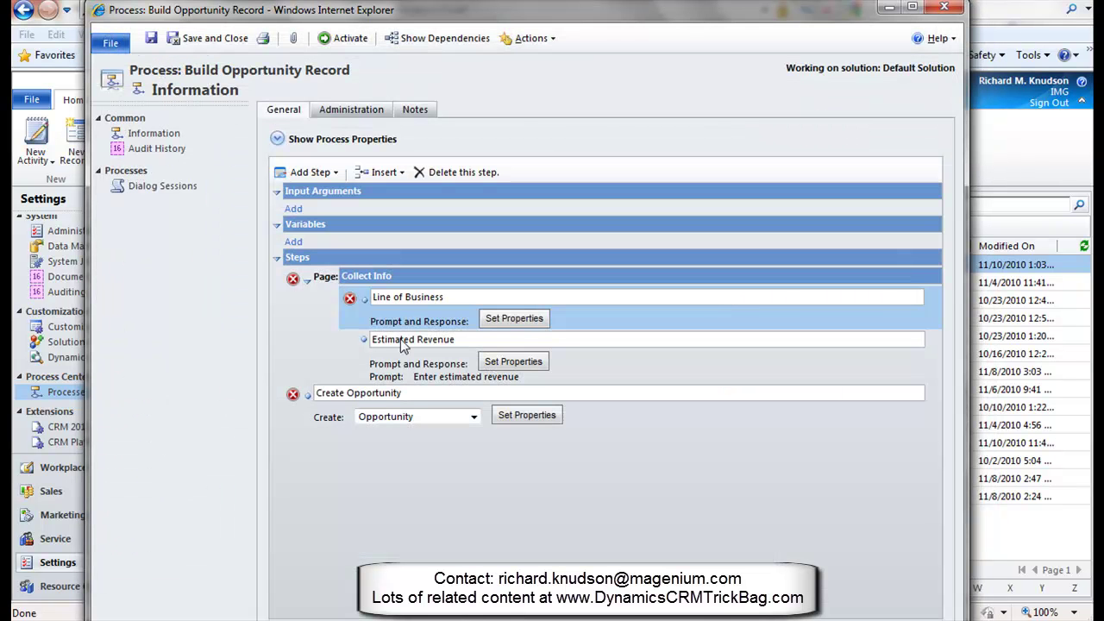
Step: Add a Query CRM Data step before the Collect Info page, described as "LOB query"
left_click(307, 282)
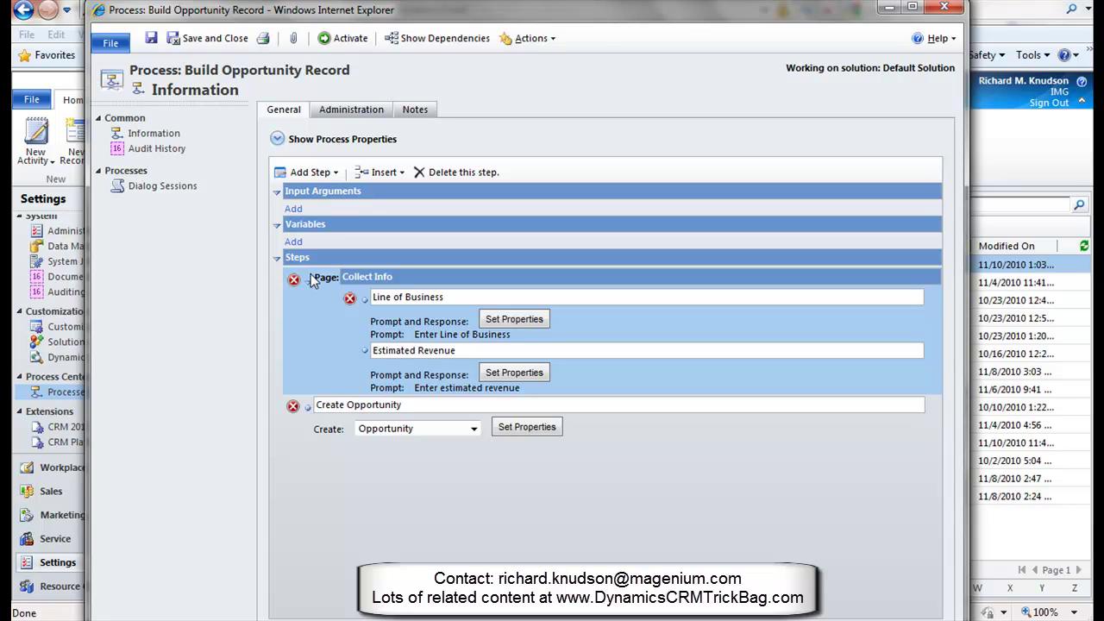
left_click(336, 173)
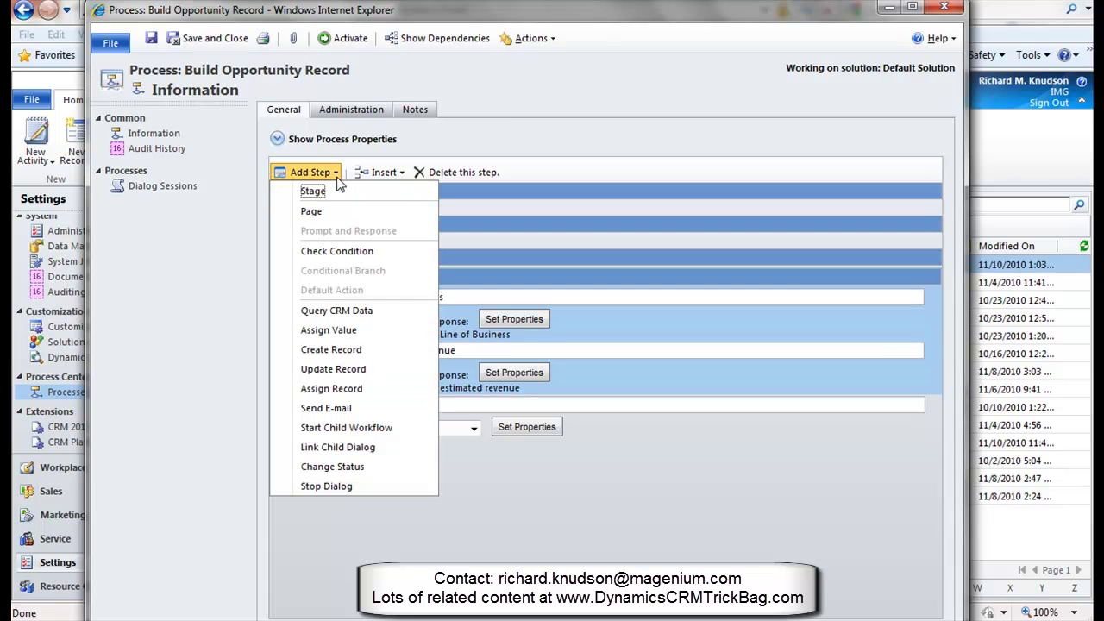
left_click(335, 312)
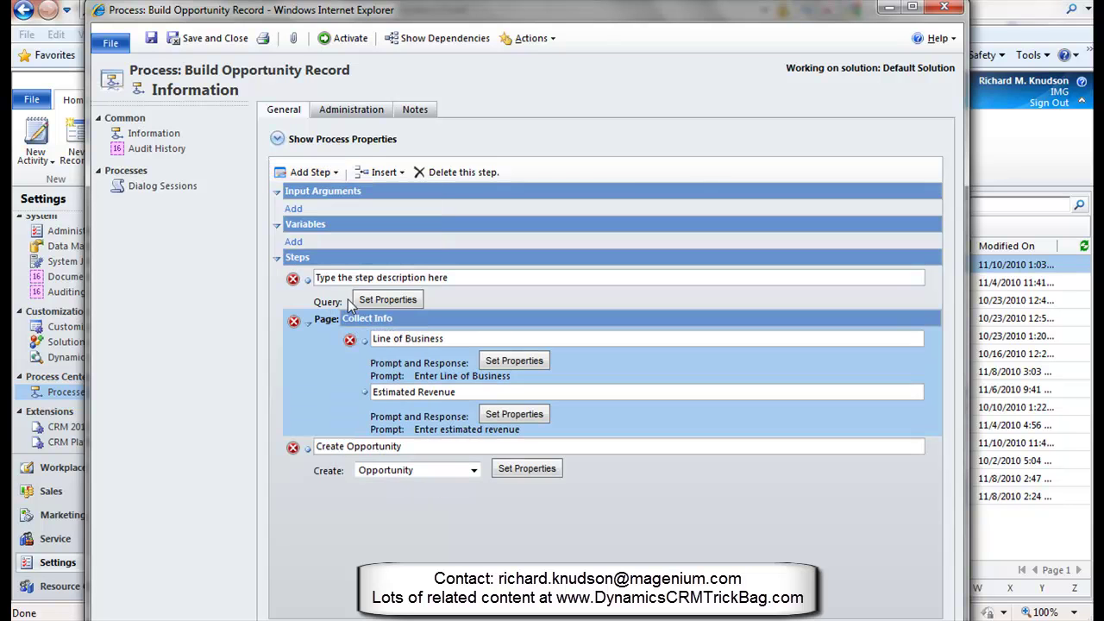
left_click(387, 276)
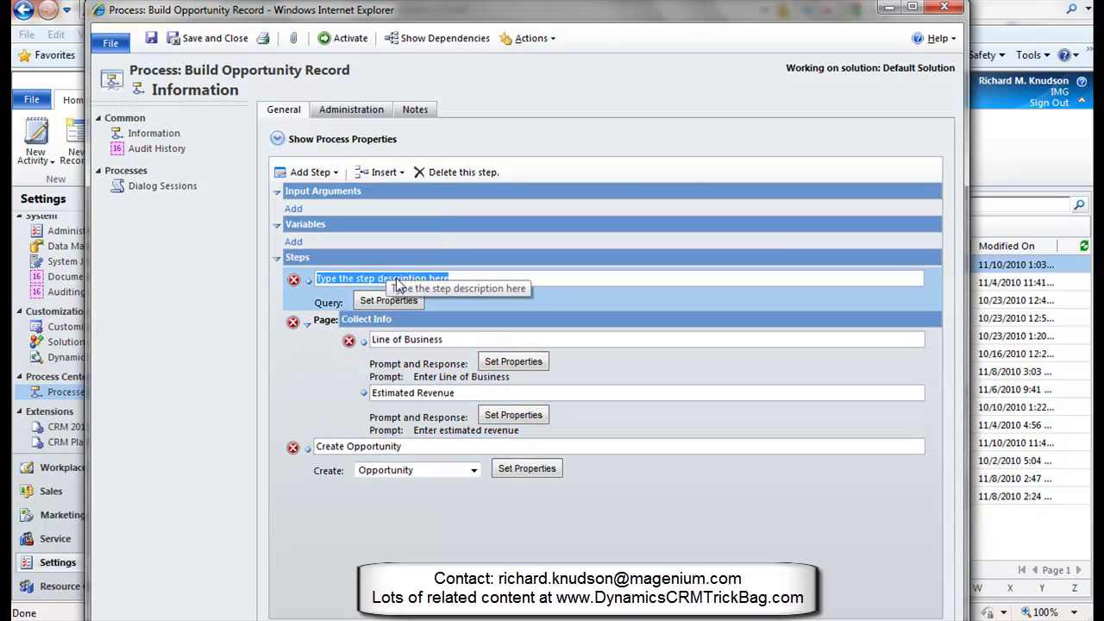
type("LOB")
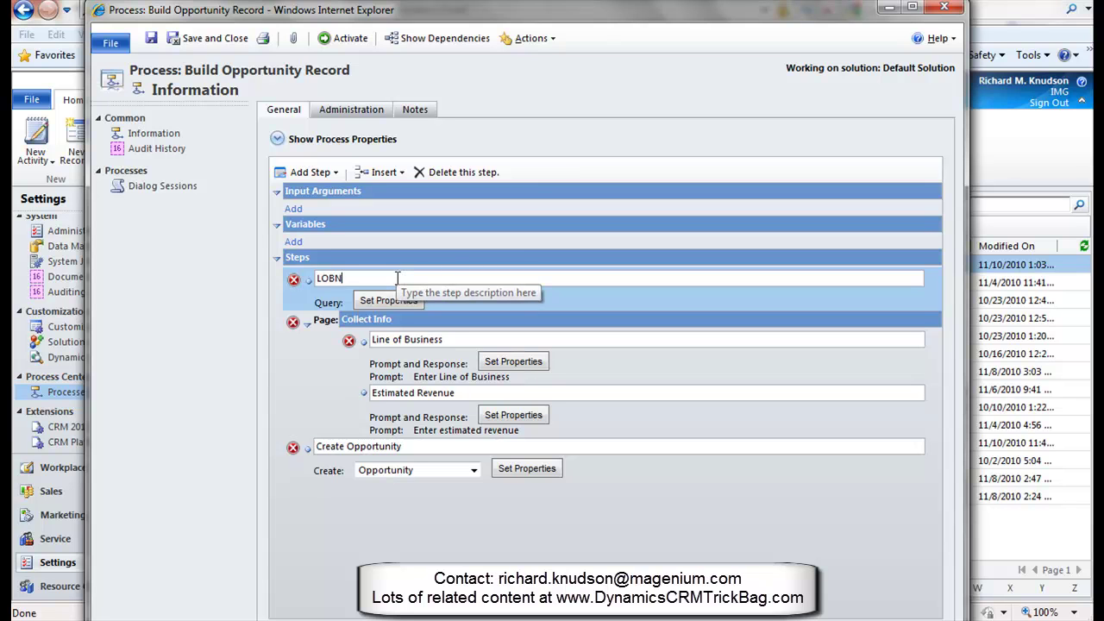
type(" query")
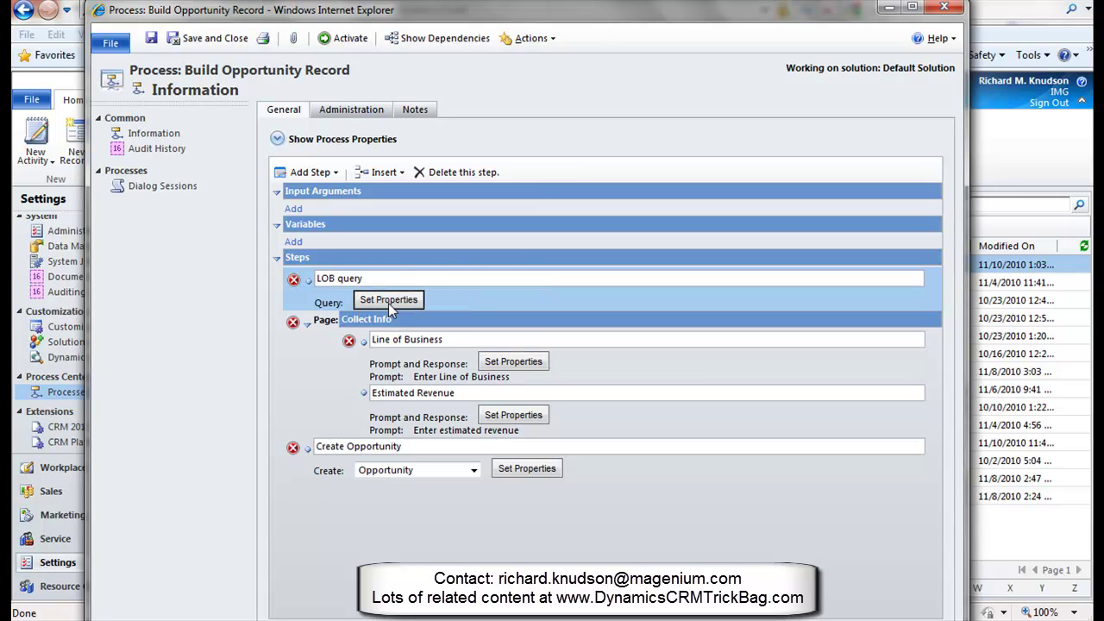
Step: Set the LOB query to look for Lines of Business, preview its results and return to the query design
left_click(388, 300)
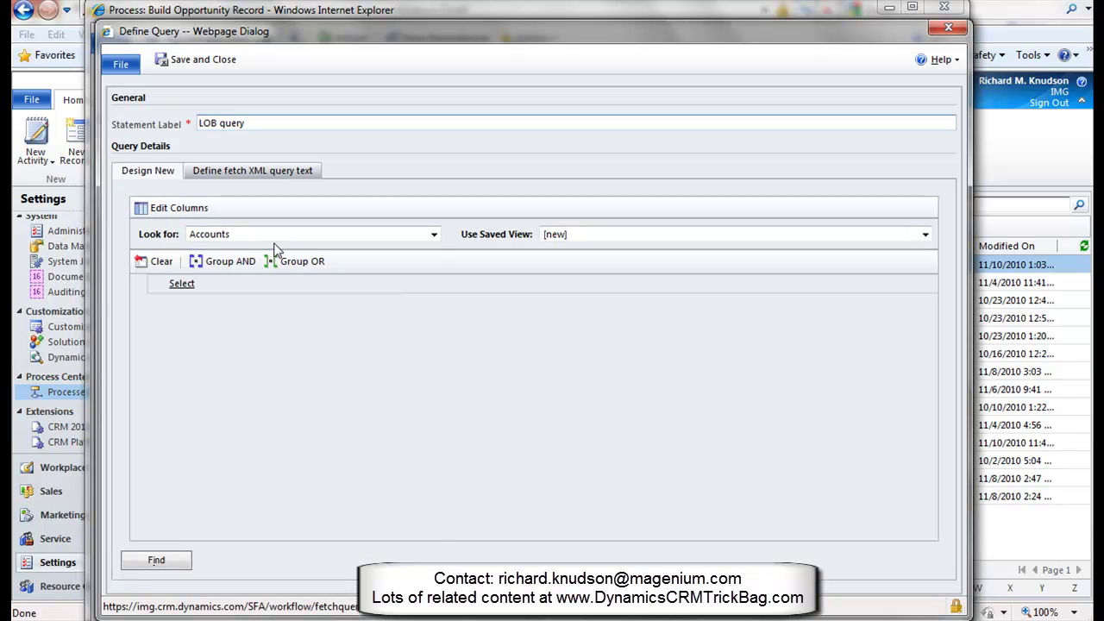
left_click(269, 236)
left_click_drag(435, 338, 433, 411)
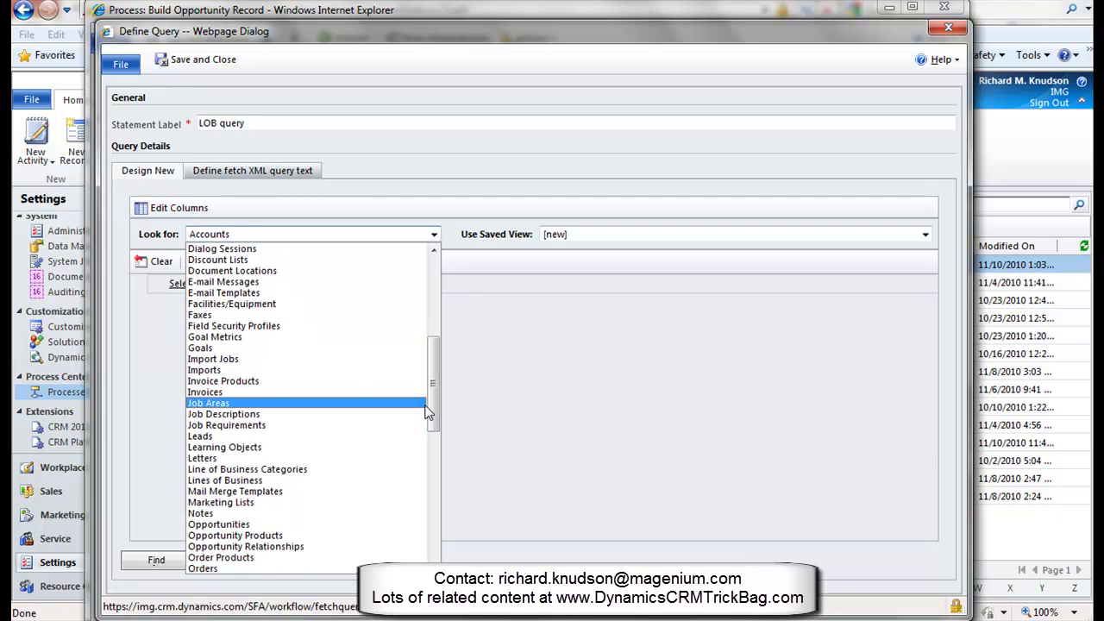
left_click(278, 482)
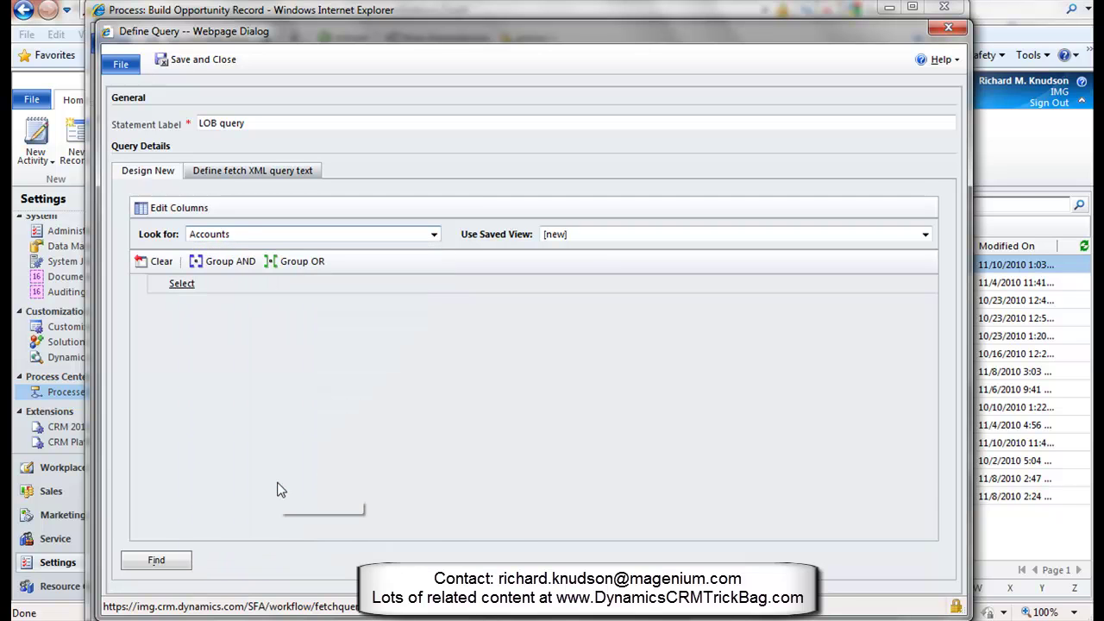
left_click(156, 561)
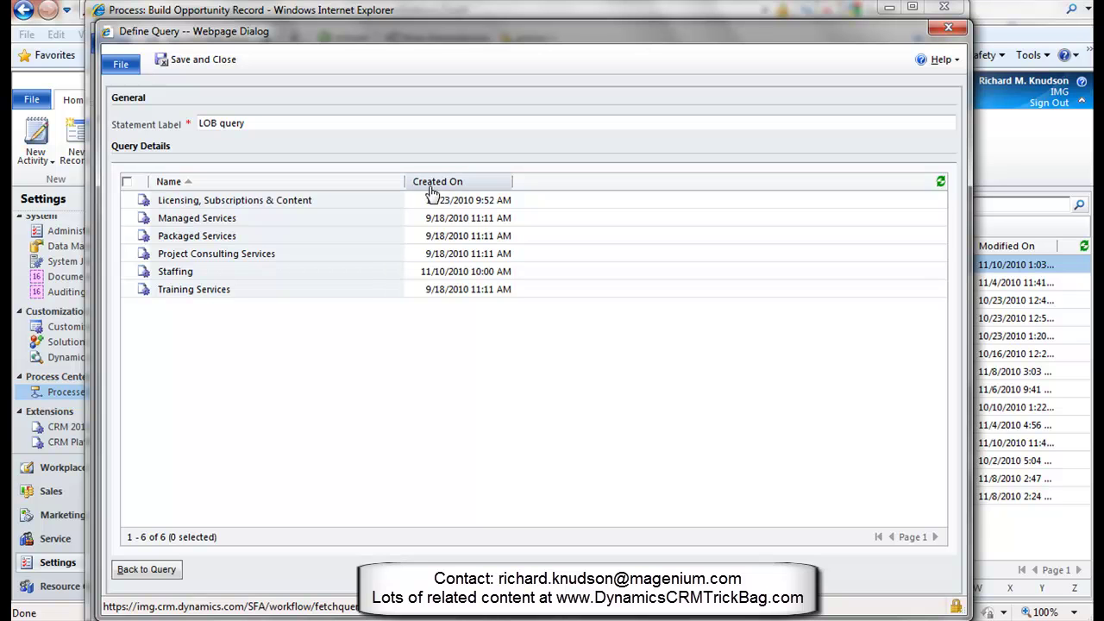
left_click(148, 570)
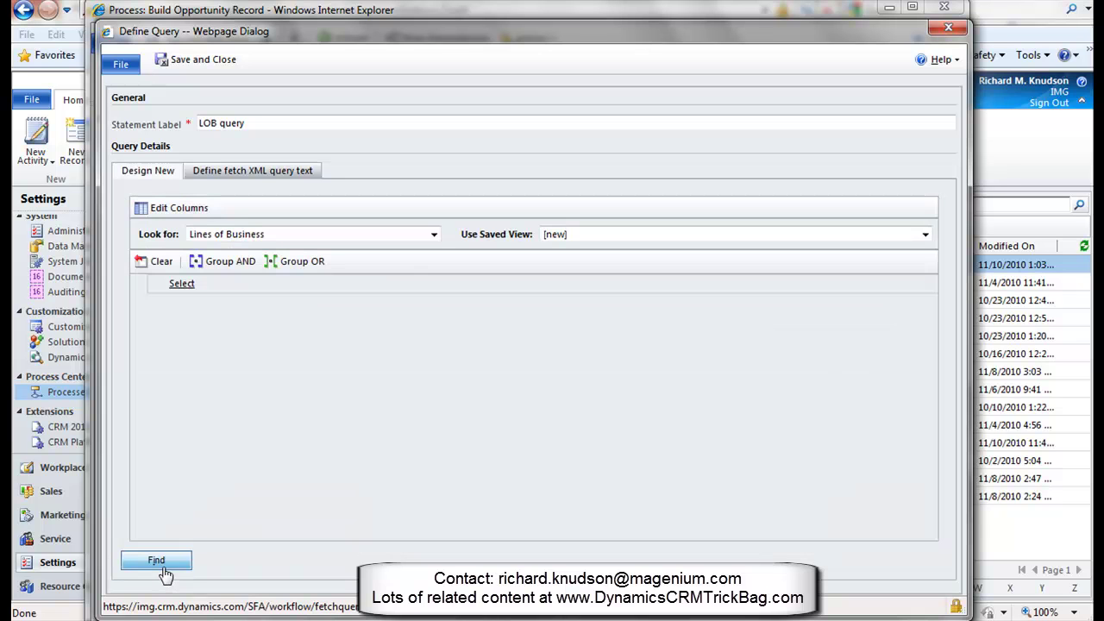
Step: Remove the Created On column from the LOB query, preview the results again and save the query
left_click(169, 209)
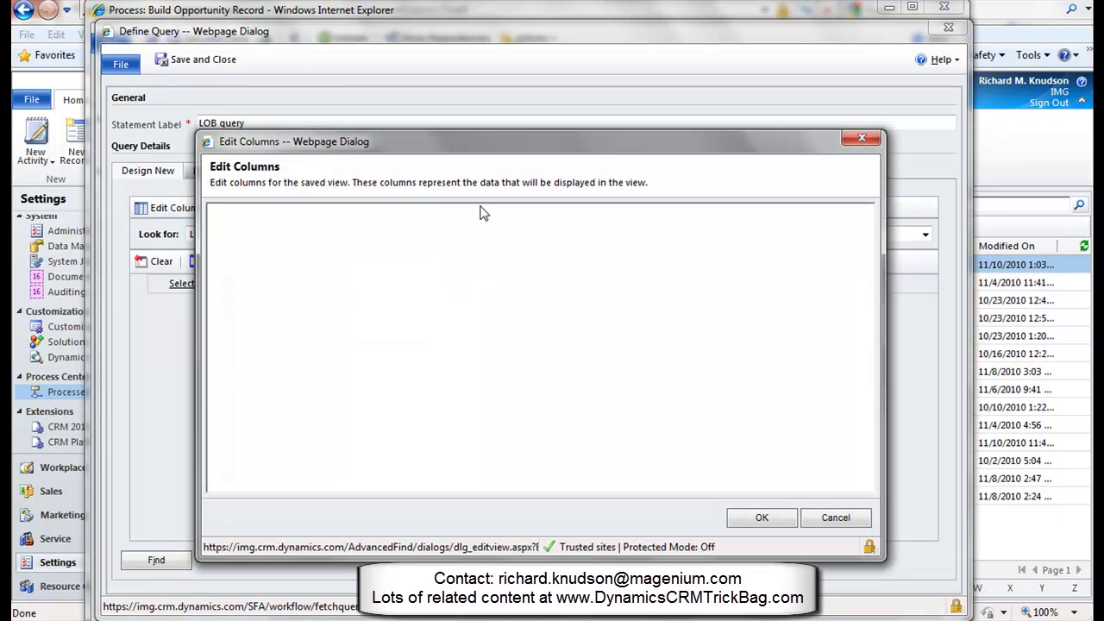
left_click(508, 216)
left_click(757, 361)
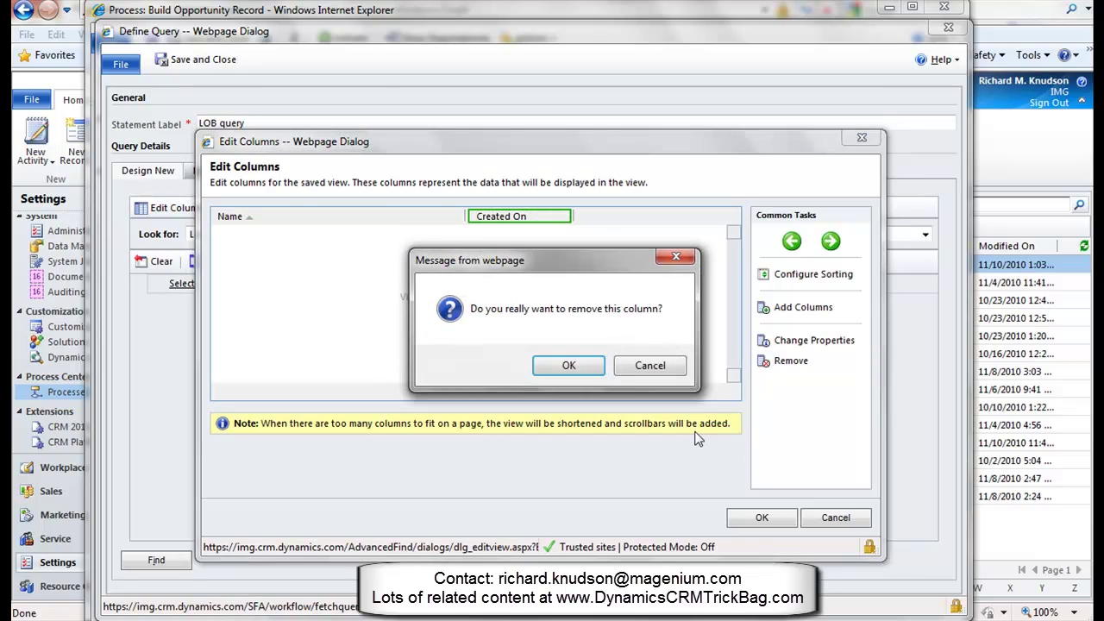
left_click(575, 365)
left_click(760, 517)
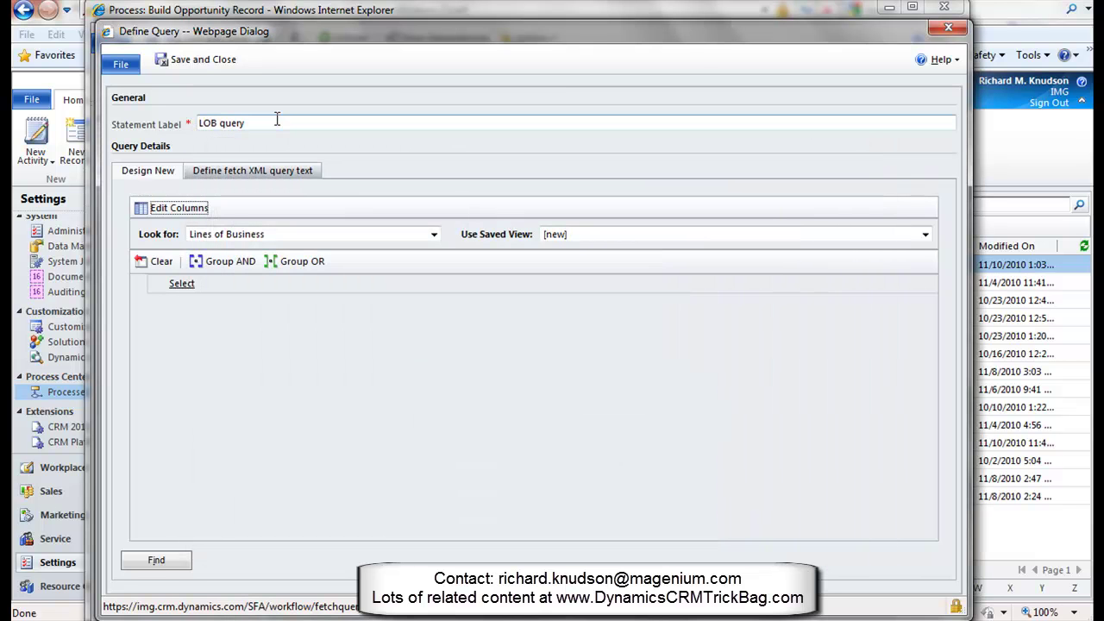
left_click(156, 562)
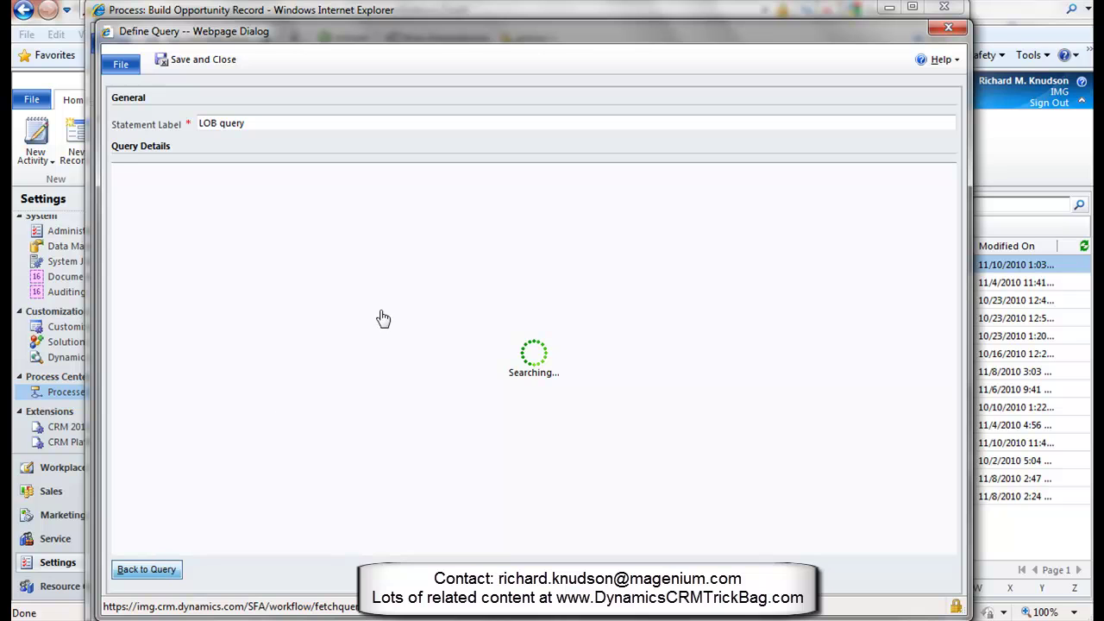
left_click(202, 59)
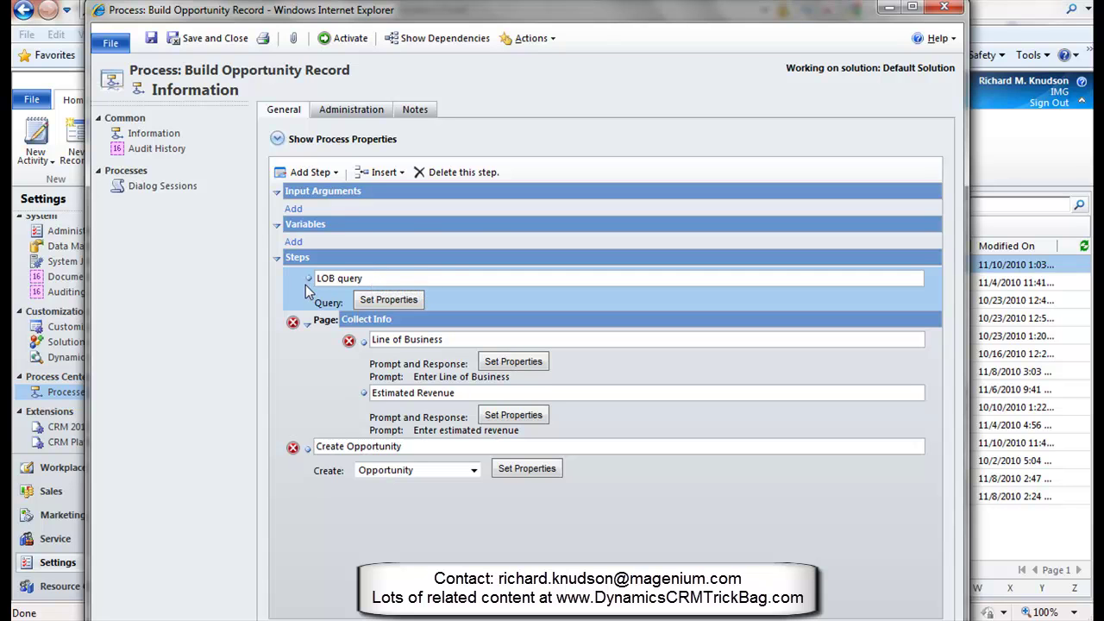
Step: Set the Line of Business prompt to take its values from Query CRM data using LOB query's Name column, and save it
left_click(462, 340)
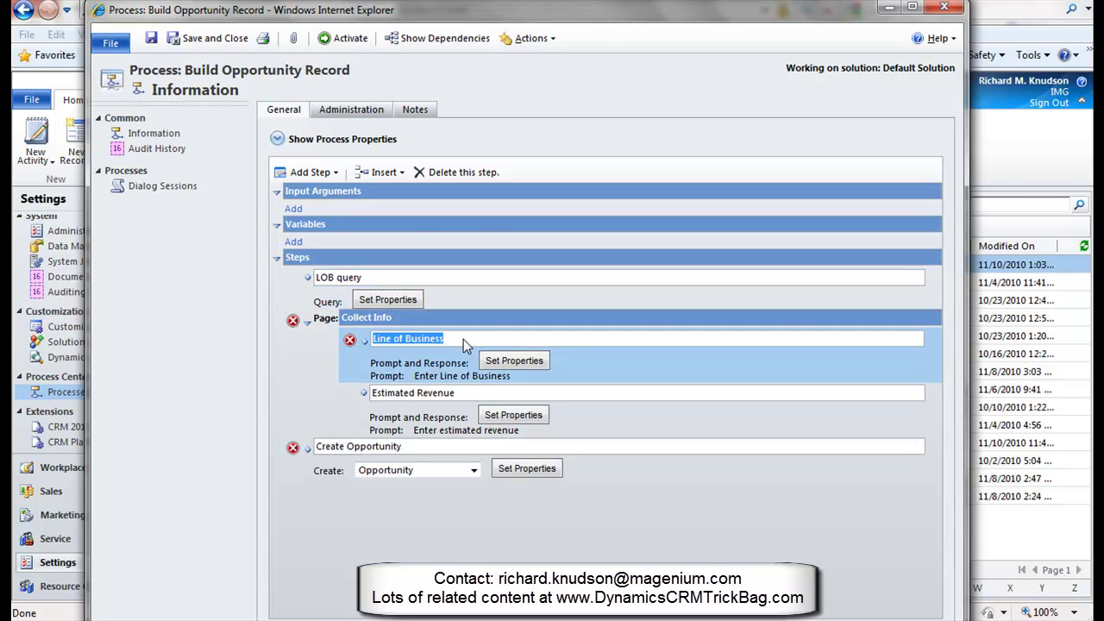
left_click(515, 366)
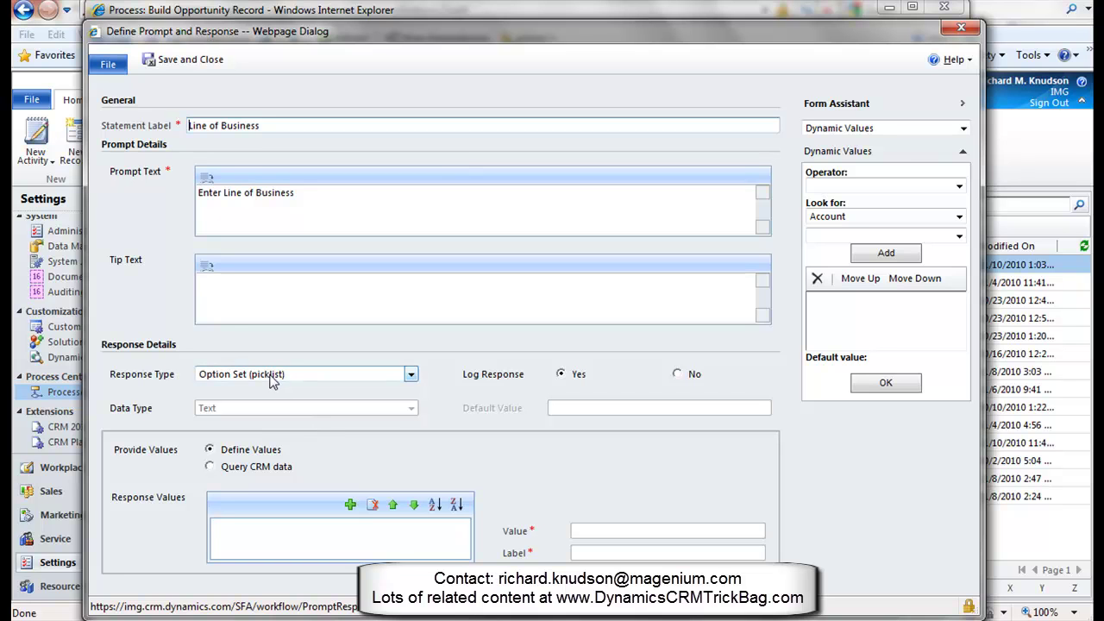
left_click(210, 466)
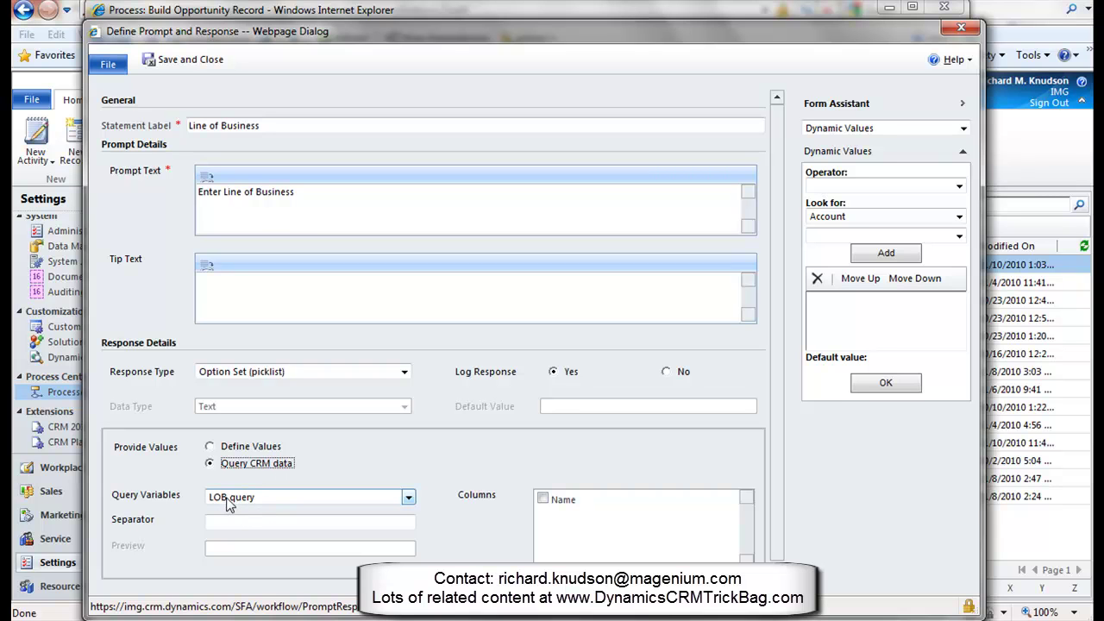
left_click(543, 499)
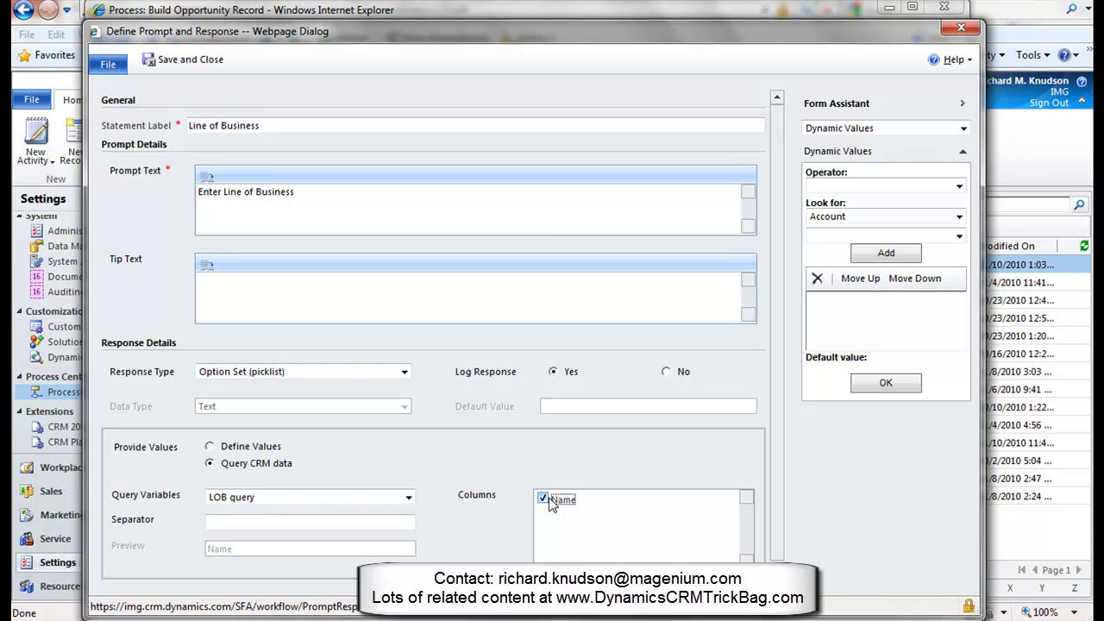
left_click(181, 60)
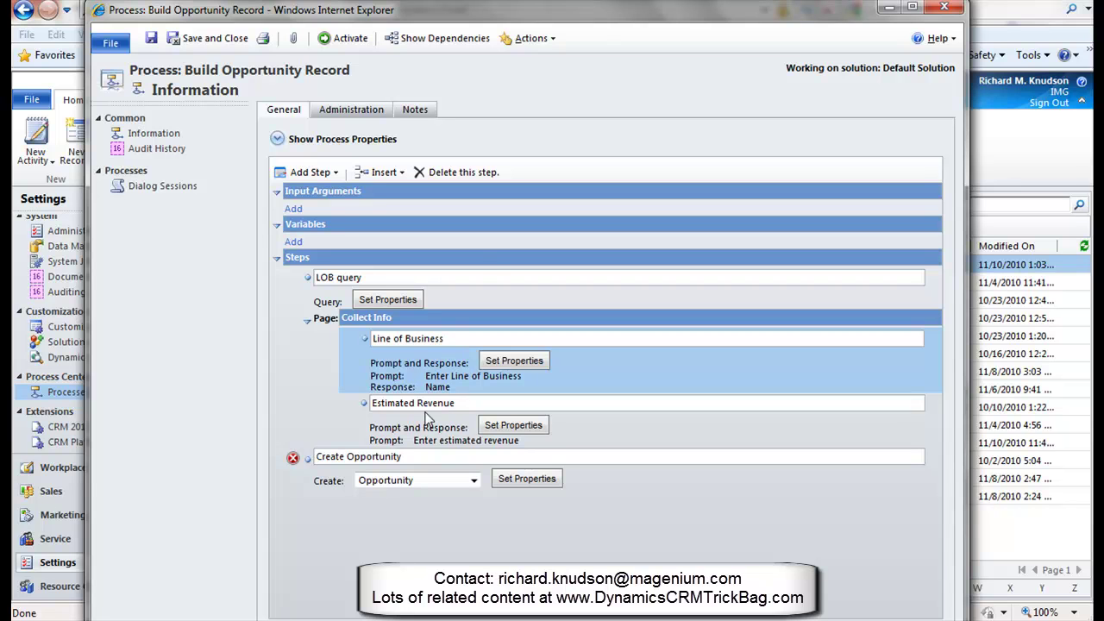
left_click(469, 277)
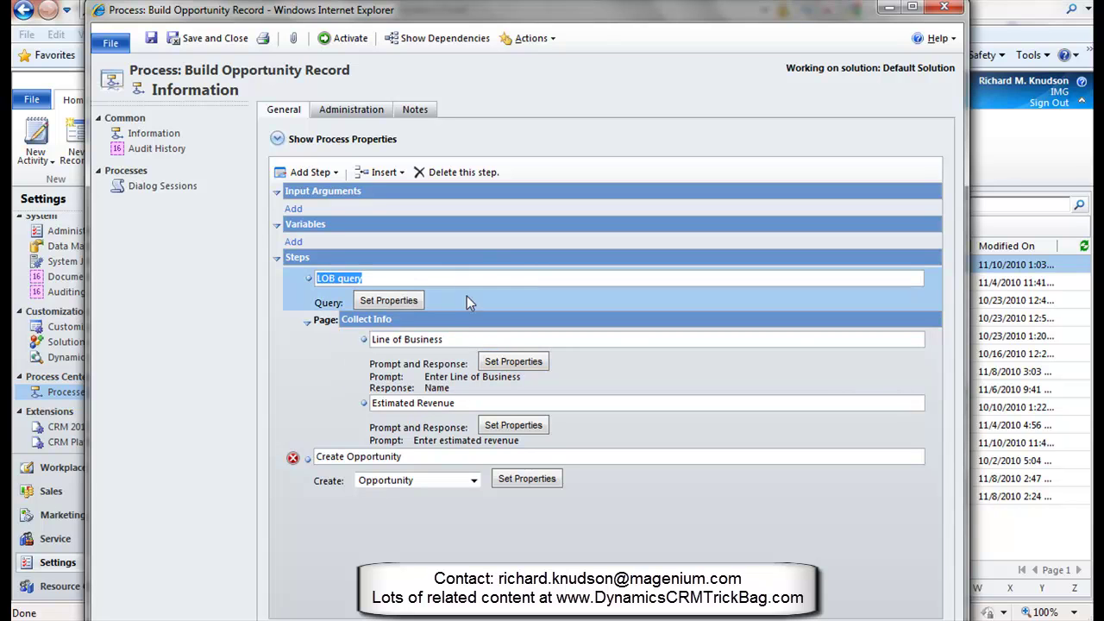
left_click(458, 339)
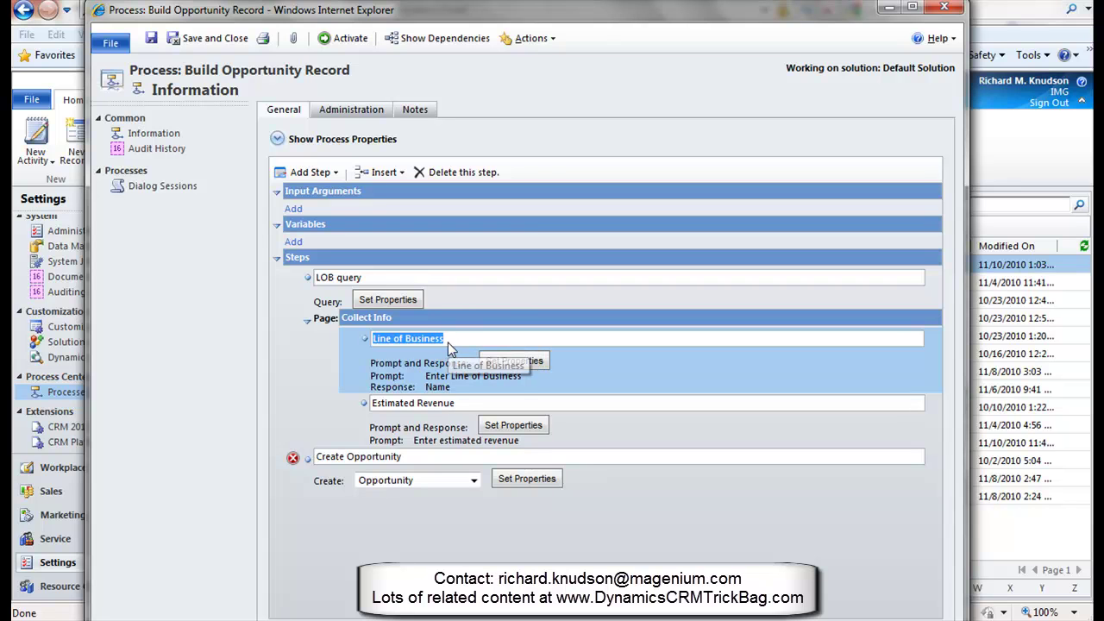
left_click(467, 405)
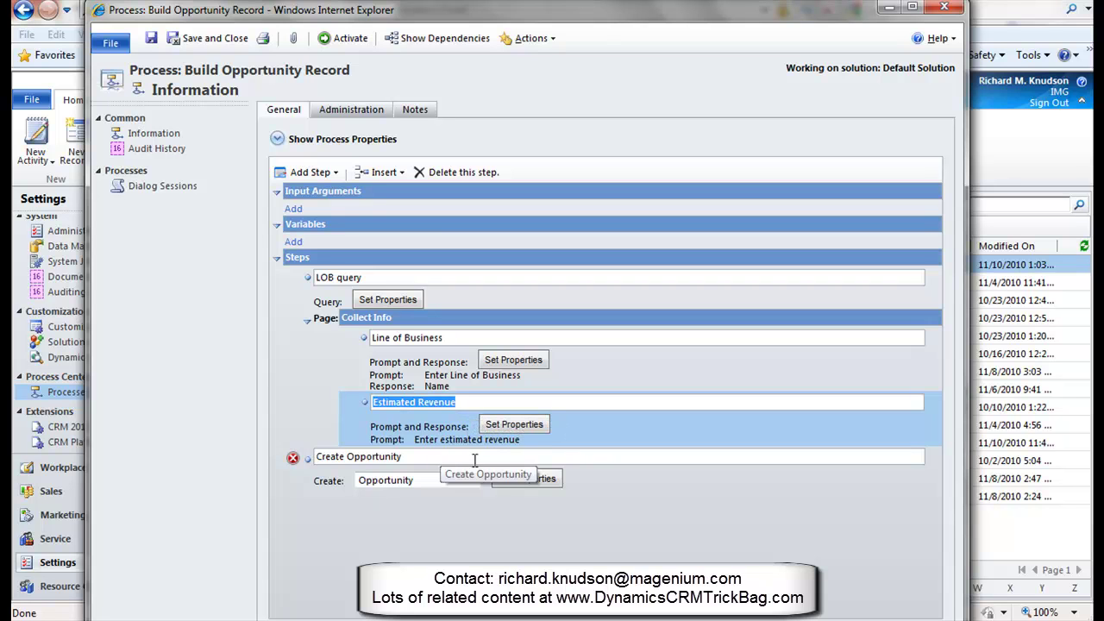
Step: Open the Create Opportunity step's properties and fill its Account field with the Account dynamic value from Account
left_click(543, 488)
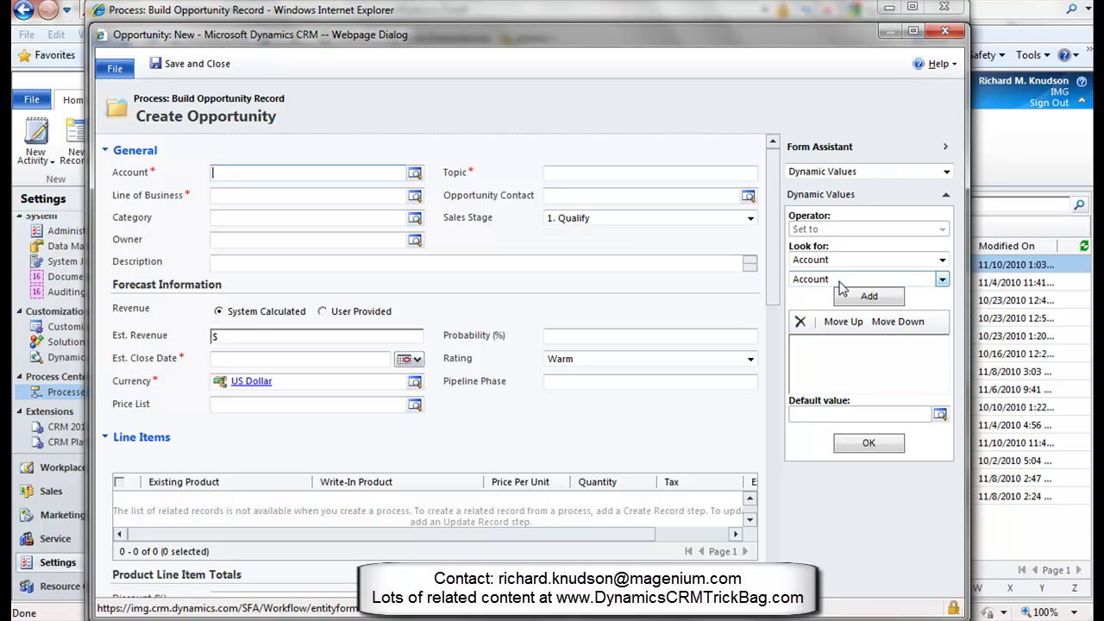
left_click(866, 296)
left_click(871, 444)
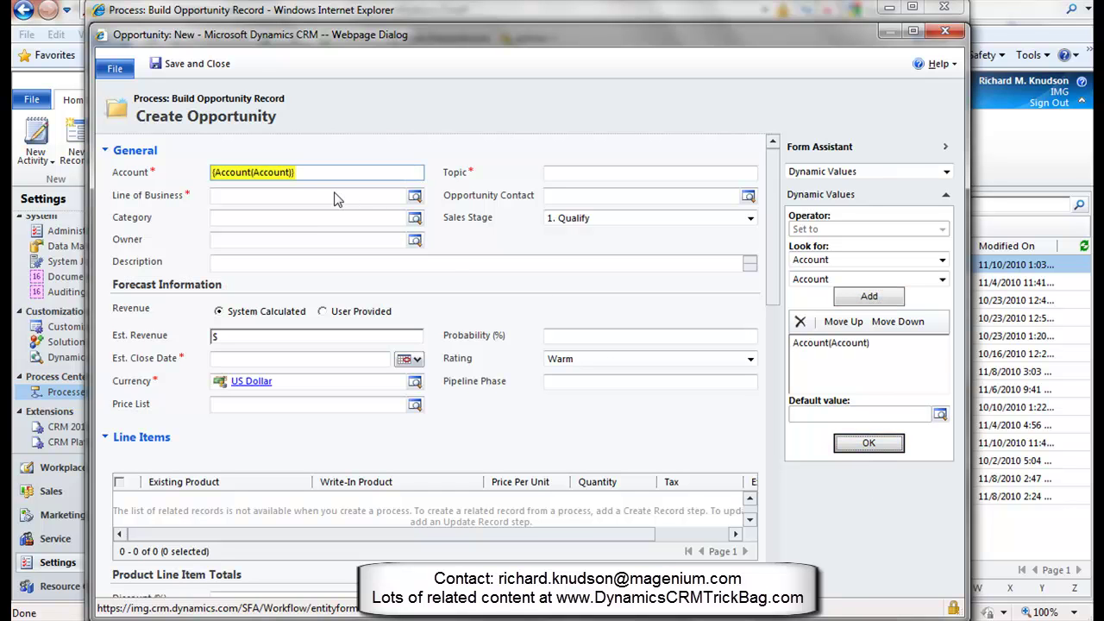
Step: Fill the opportunity's Line of Business field with the dynamic value from the Line of Business local value
left_click(305, 195)
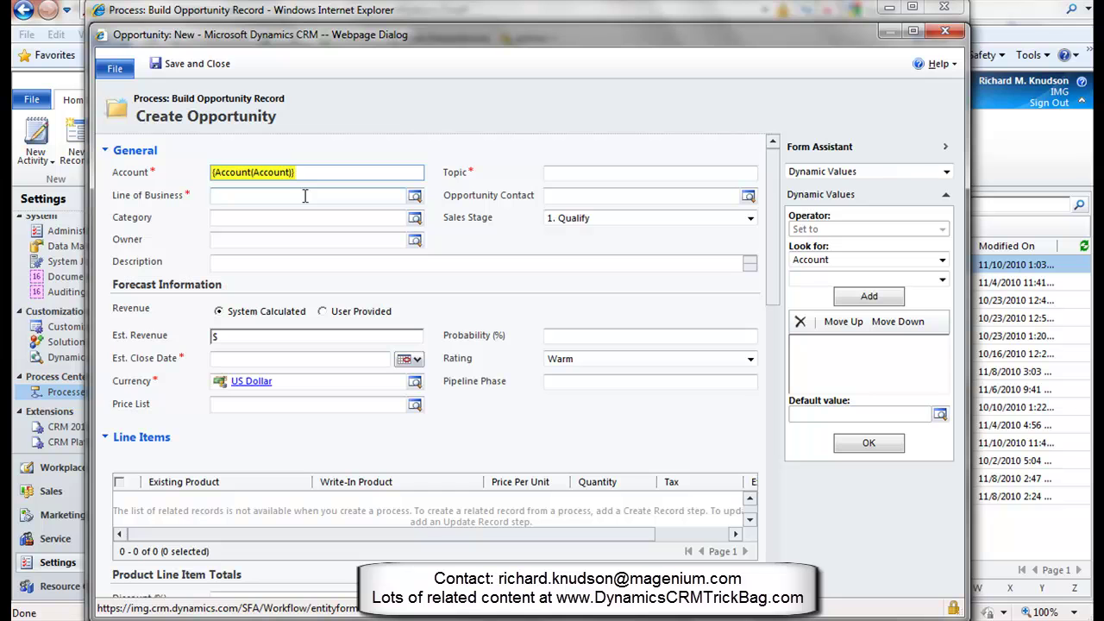
left_click(819, 260)
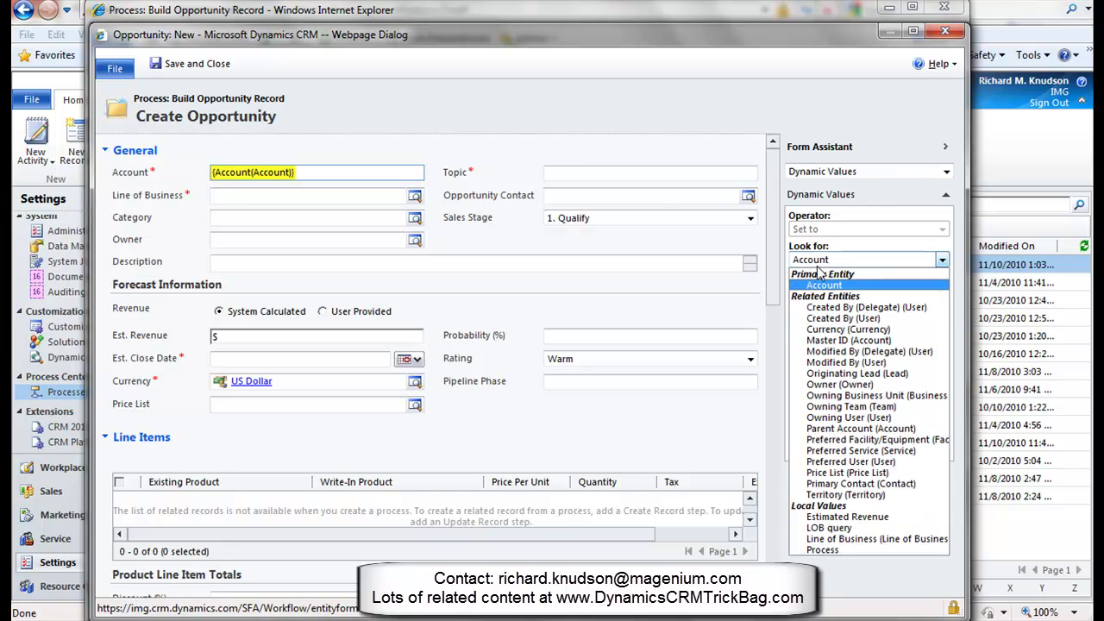
left_click(863, 540)
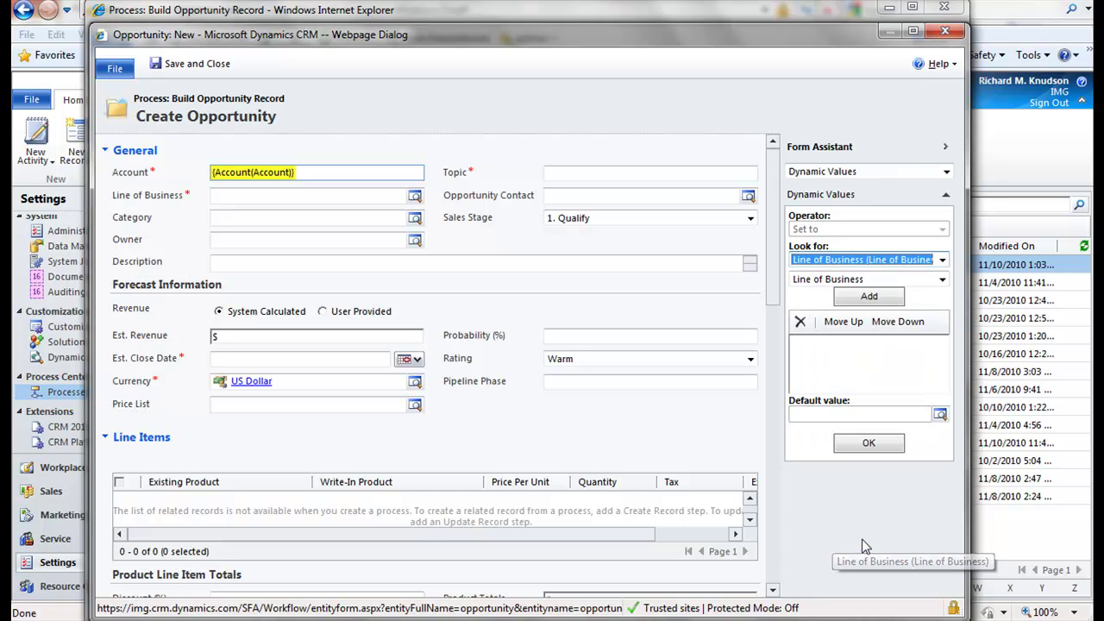
left_click(869, 297)
left_click(867, 443)
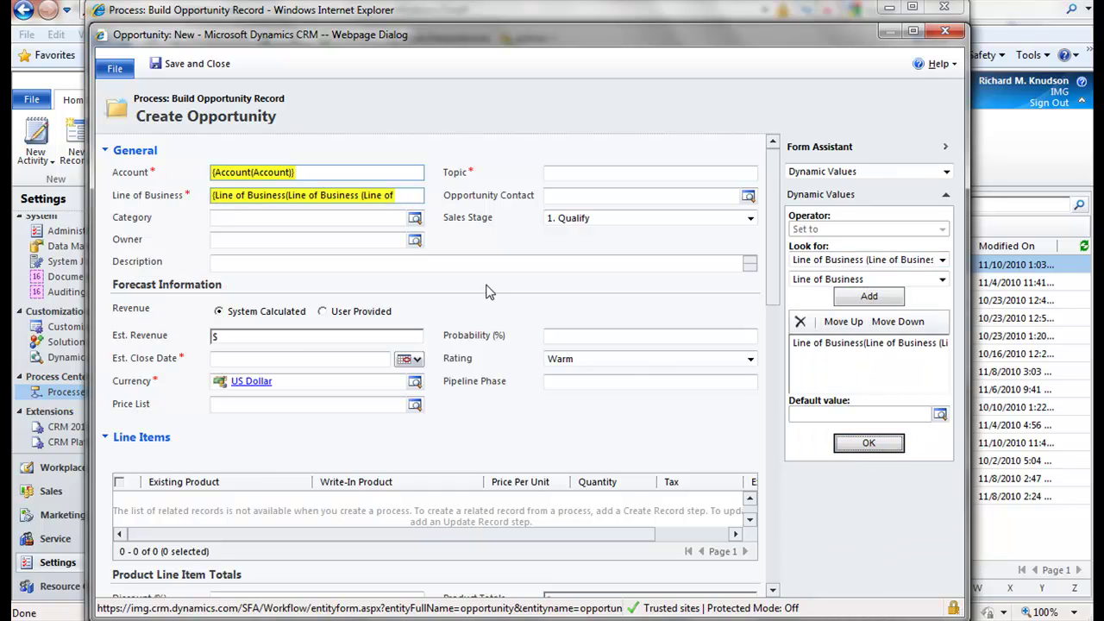
Step: Fill the opportunity's Owner field with the Owner dynamic value from Account
left_click(340, 241)
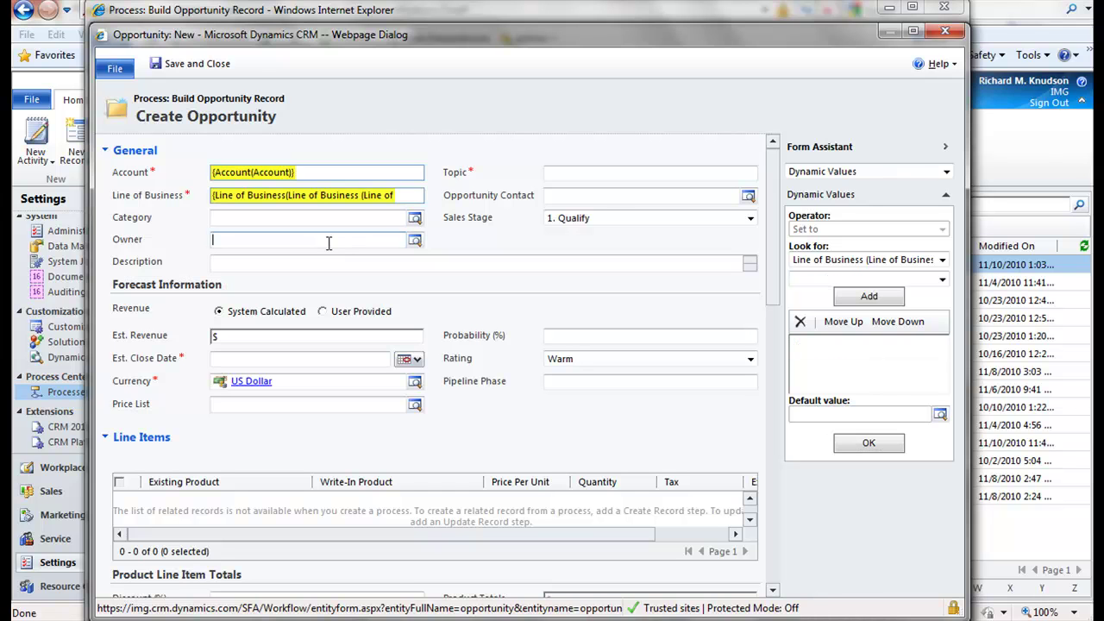
left_click(823, 263)
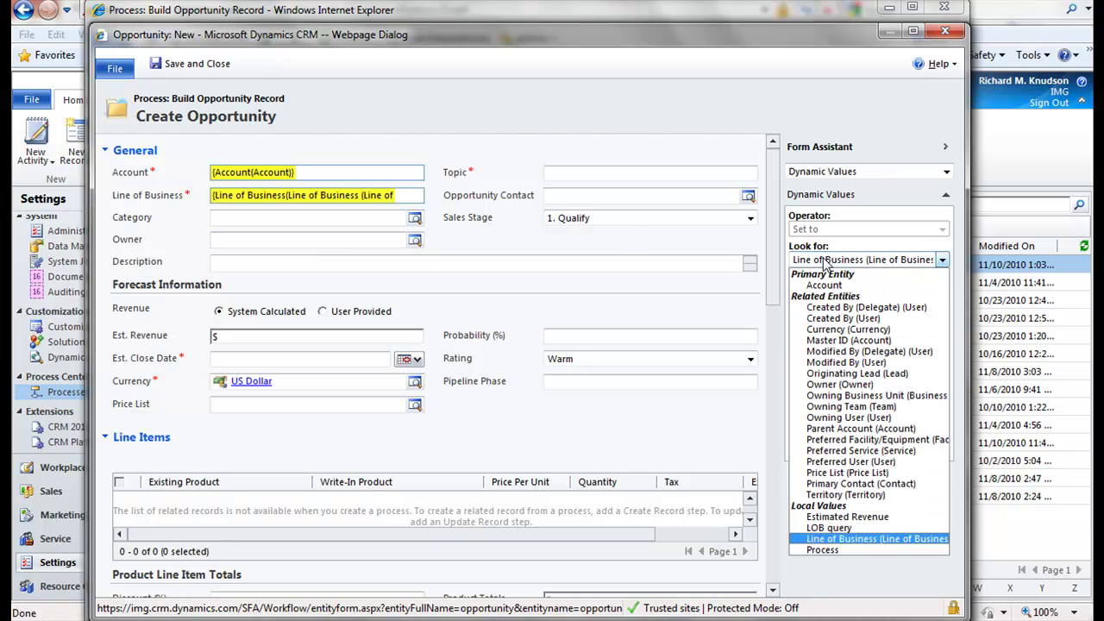
left_click(824, 279)
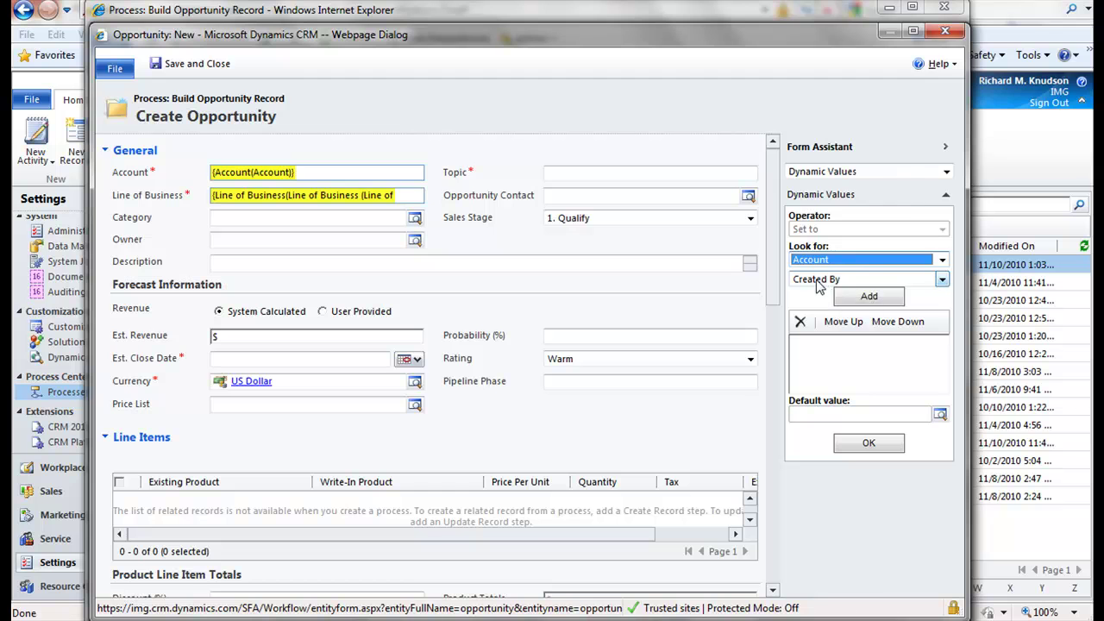
left_click(819, 280)
left_click(811, 340)
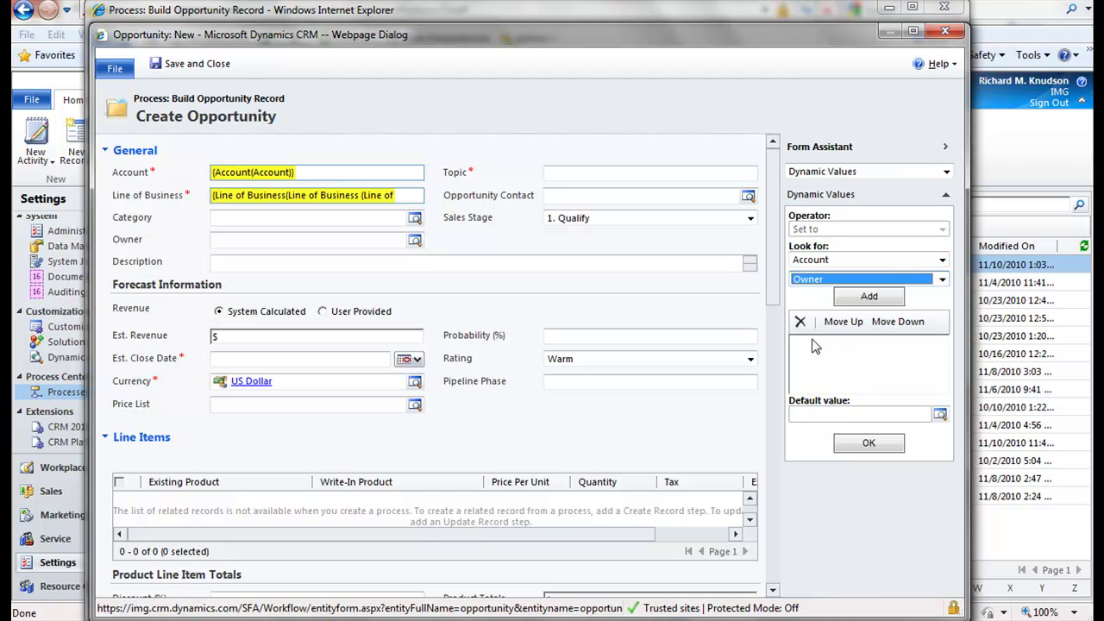
left_click(869, 296)
left_click(869, 443)
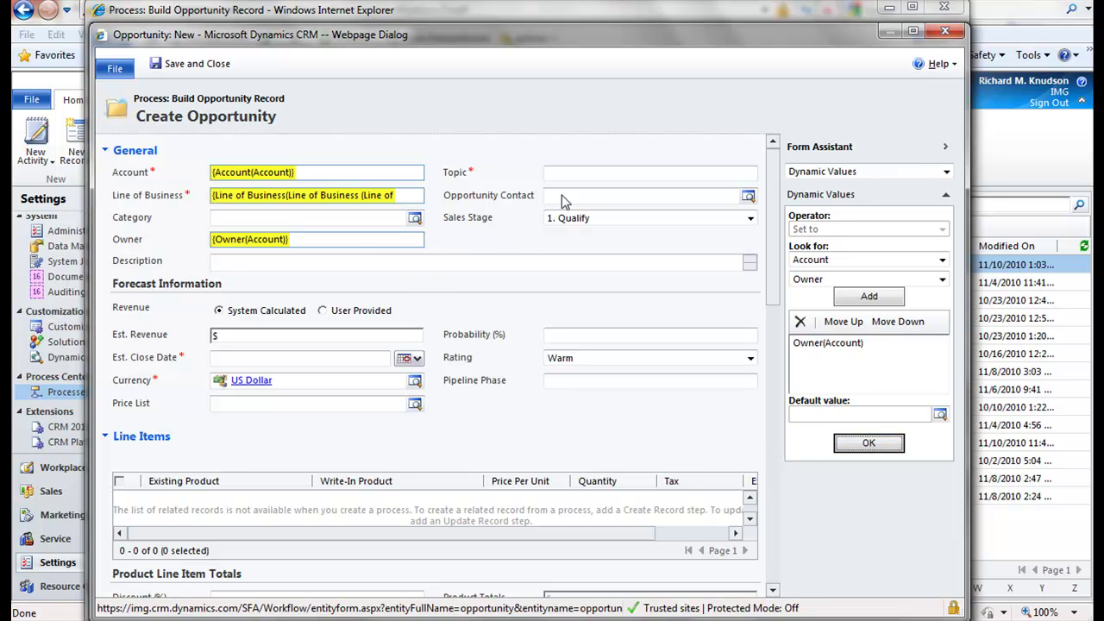
Step: Maximize the form and fill the Topic with the Line of Business dynamic value followed by "opportunity for"
left_click(586, 175)
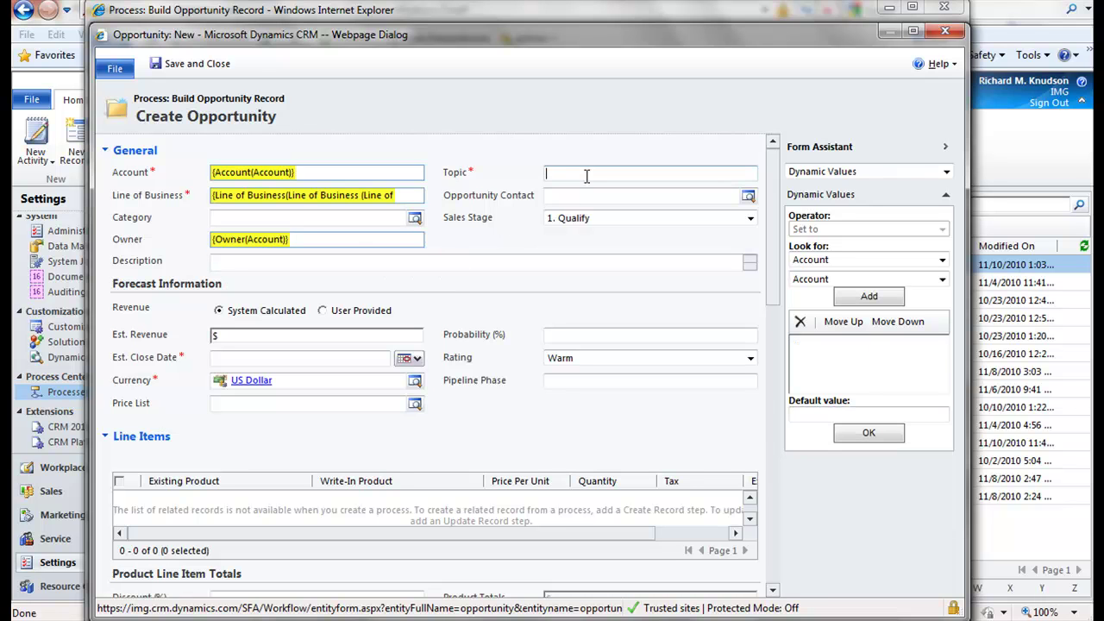
left_click(913, 31)
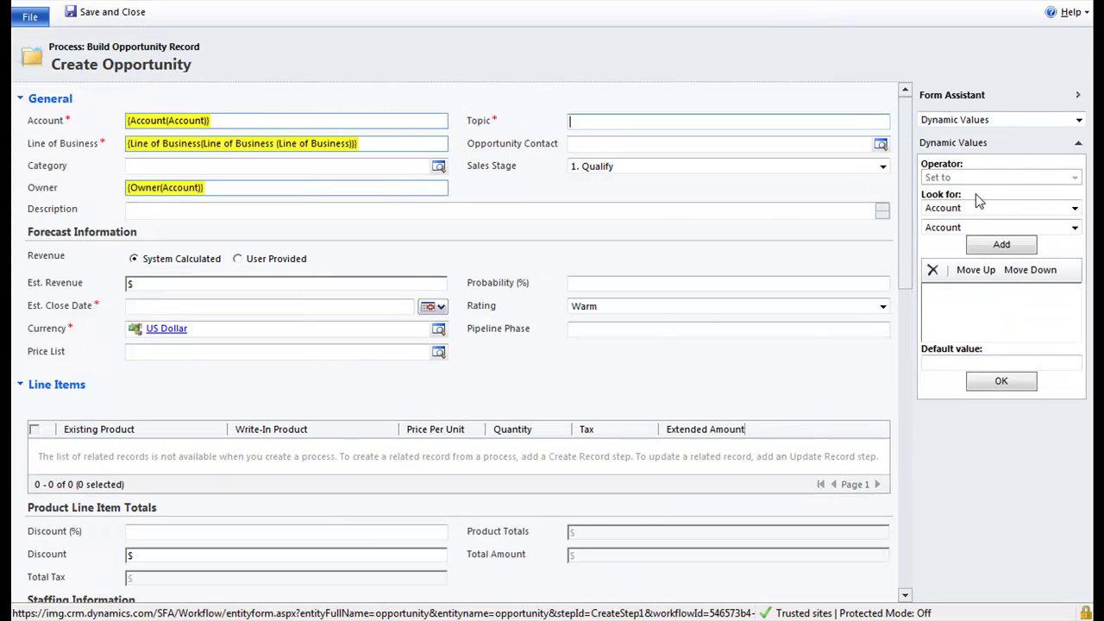
left_click(953, 210)
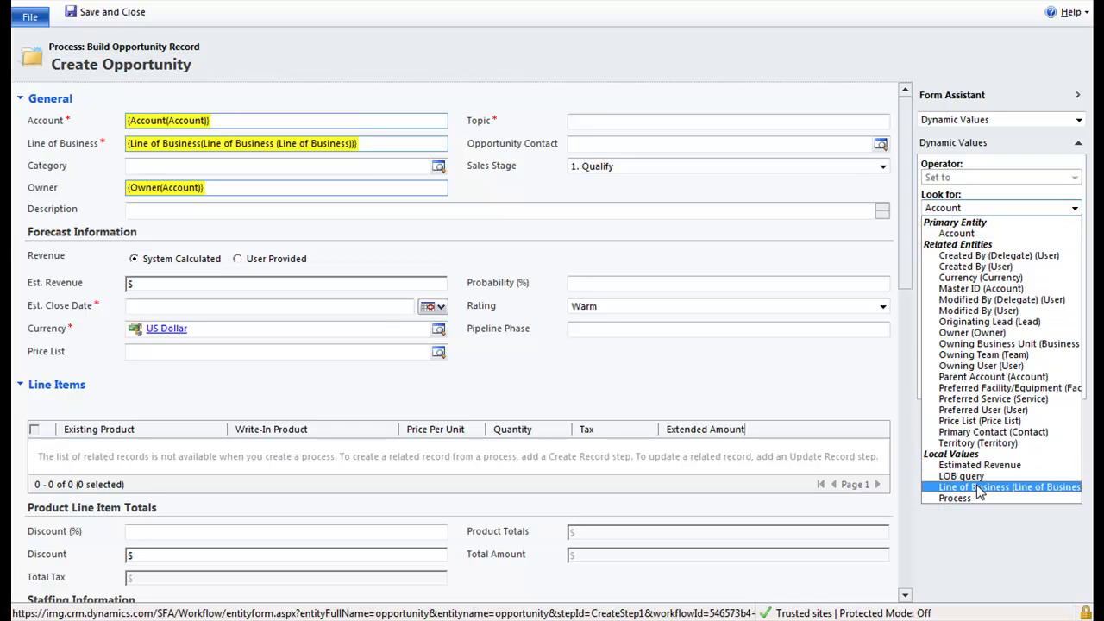
left_click(1009, 486)
left_click(989, 246)
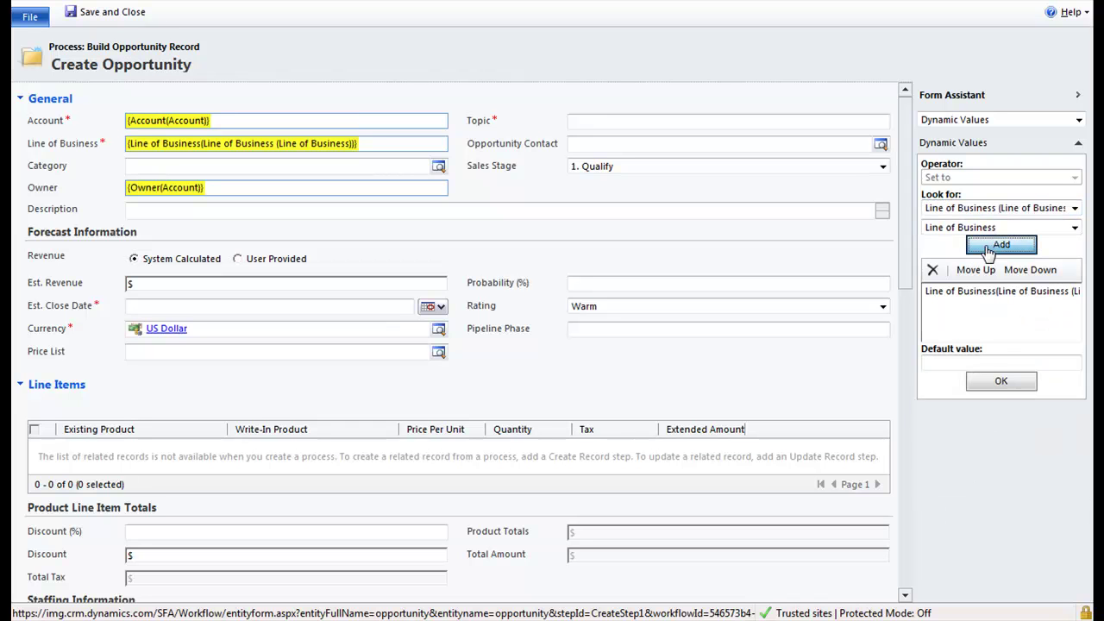
left_click(1001, 382)
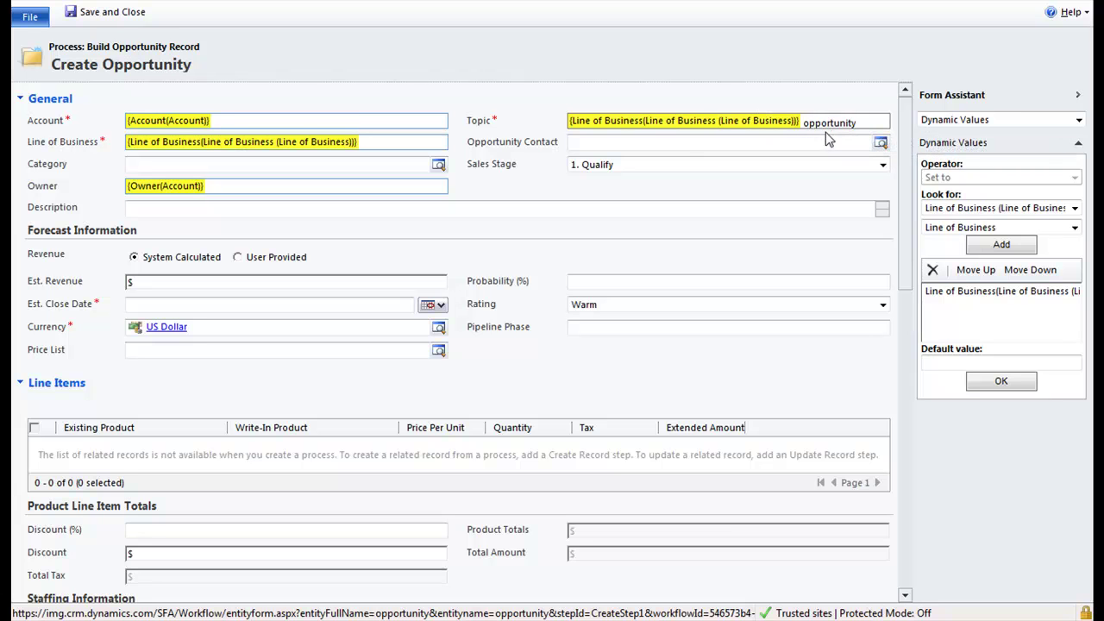
type("opportunity")
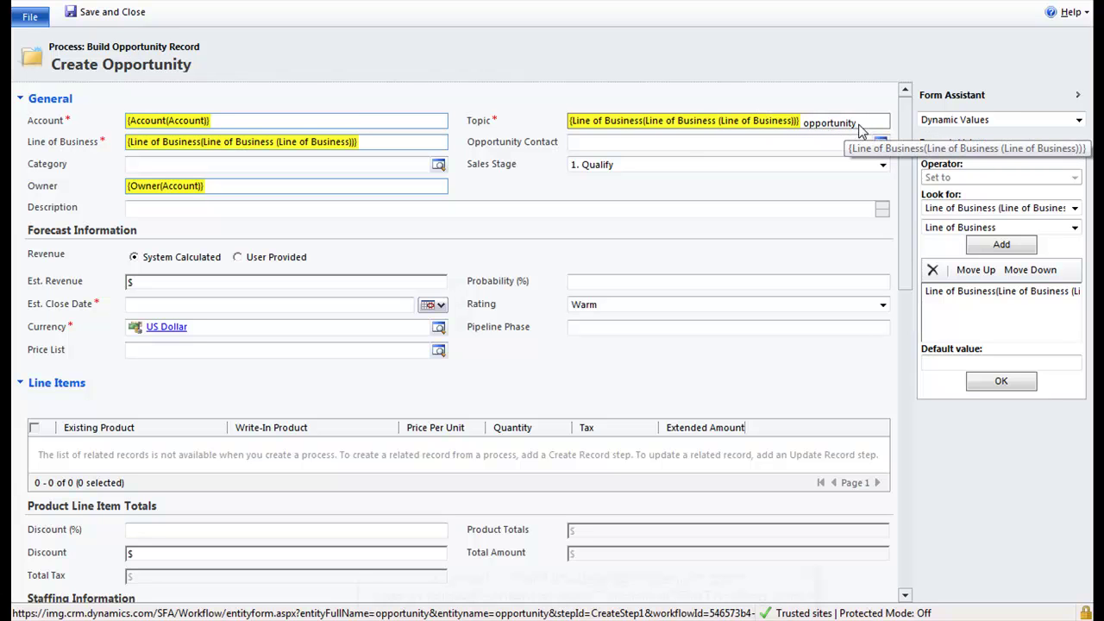
type(" for")
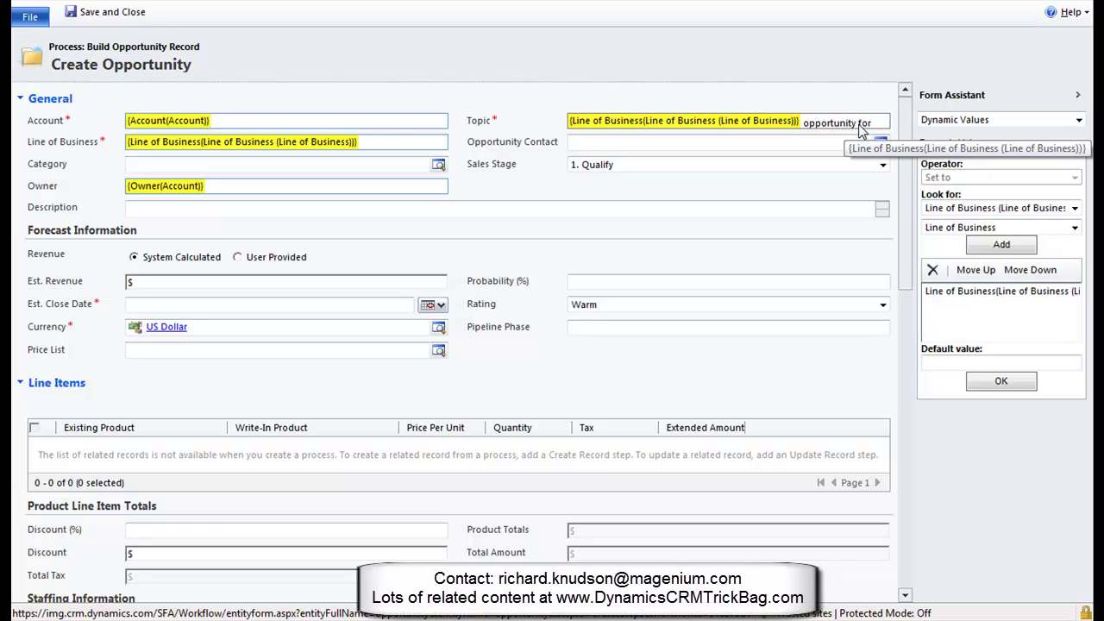
Step: Add the Account Name dynamic value from Account to the Topic and check the field's text
left_click(945, 210)
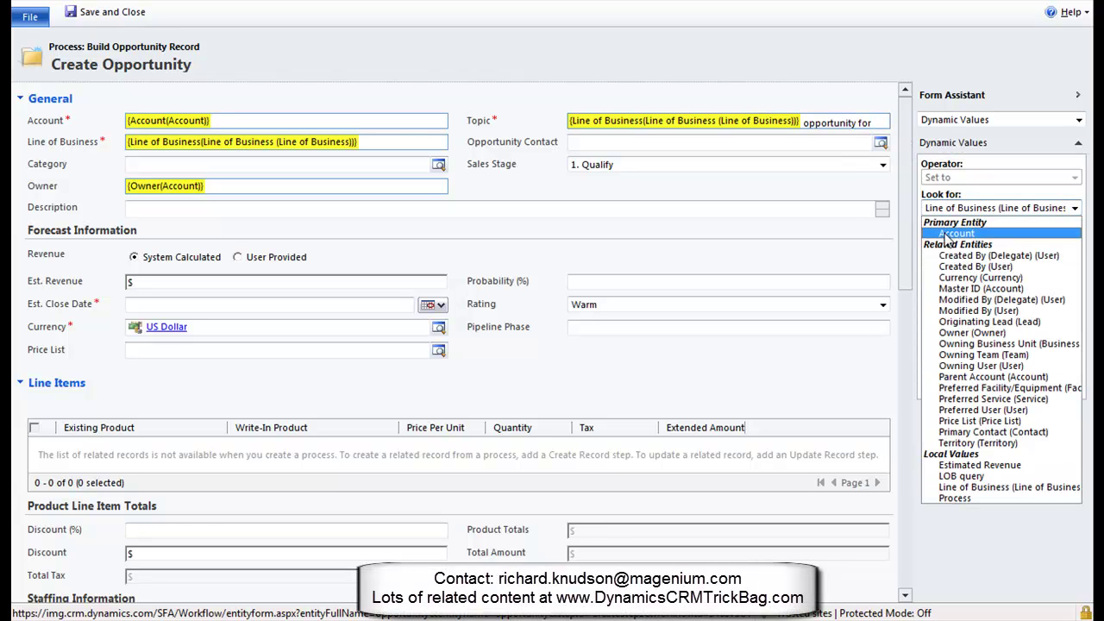
left_click(946, 235)
left_click(992, 247)
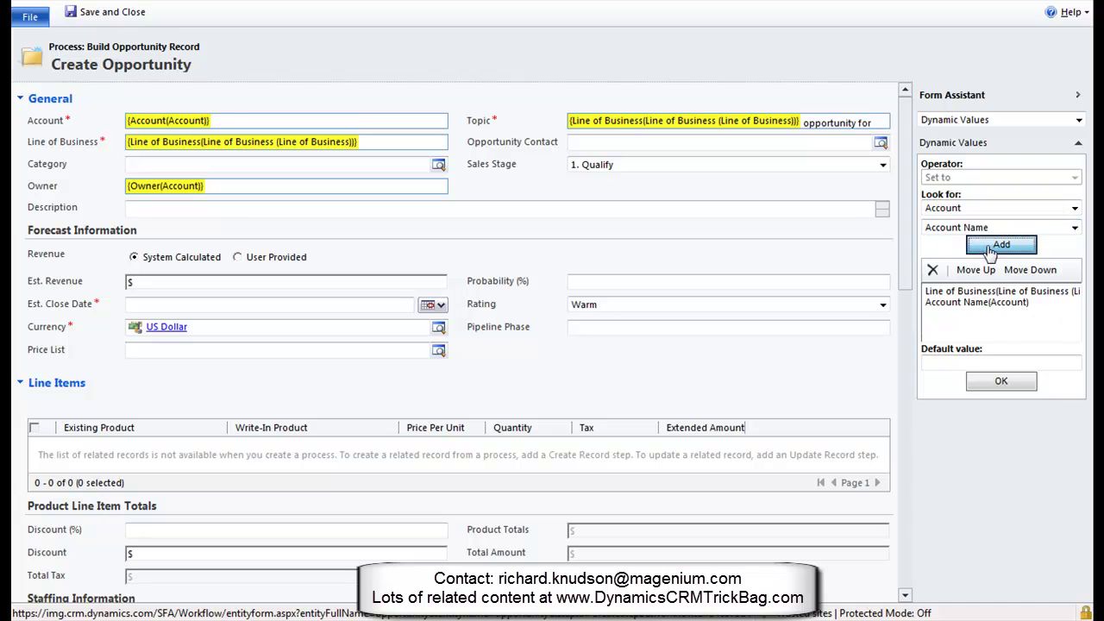
left_click(1001, 382)
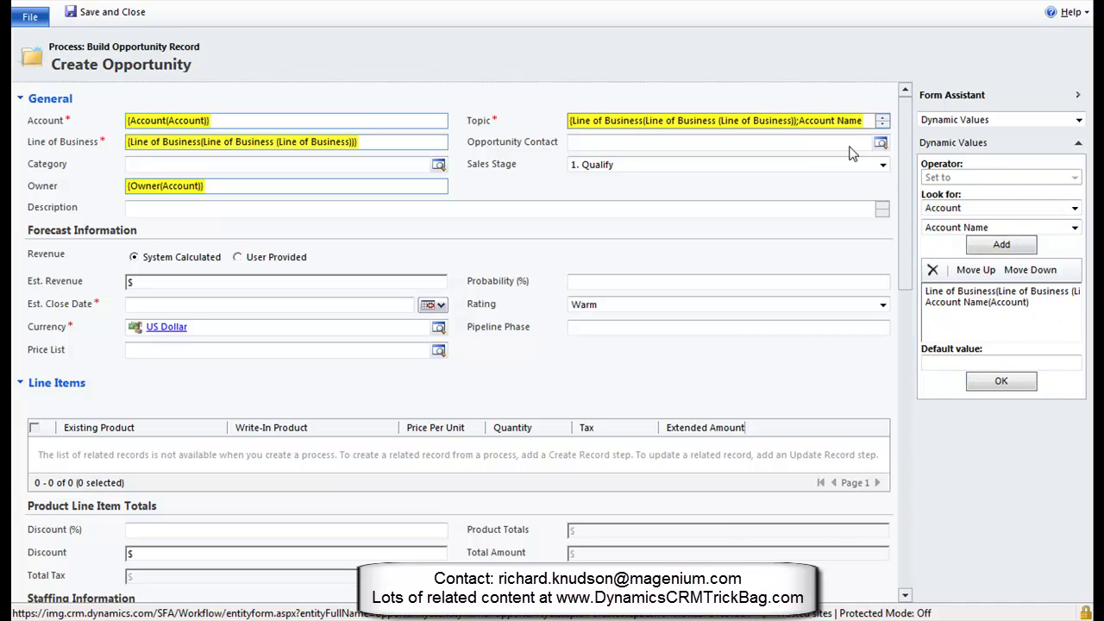
type("opportunity for")
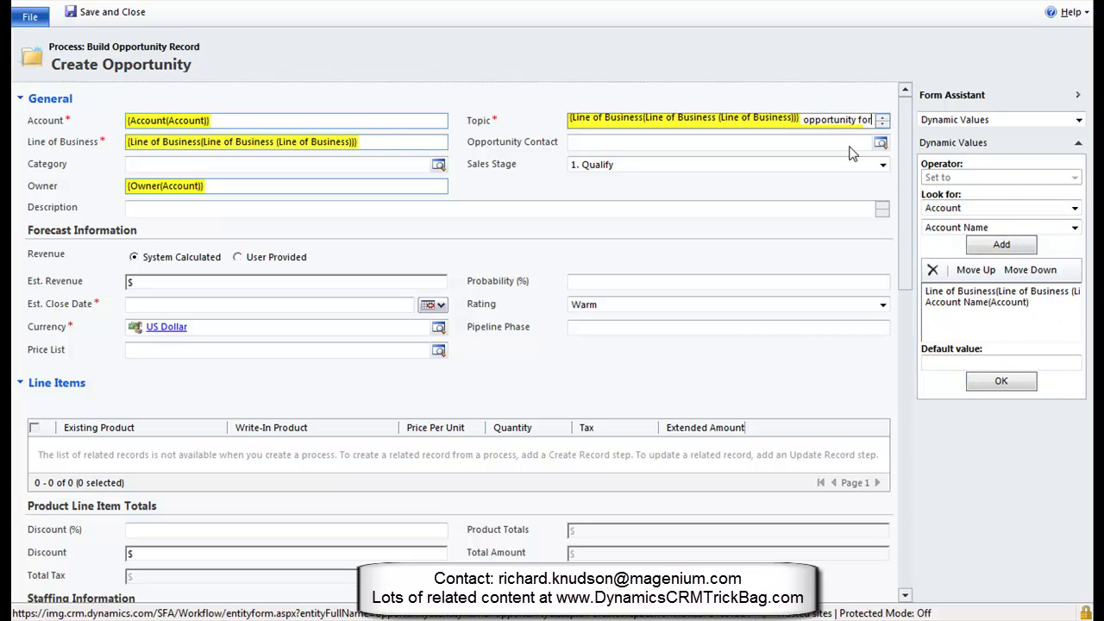
key("ctrl+z")
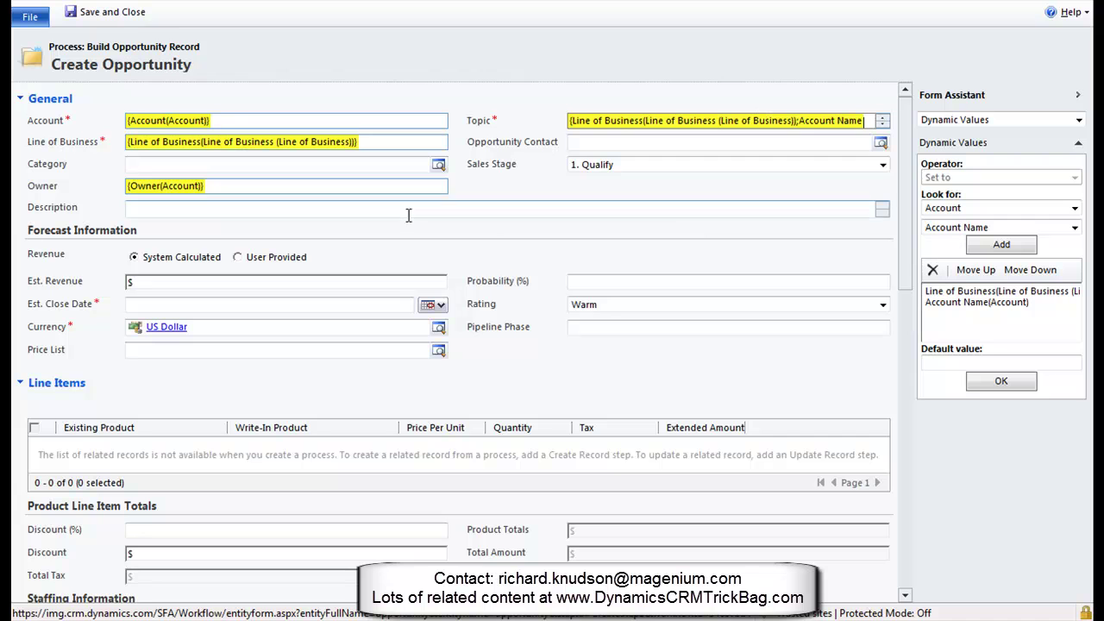
Step: Set the opportunity's Revenue to User Provided and fill Est. Revenue with the Response Text dynamic value from Estimated Revenue
left_click(239, 257)
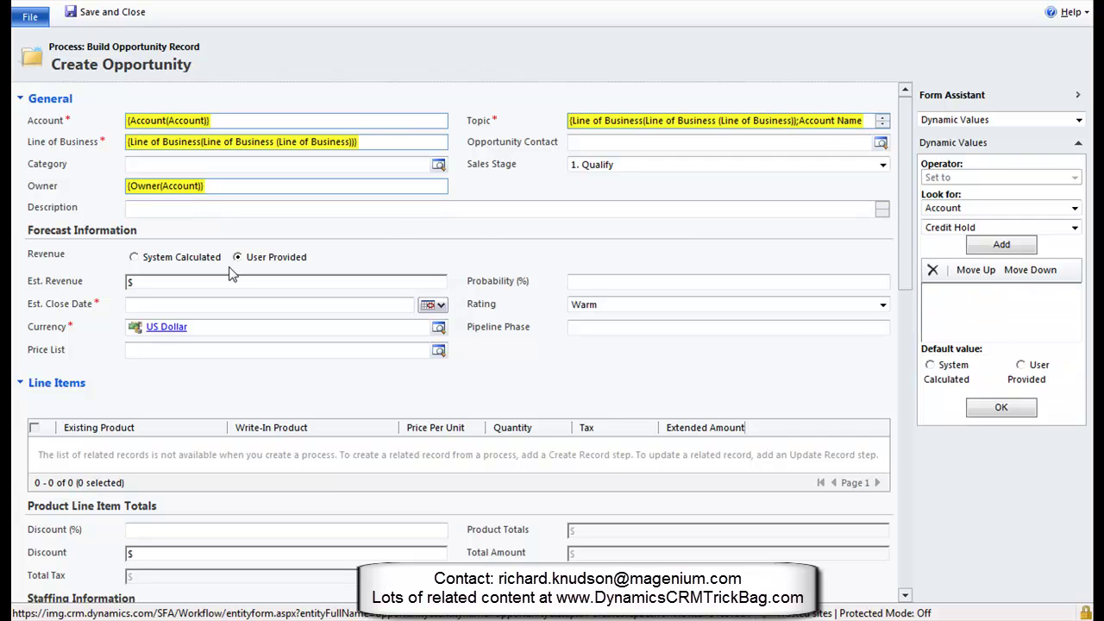
left_click(189, 282)
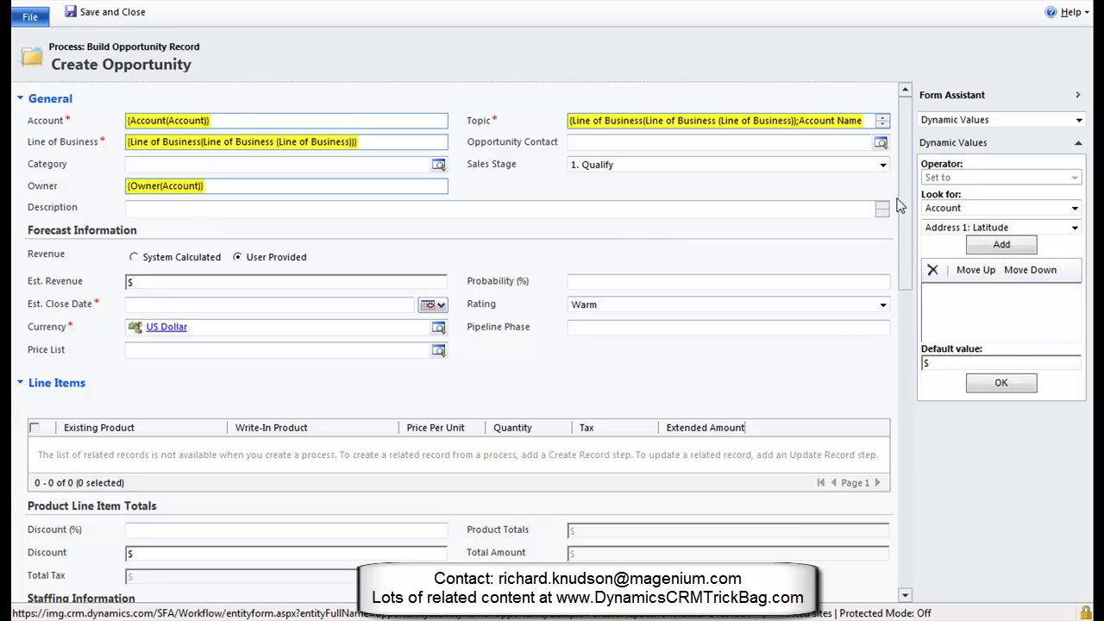
left_click(941, 204)
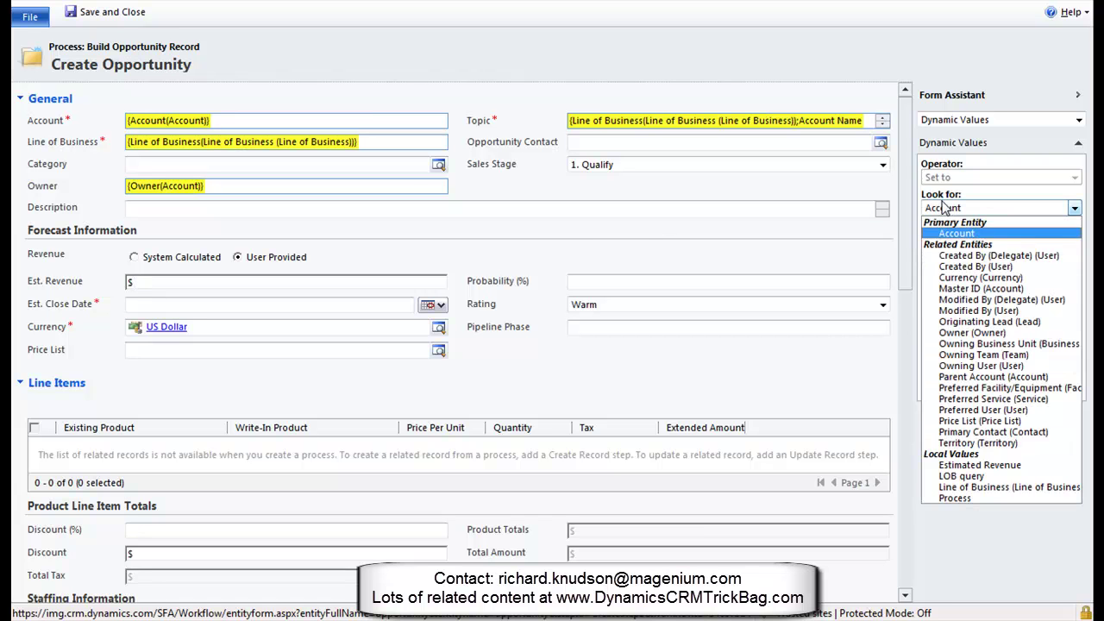
left_click(971, 466)
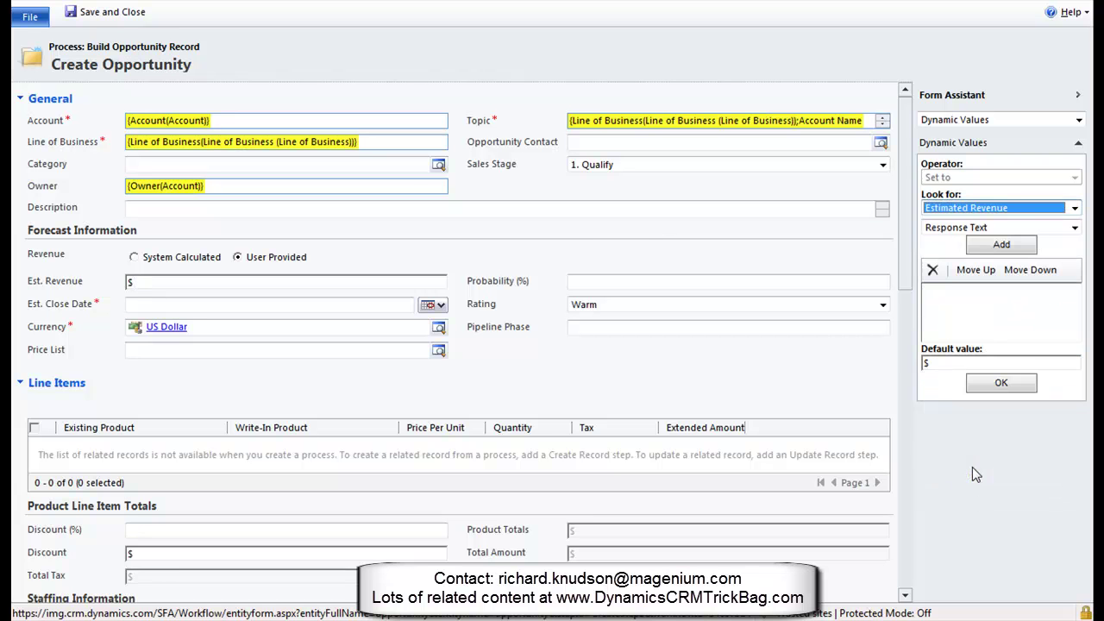
left_click(943, 231)
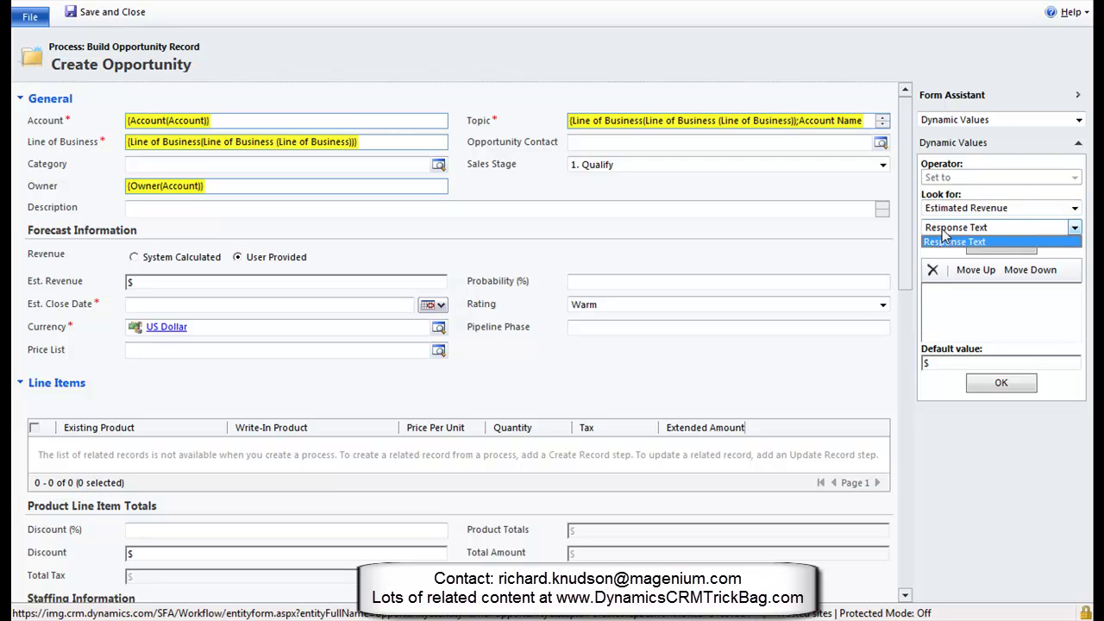
left_click(946, 244)
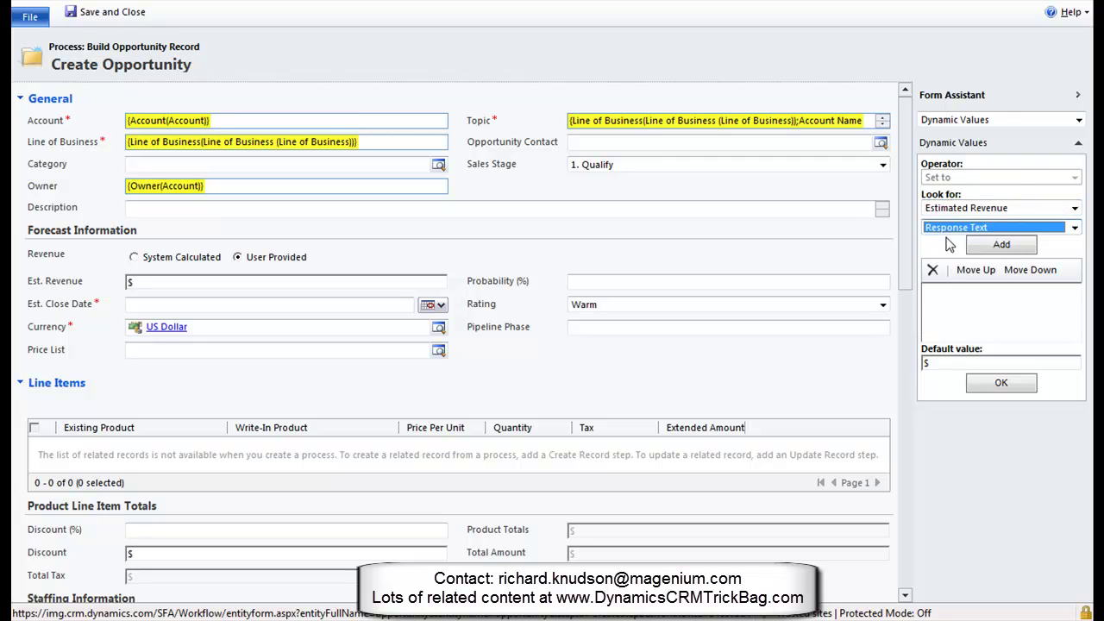
left_click(1002, 247)
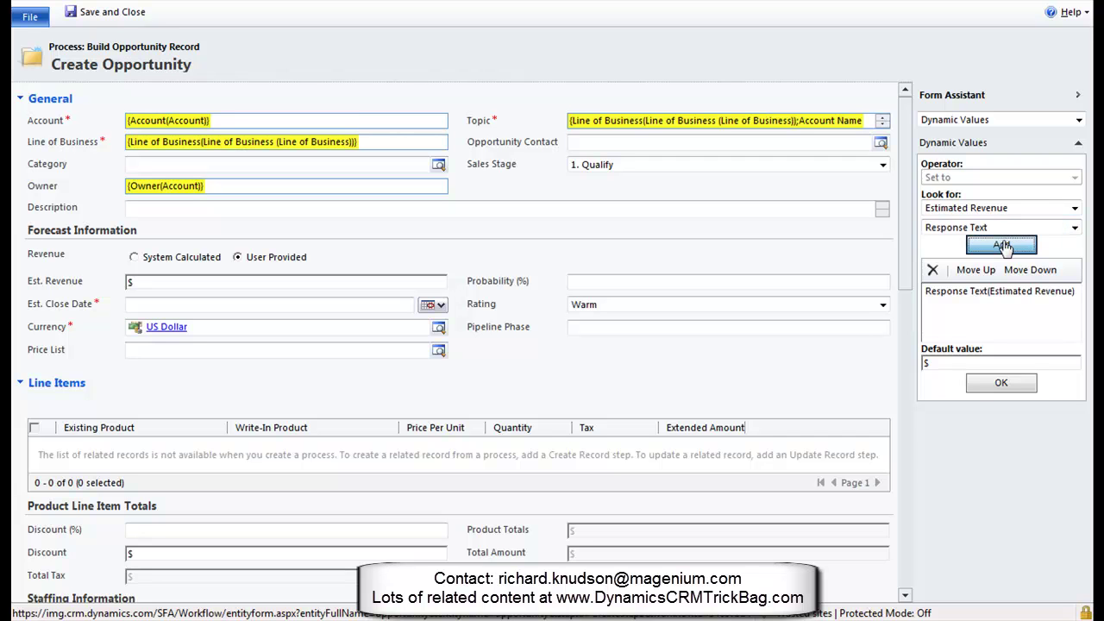
left_click(1005, 385)
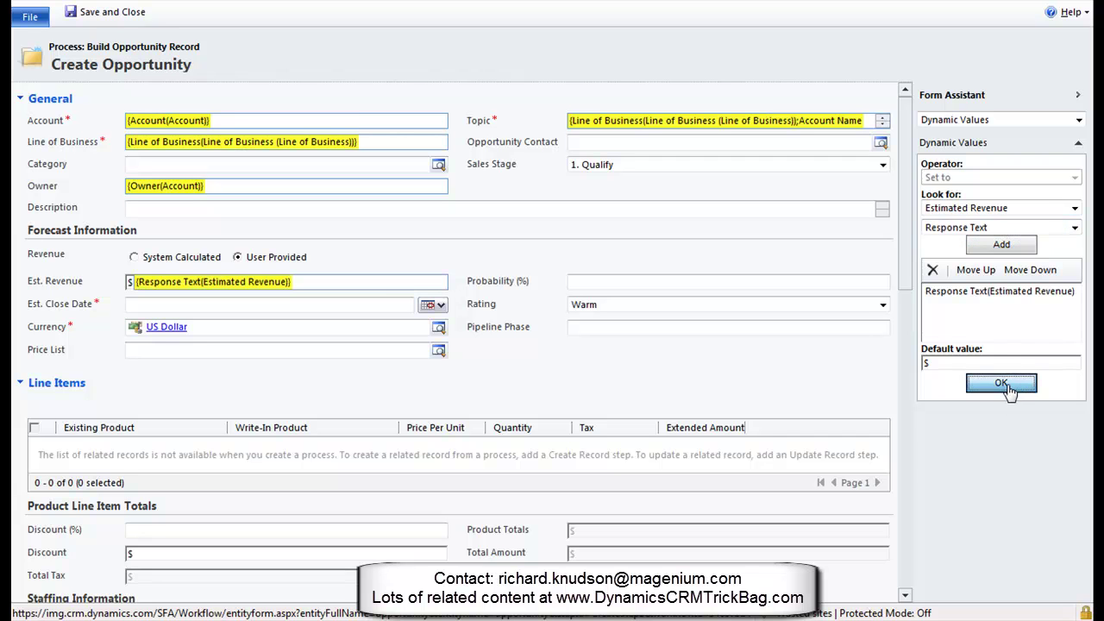
Step: Fill Est. Close Date with 7 days after the Process Execution Time, and save and close the opportunity form
left_click(284, 307)
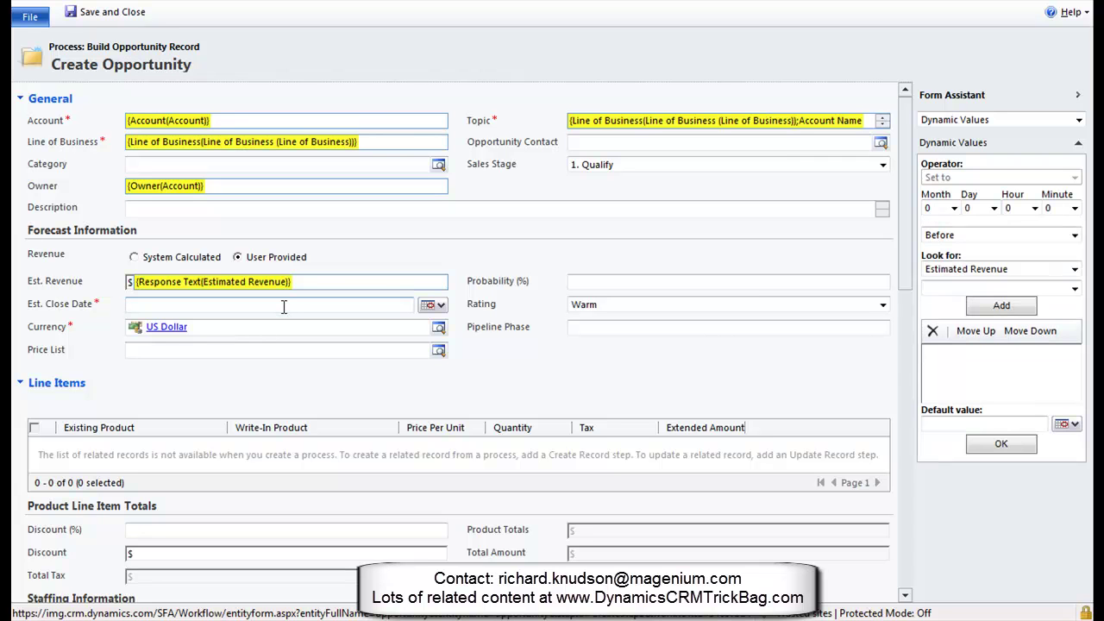
left_click(994, 209)
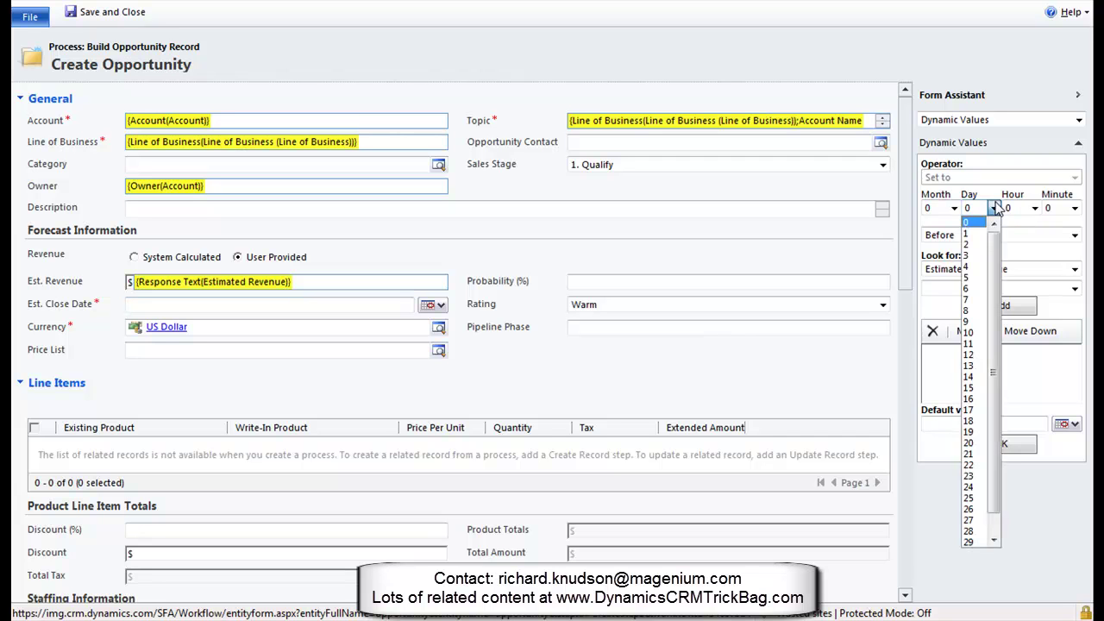
left_click(968, 300)
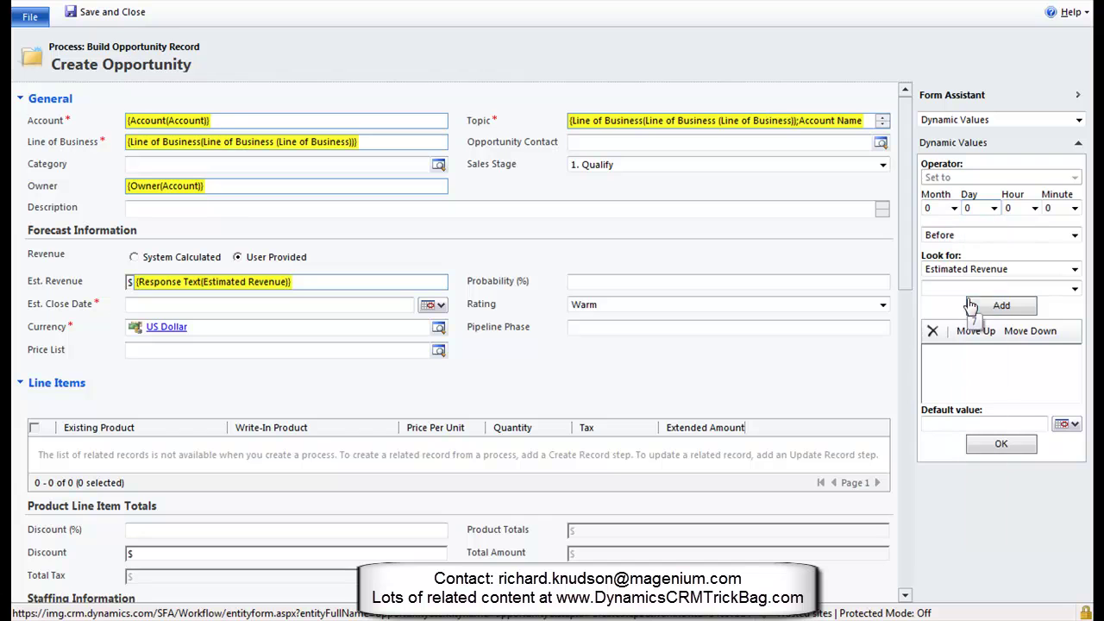
left_click(945, 238)
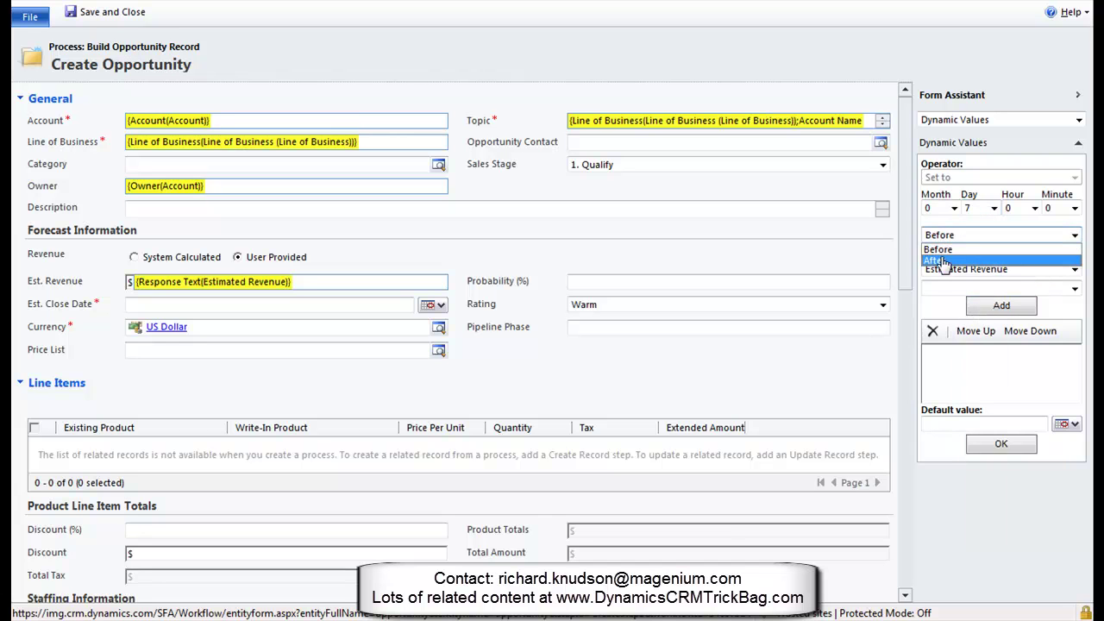
left_click(935, 260)
left_click(946, 270)
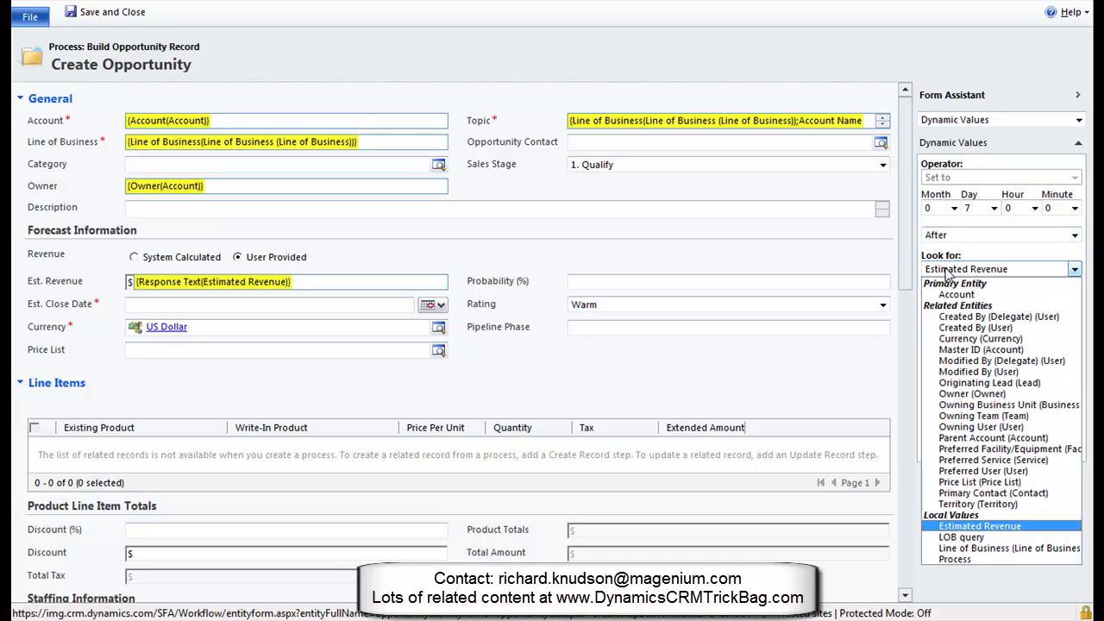
left_click(969, 559)
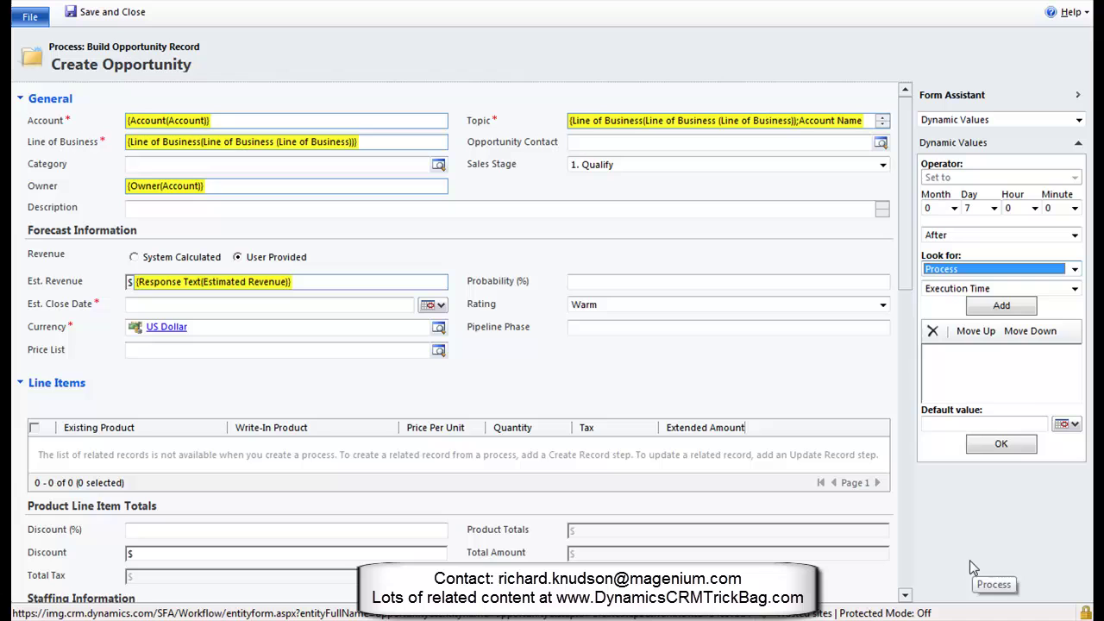
left_click(949, 293)
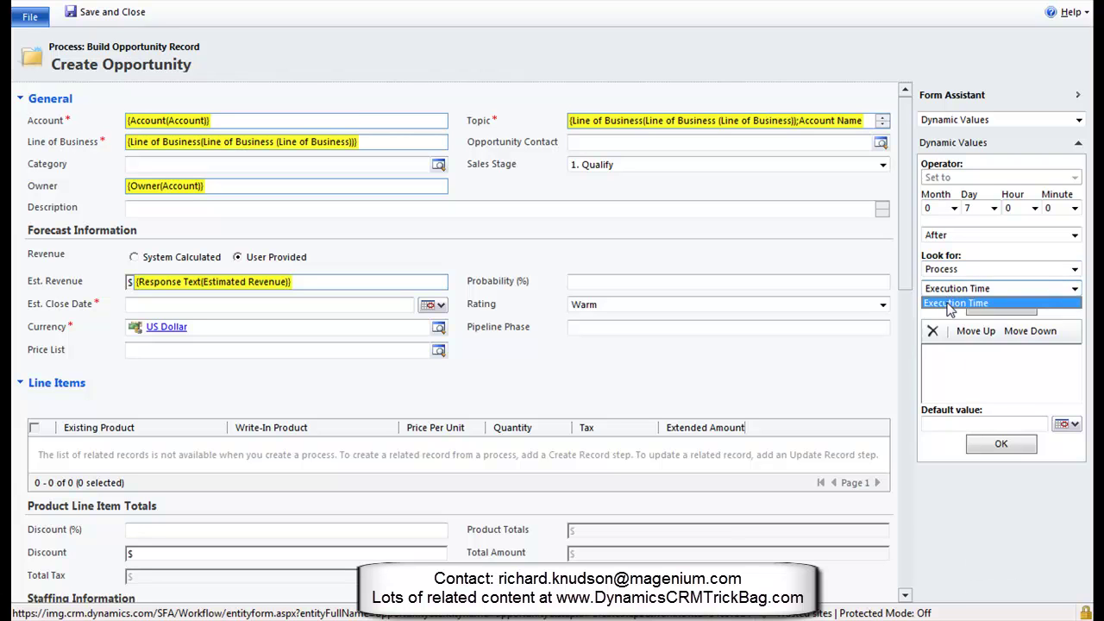
left_click(951, 303)
left_click(993, 308)
left_click(1011, 445)
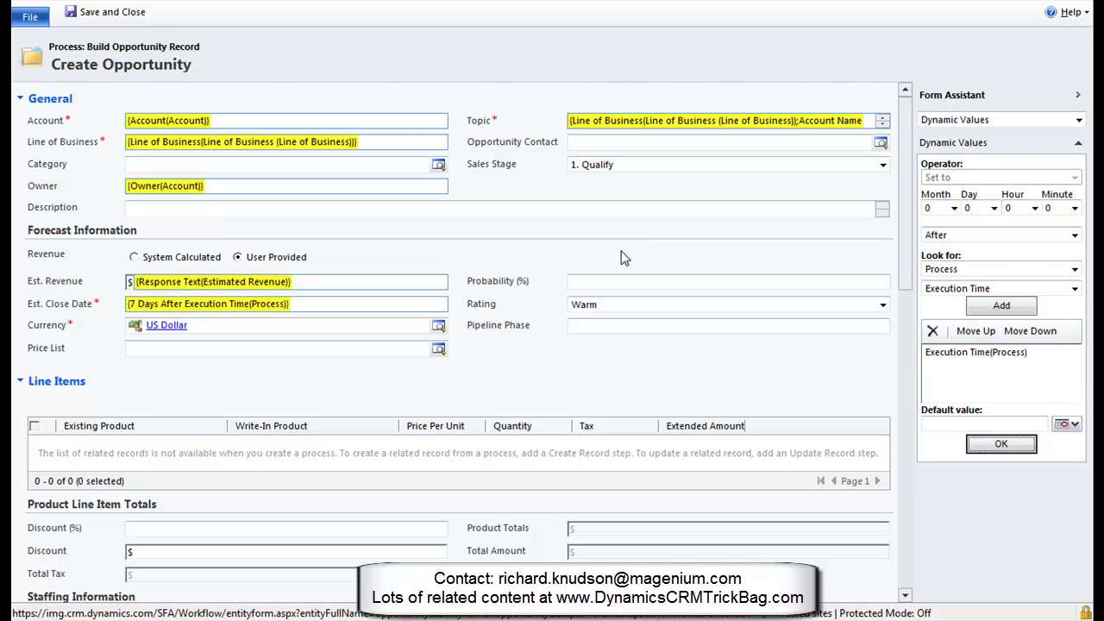
left_click(104, 16)
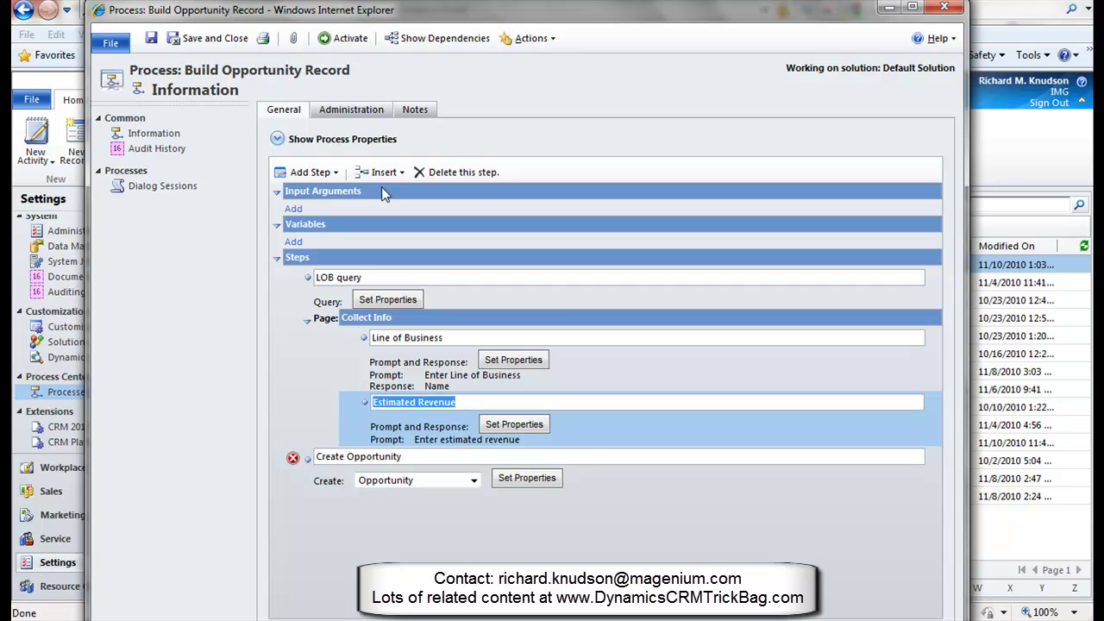
Step: Look over the dialog's steps, save and close the process, and activate Build Opportunity Record from the process list
left_click(498, 450)
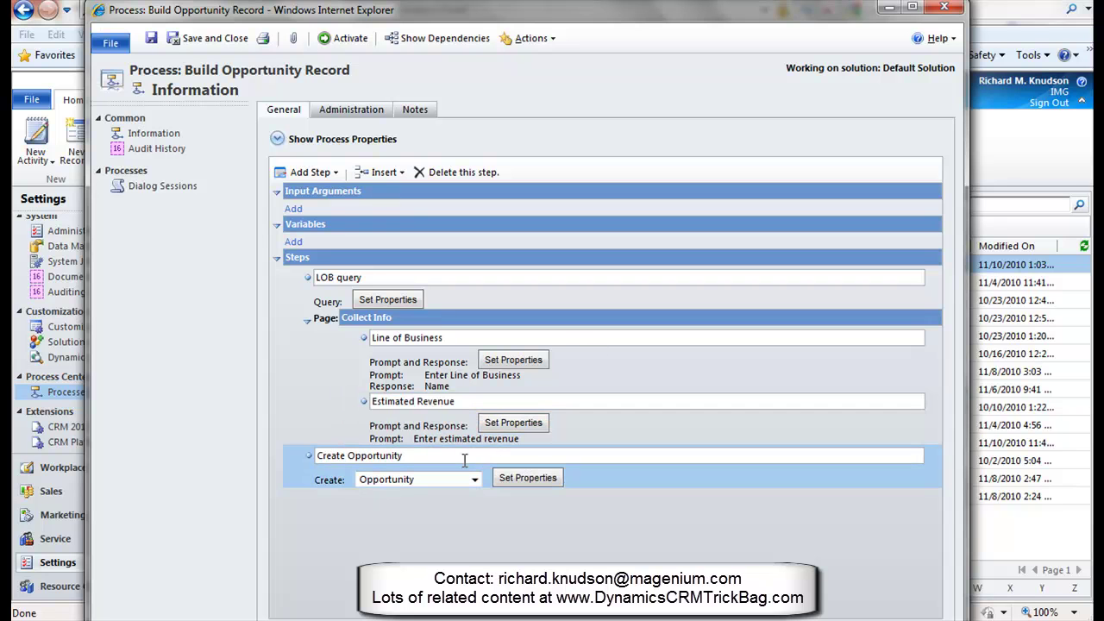
left_click(376, 277)
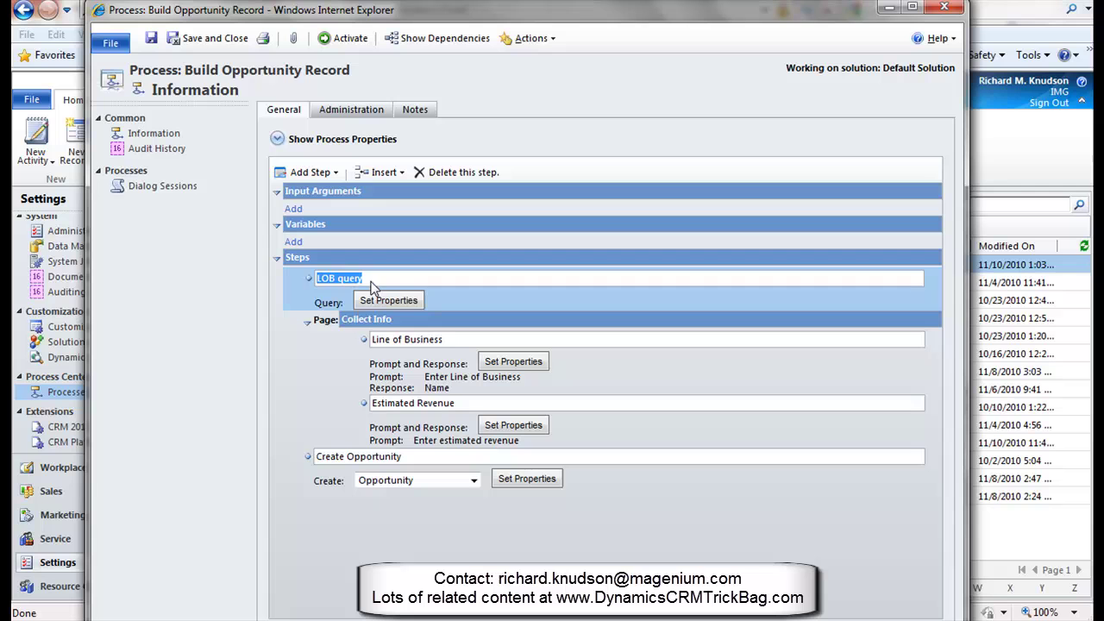
left_click(455, 338)
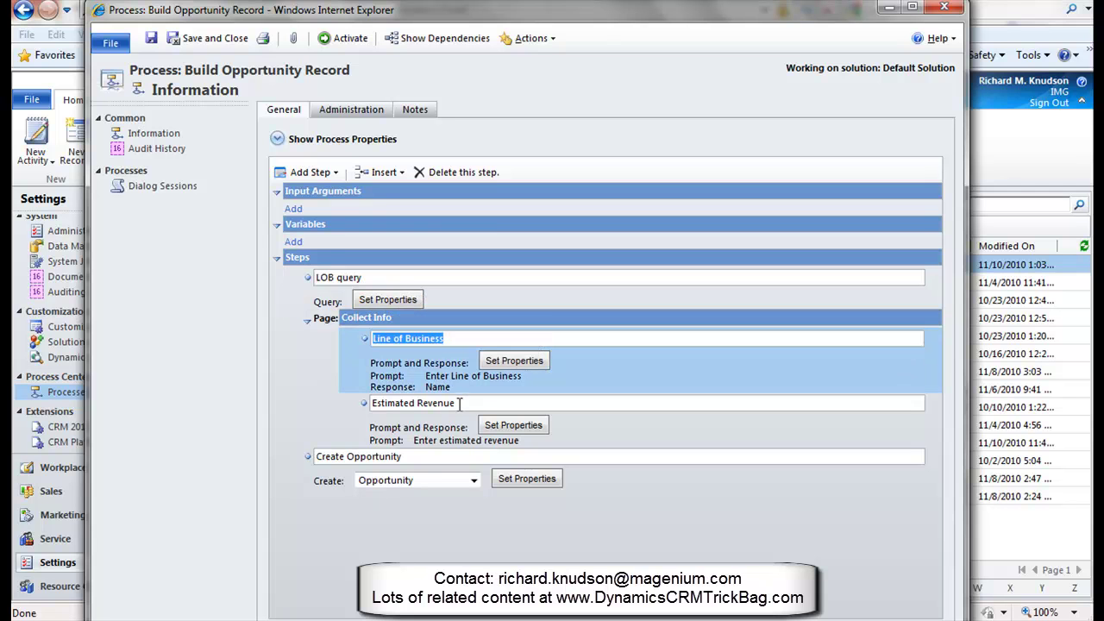
left_click(460, 404)
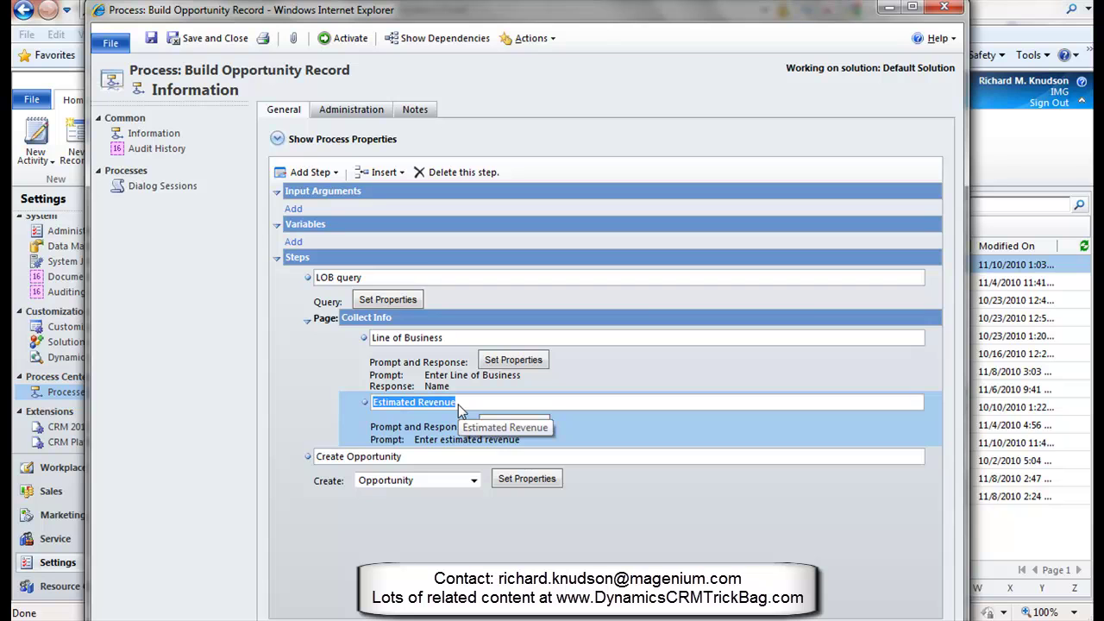
left_click(445, 456)
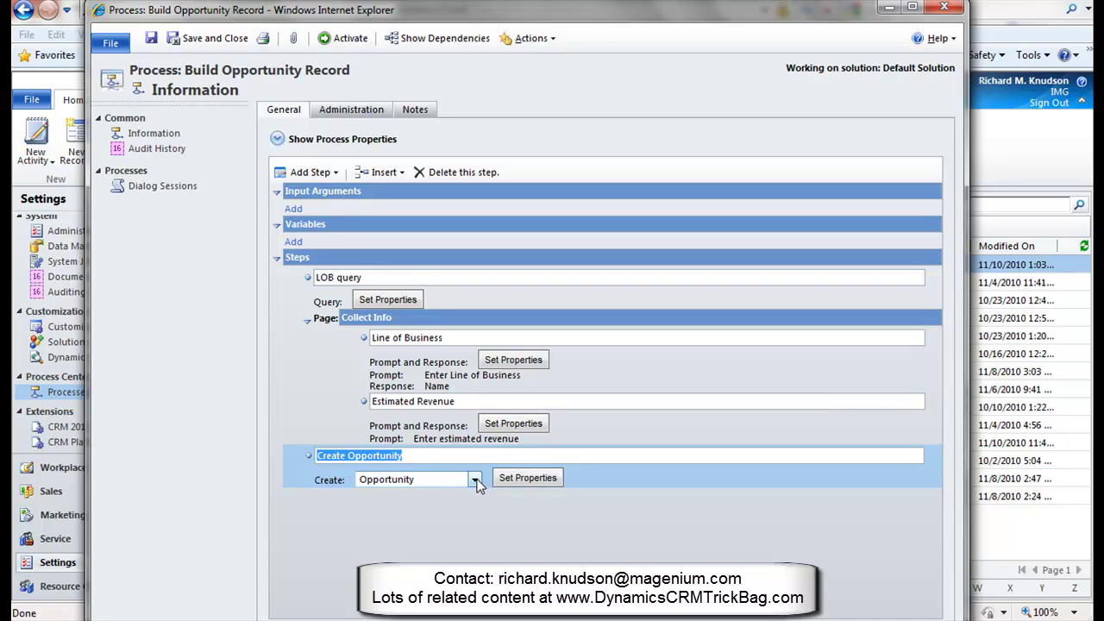
left_click(211, 38)
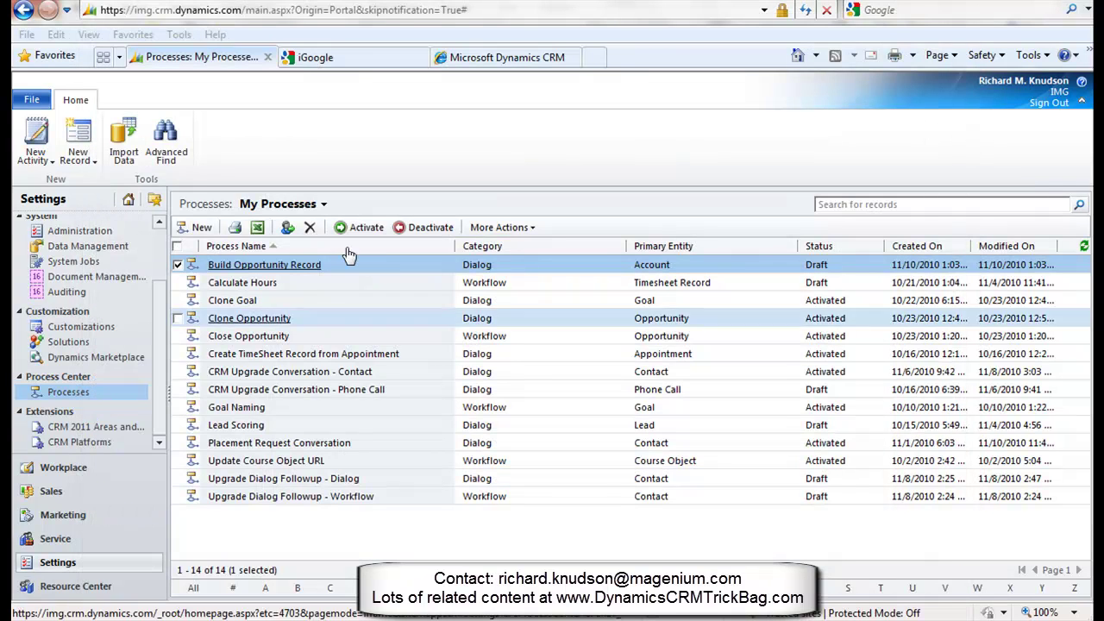
left_click(365, 235)
left_click(652, 390)
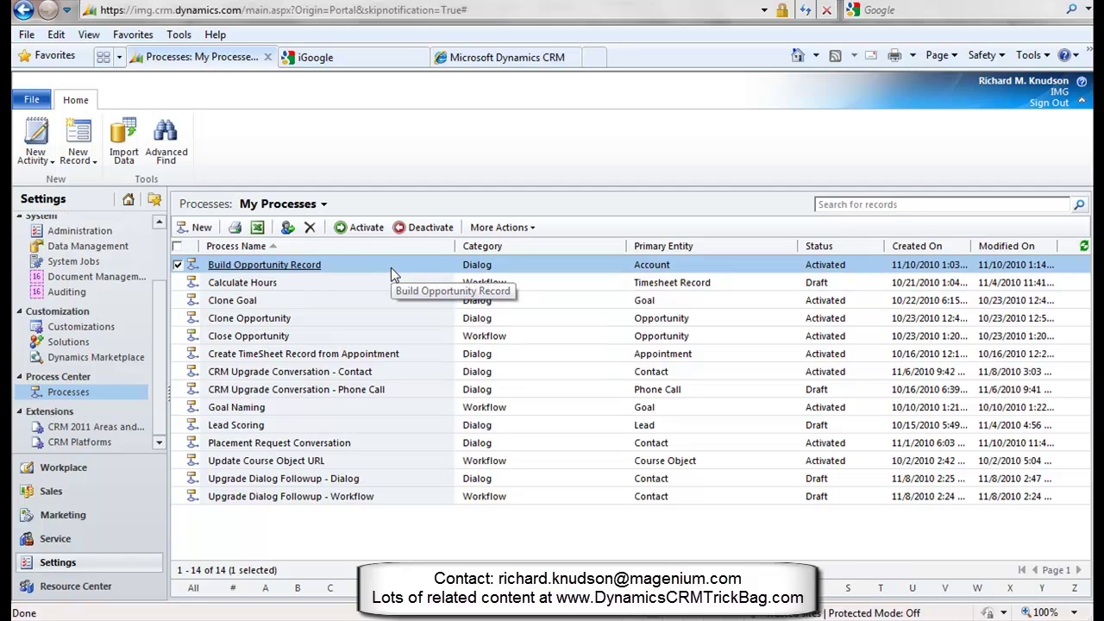
right_click(904, 615)
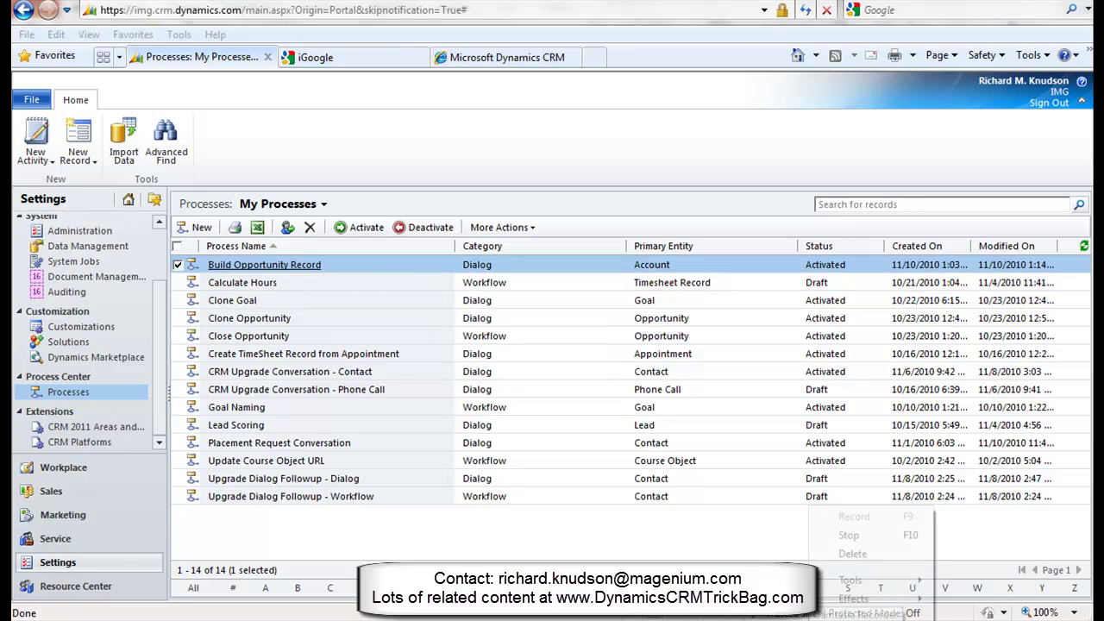
left_click(876, 542)
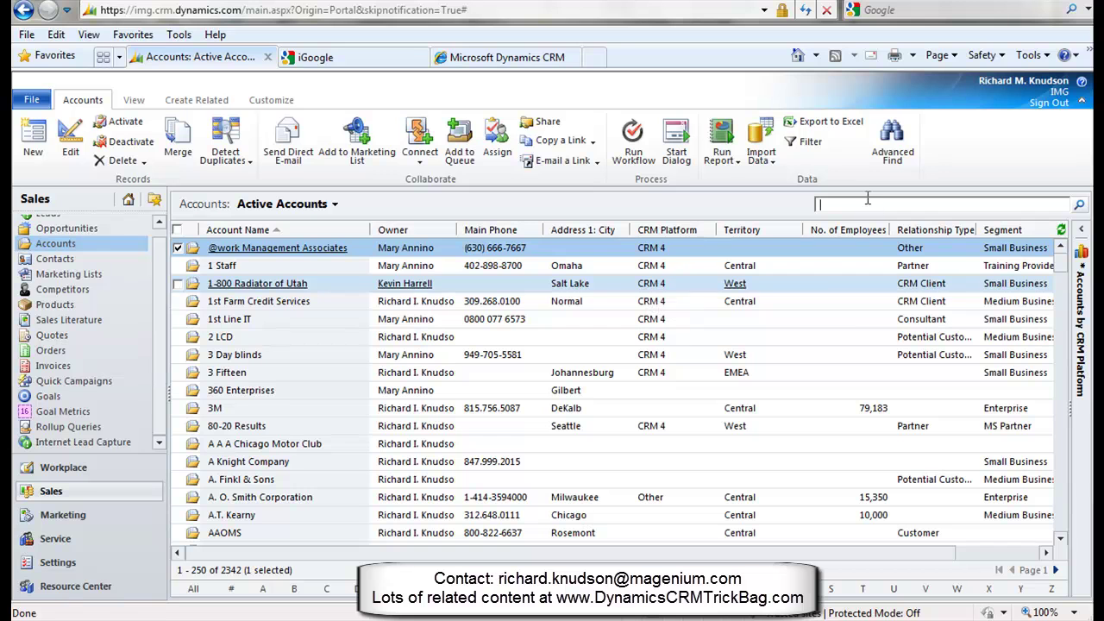
Step: Search the active accounts for "magenium" and open the Magenium Solutions LLC account
type("magenium")
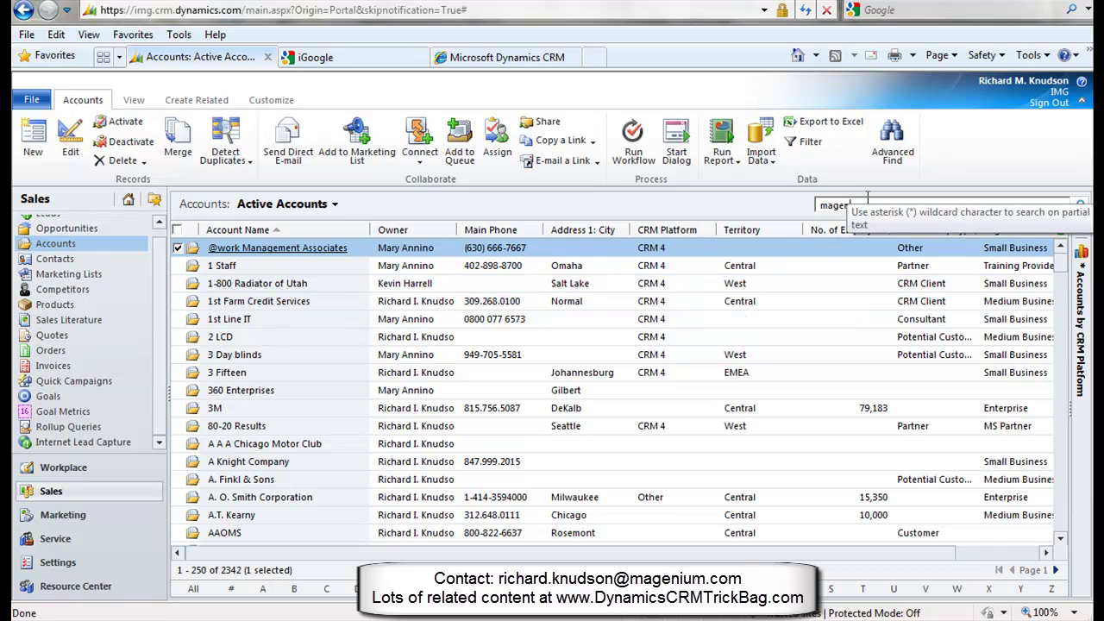
key("Return")
double_click(606, 248)
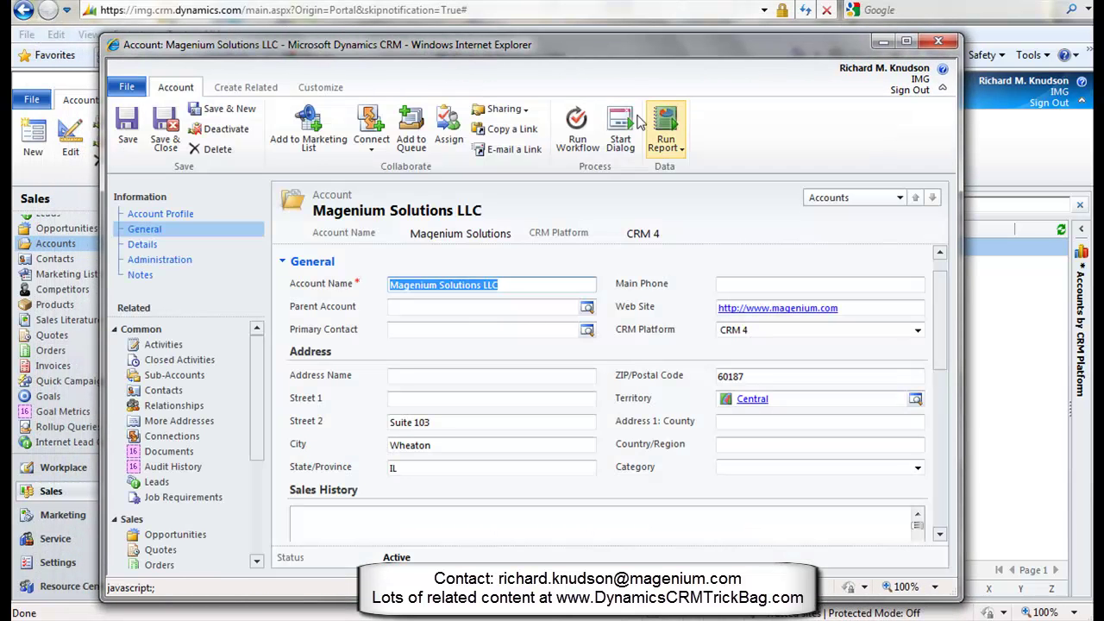
Step: Start the Build Opportunity Record dialog on the Magenium Solutions LLC account and bring its window fully into view
left_click(620, 126)
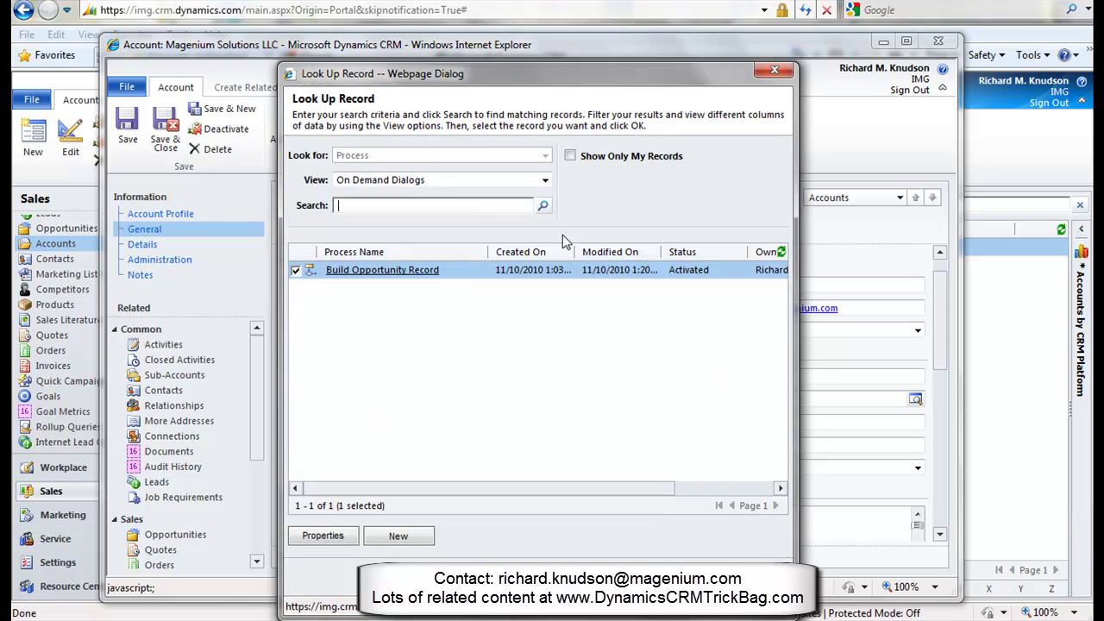
double_click(466, 270)
left_click_drag(403, 28, 591, 101)
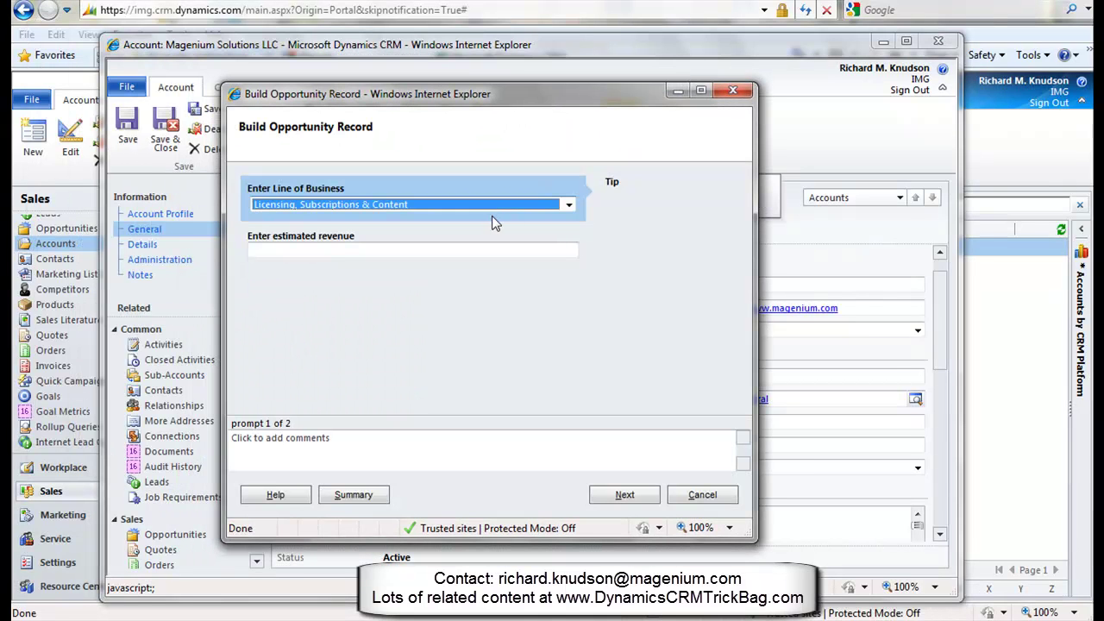
Step: Answer the prompts with Project Consulting Services as line of business and 50,000 as estimated revenue, and advance the dialog
left_click(394, 205)
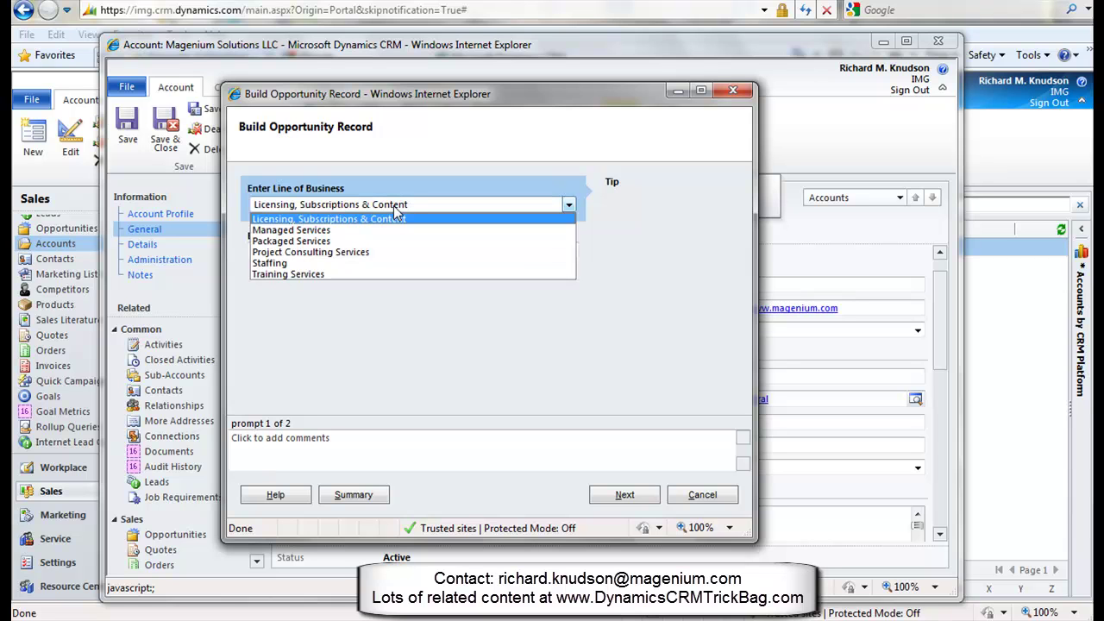
left_click(315, 252)
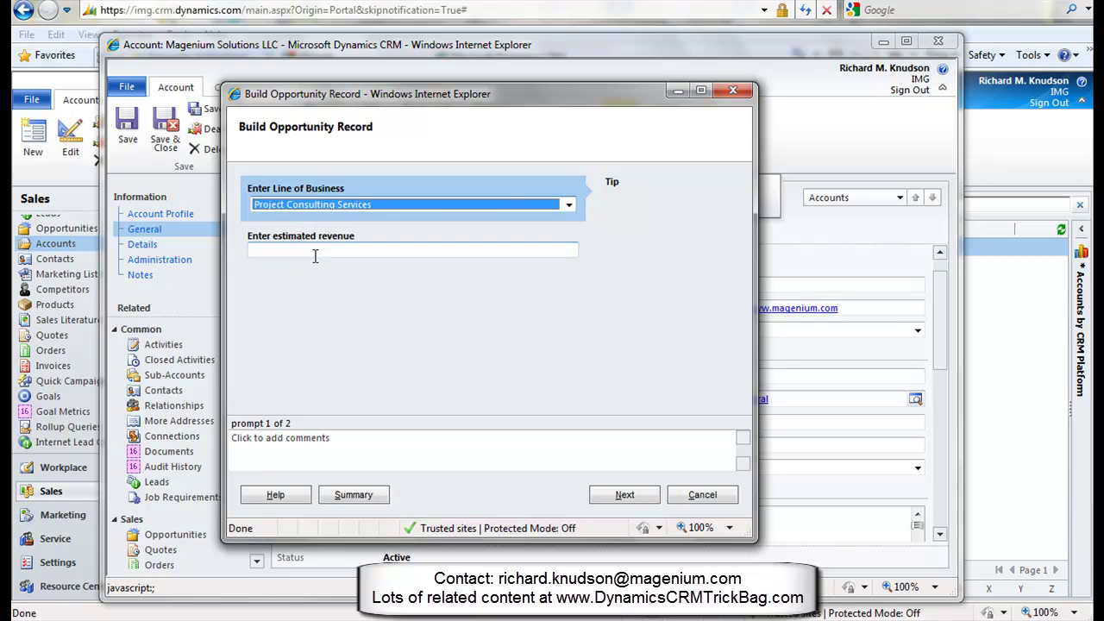
left_click(310, 249)
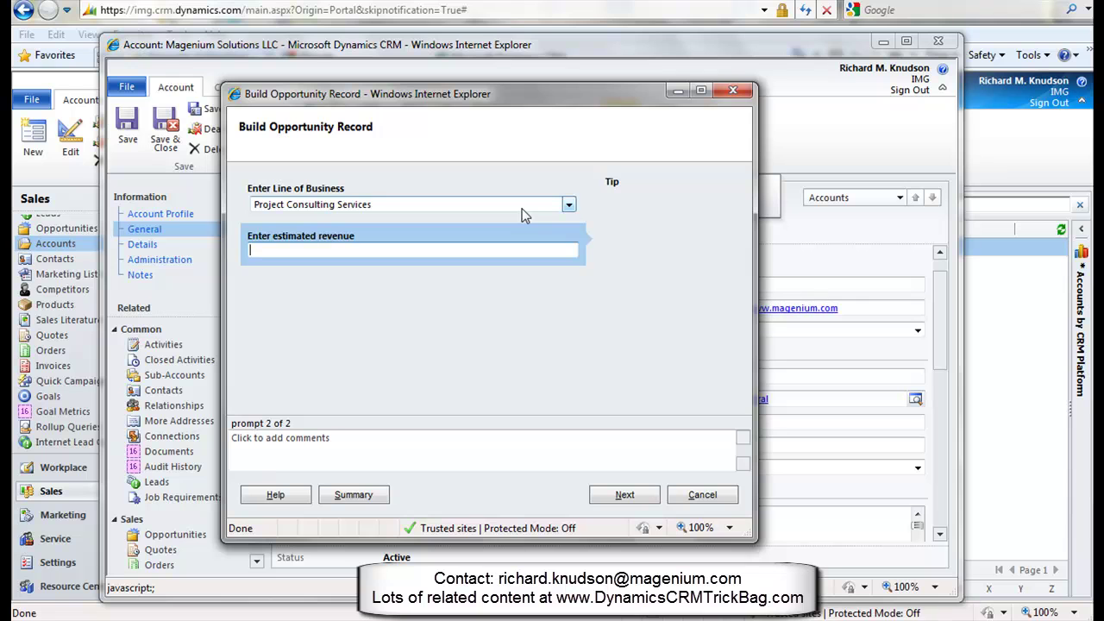
type("50,0")
type("00")
key("Tab")
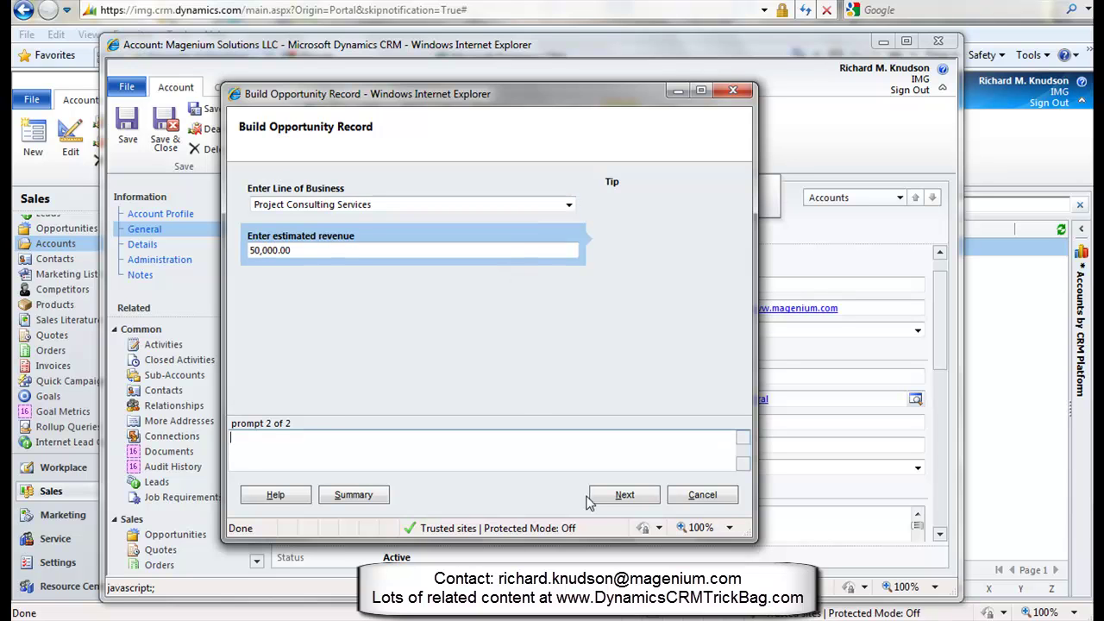
left_click(625, 495)
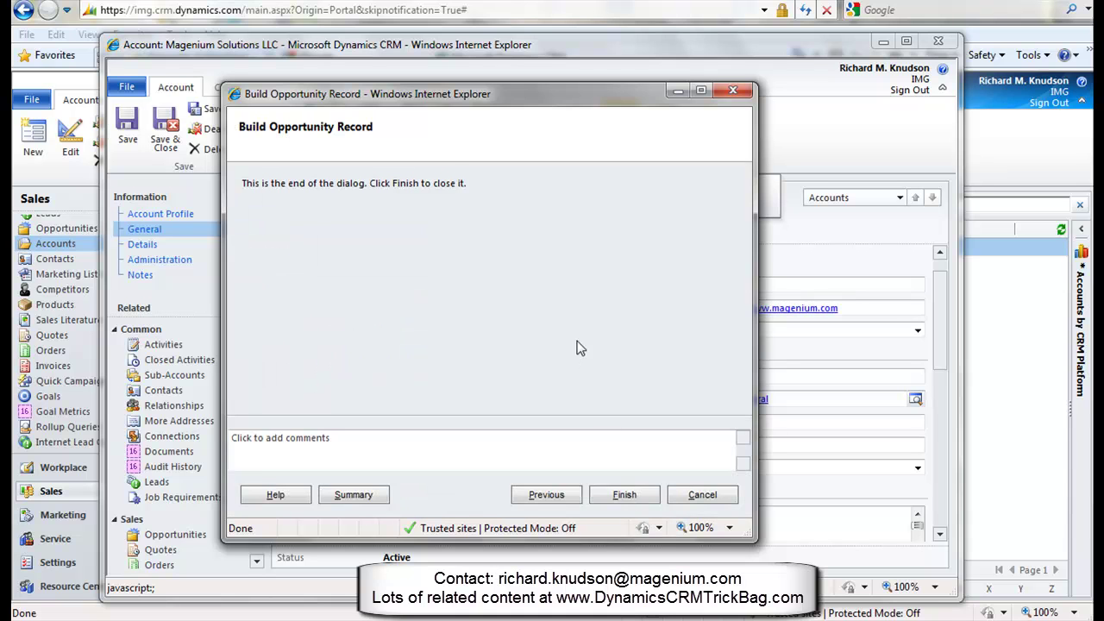
Step: Finish the Build Opportunity Record dialog and open the Project Consulting Services opportunity from the account's related opportunities
left_click(626, 498)
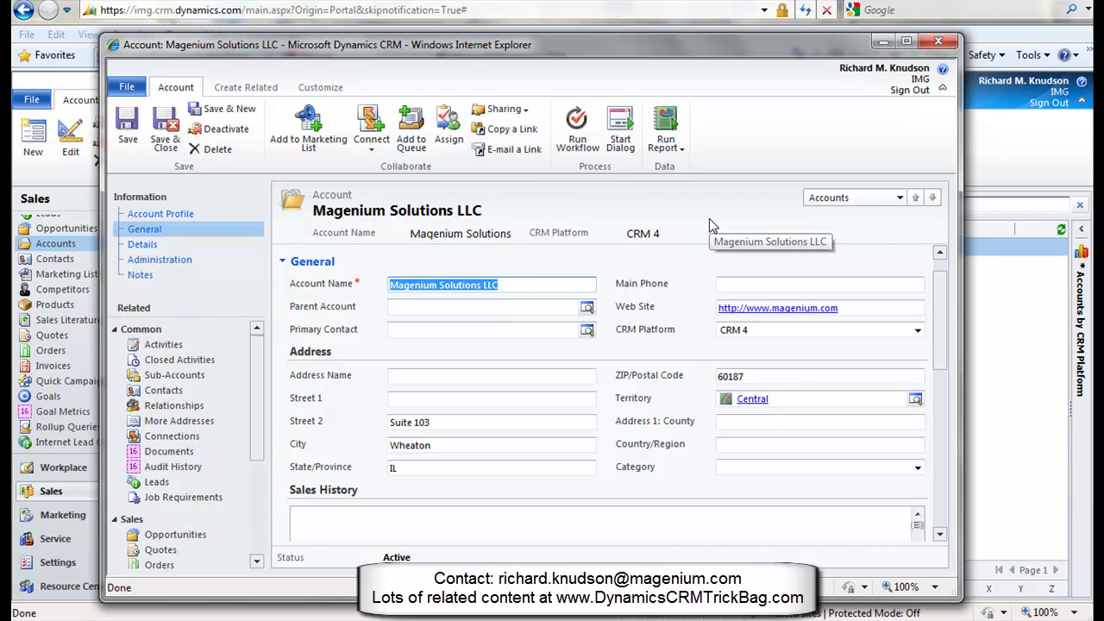
scroll(261, 405, "down", 3)
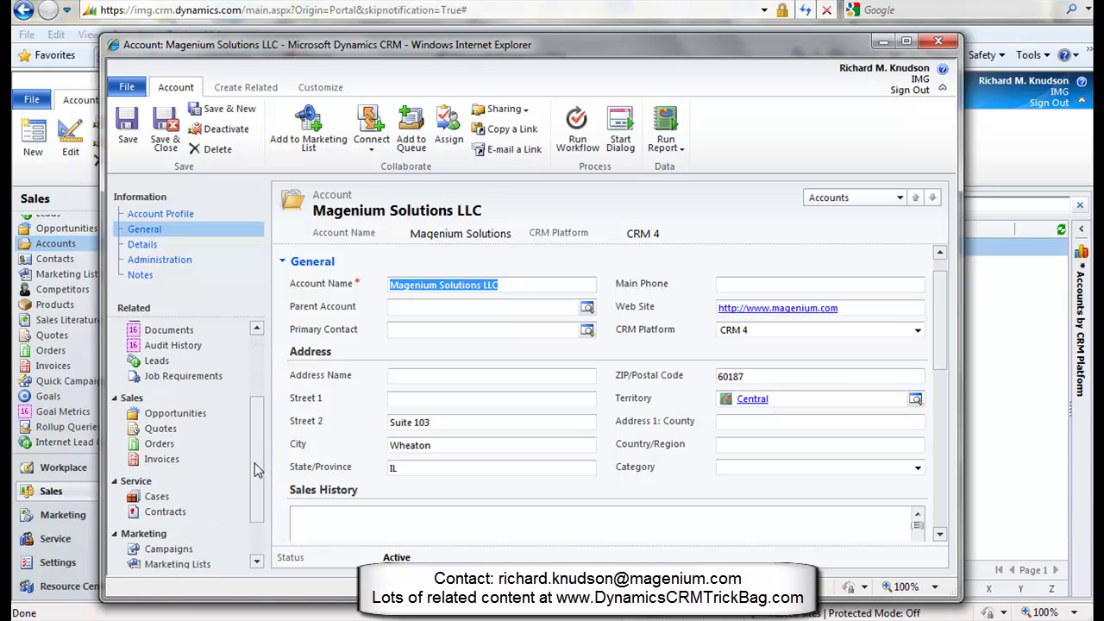
left_click(178, 417)
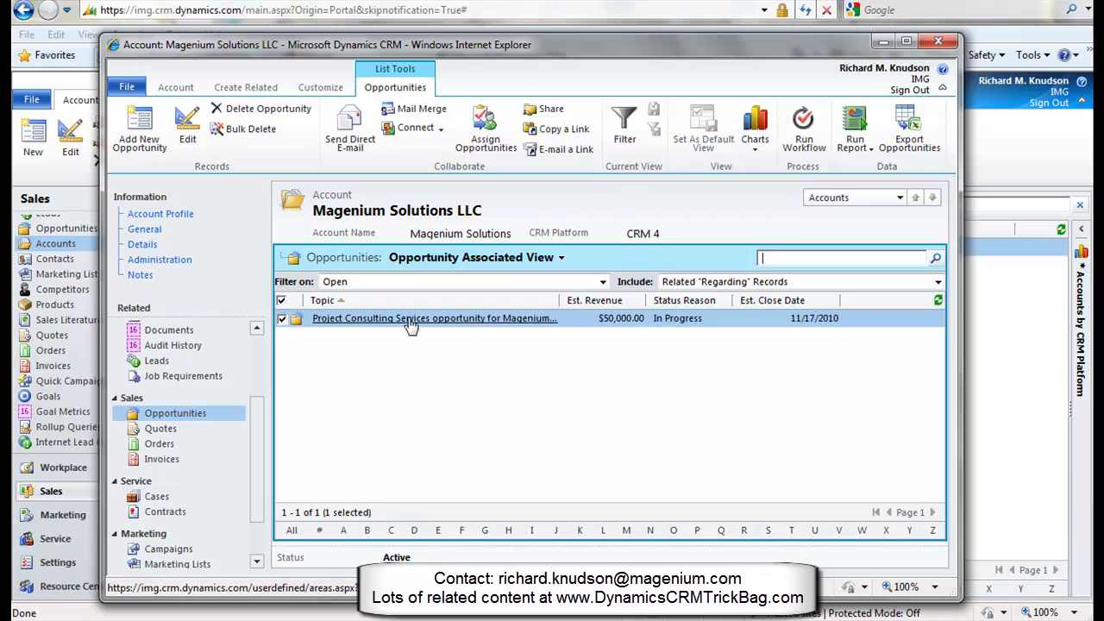
double_click(586, 319)
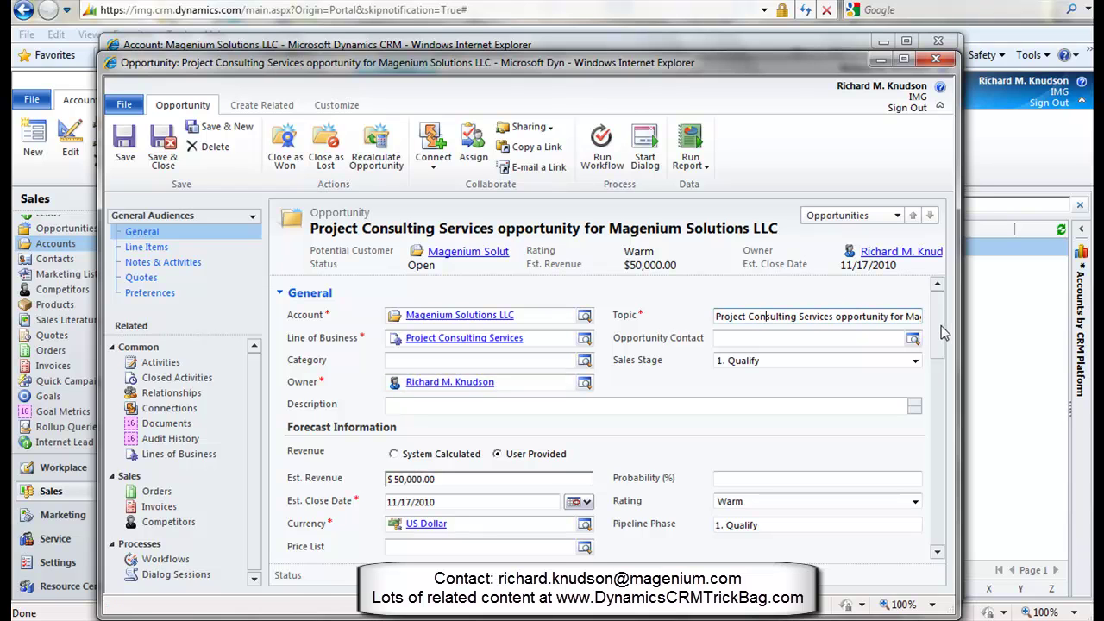
Step: Review the opportunity's estimated revenue, close date and general details, and close both the opportunity and account windows
left_click_drag(943, 333, 939, 372)
left_click(479, 309)
left_click(474, 333)
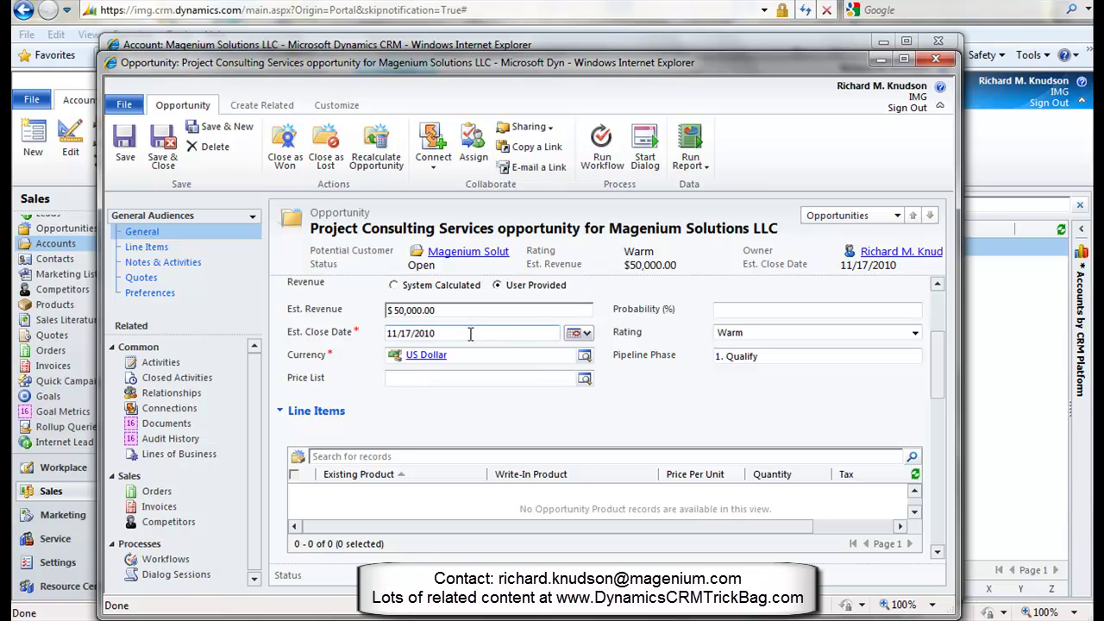
left_click_drag(939, 378, 931, 283)
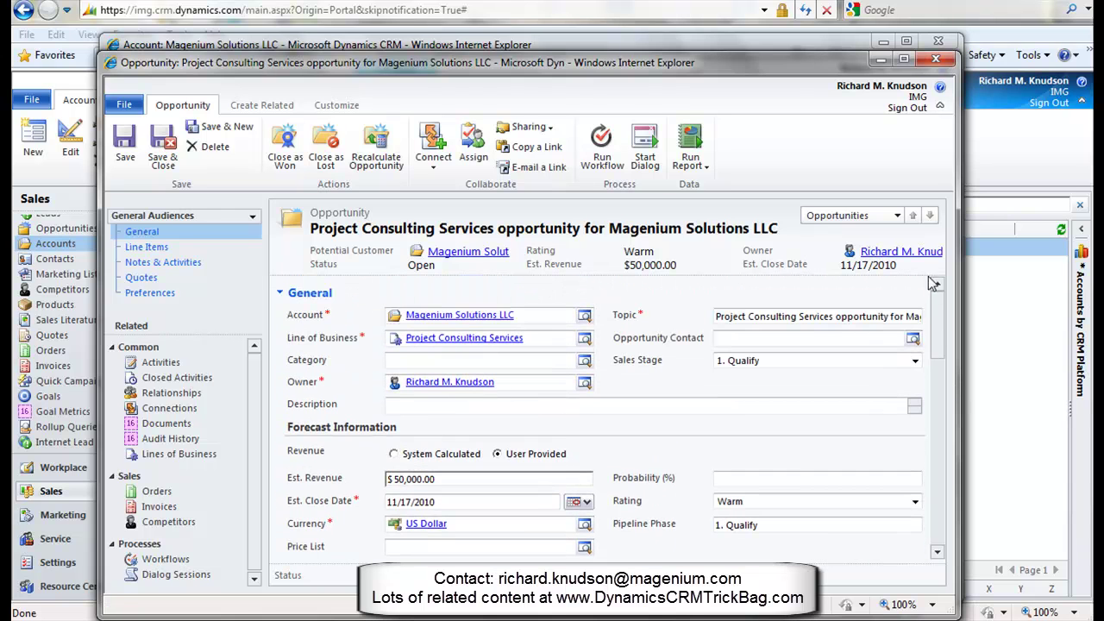
left_click(935, 58)
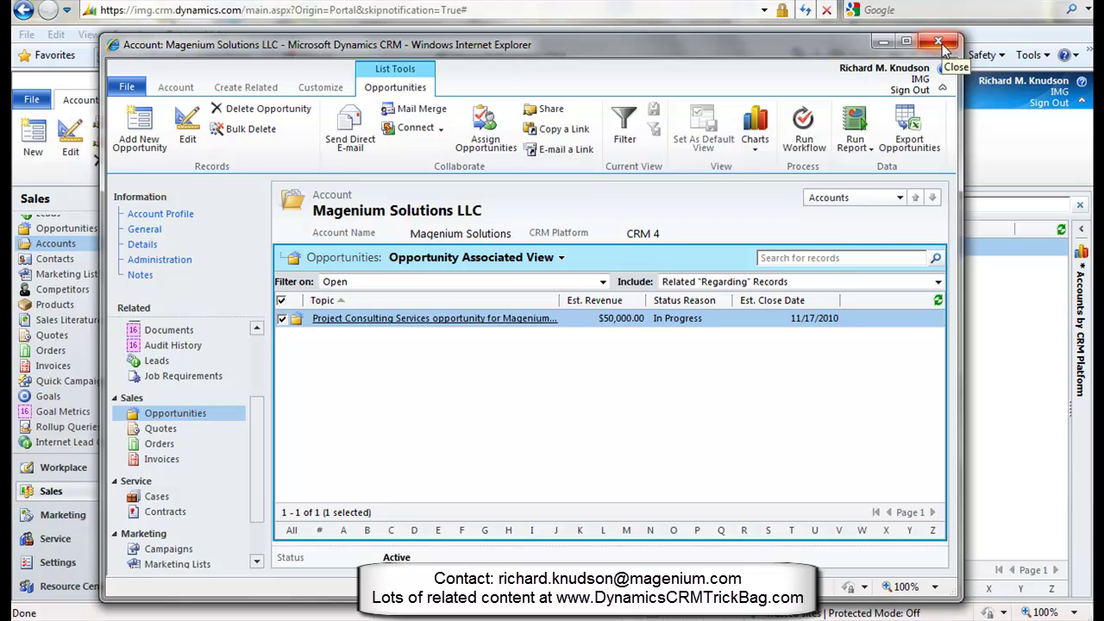
left_click(939, 44)
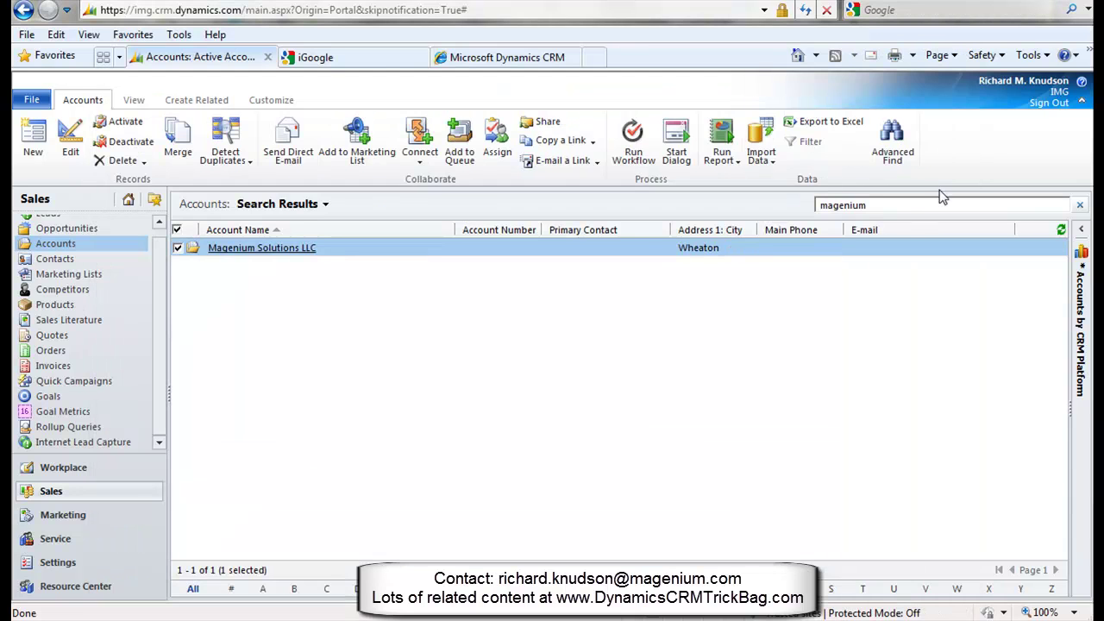